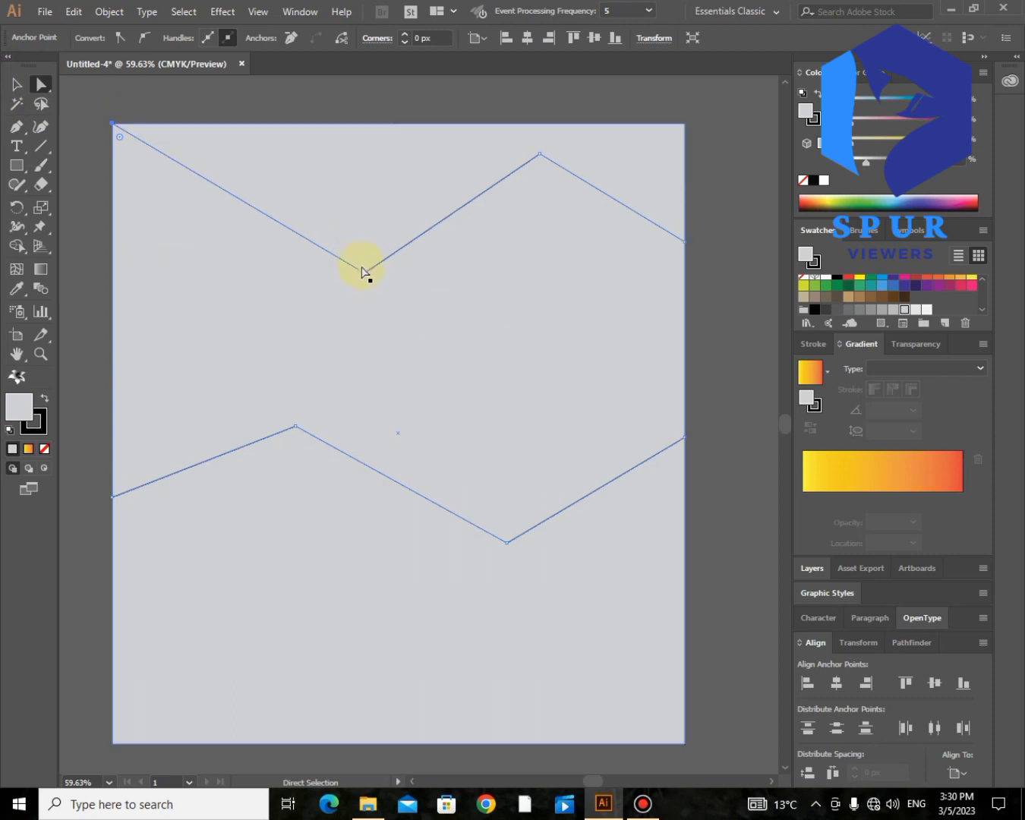
# Step: Round the V corner, then undo the stray move and rounding to leave a bare V path
pyautogui.click(363, 270)
pyautogui.moveTo(362, 145); pyautogui.dragTo(355, 104)
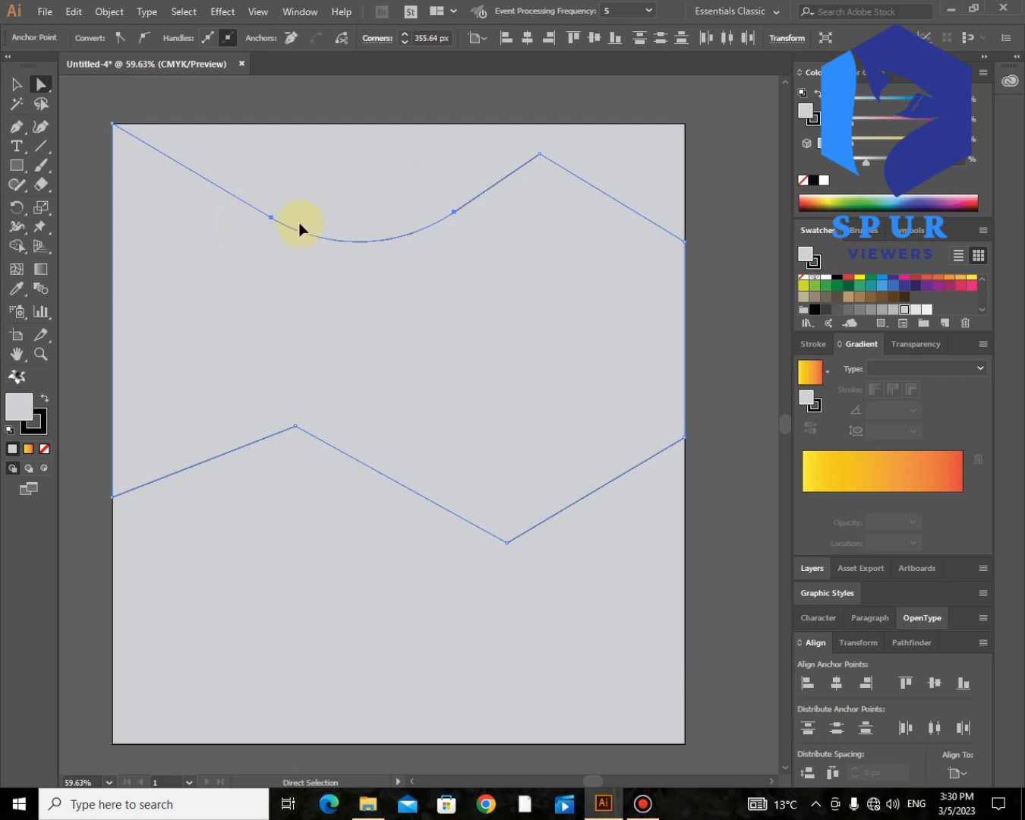
pyautogui.moveTo(298, 223); pyautogui.dragTo(298, 256)
pyautogui.hotkey('ctrl', 'z')
pyautogui.hotkey('ctrl', 'z')
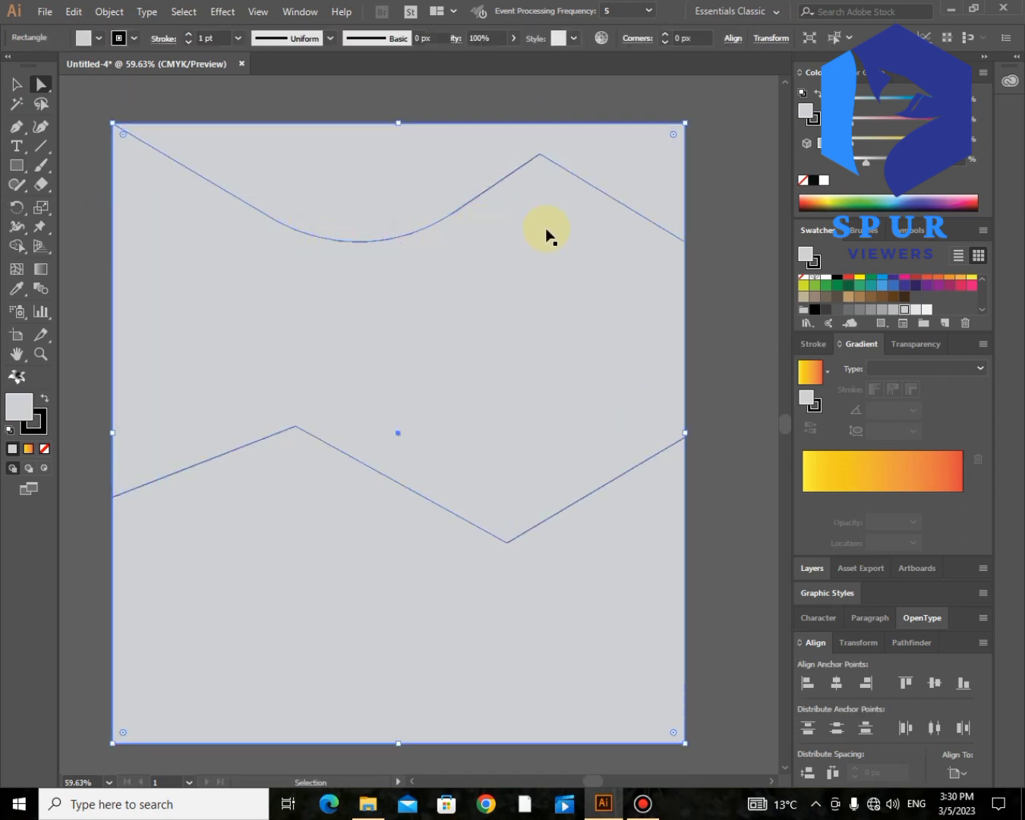
pyautogui.hotkey('ctrl', 'z')
pyautogui.hotkey('ctrl', 'z')
pyautogui.hotkey('ctrl', 'z')
pyautogui.hotkey('ctrl', 'z')
pyautogui.hotkey('ctrl', 'z')
pyautogui.hotkey('ctrl', 'z')
pyautogui.hotkey('ctrl', 'z')
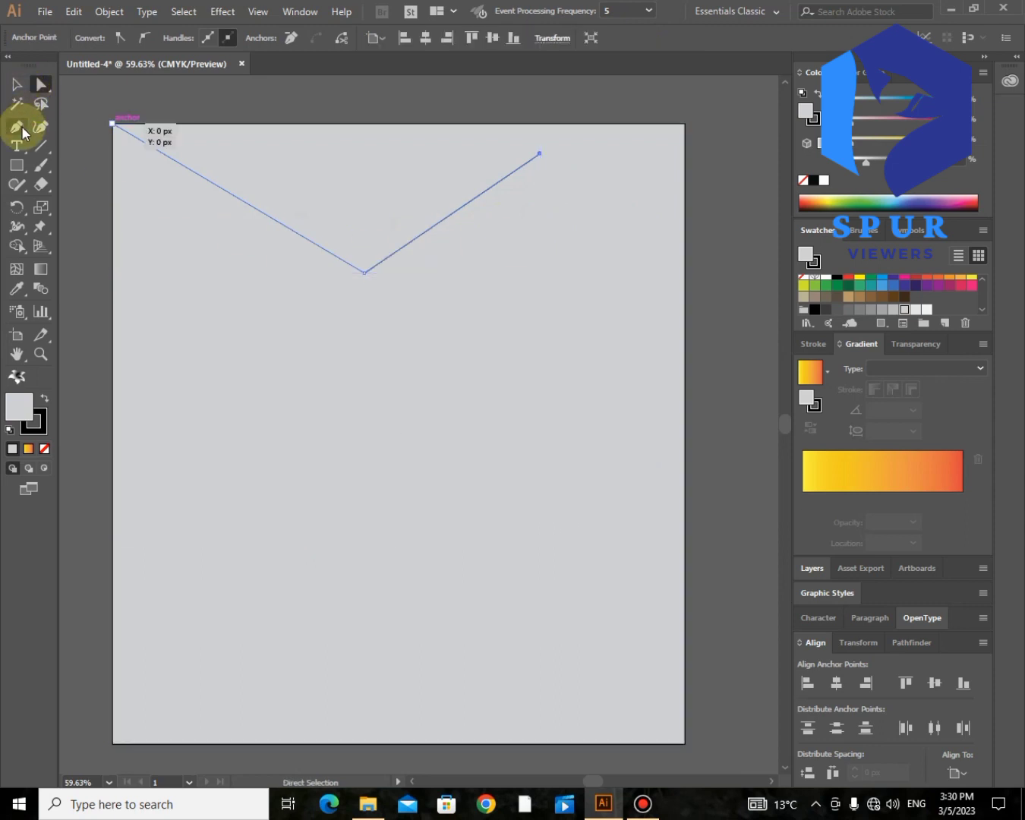
pyautogui.click(21, 129)
# Step: Draw a closed banner shape across the top with a V-shaped lower edge
pyautogui.hotkey('ctrl', 'z')
pyautogui.hotkey('ctrl', 'z')
pyautogui.hotkey('ctrl', 'z')
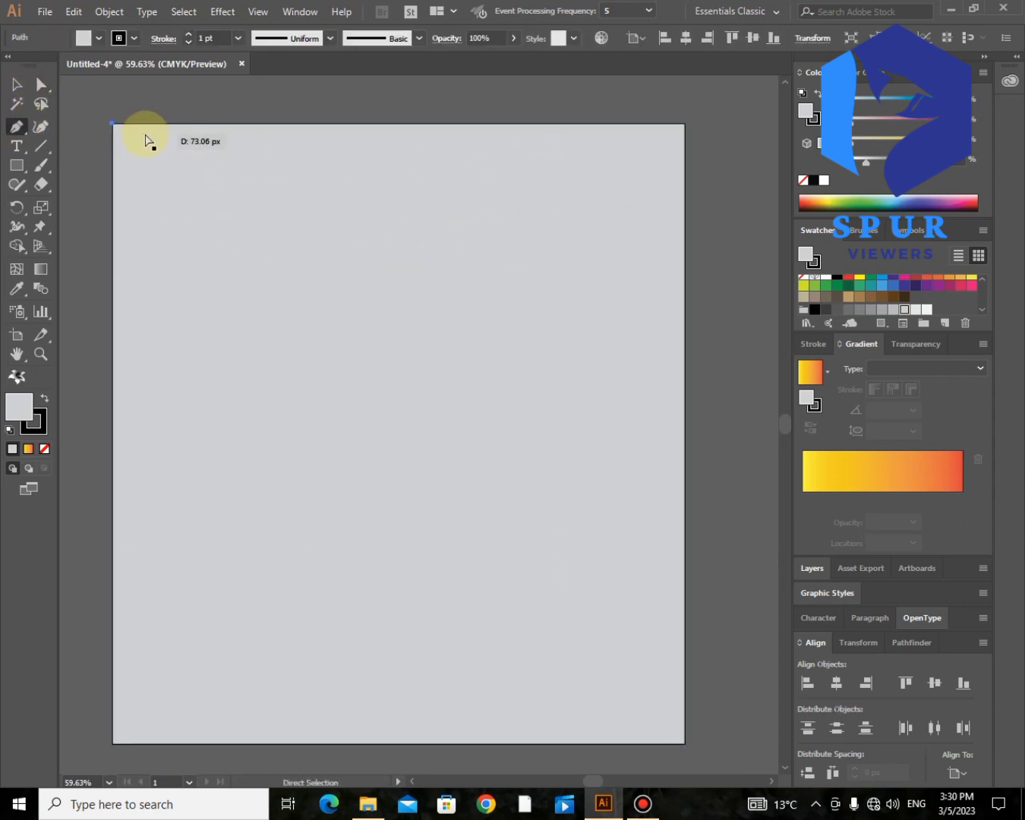
pyautogui.click(112, 124)
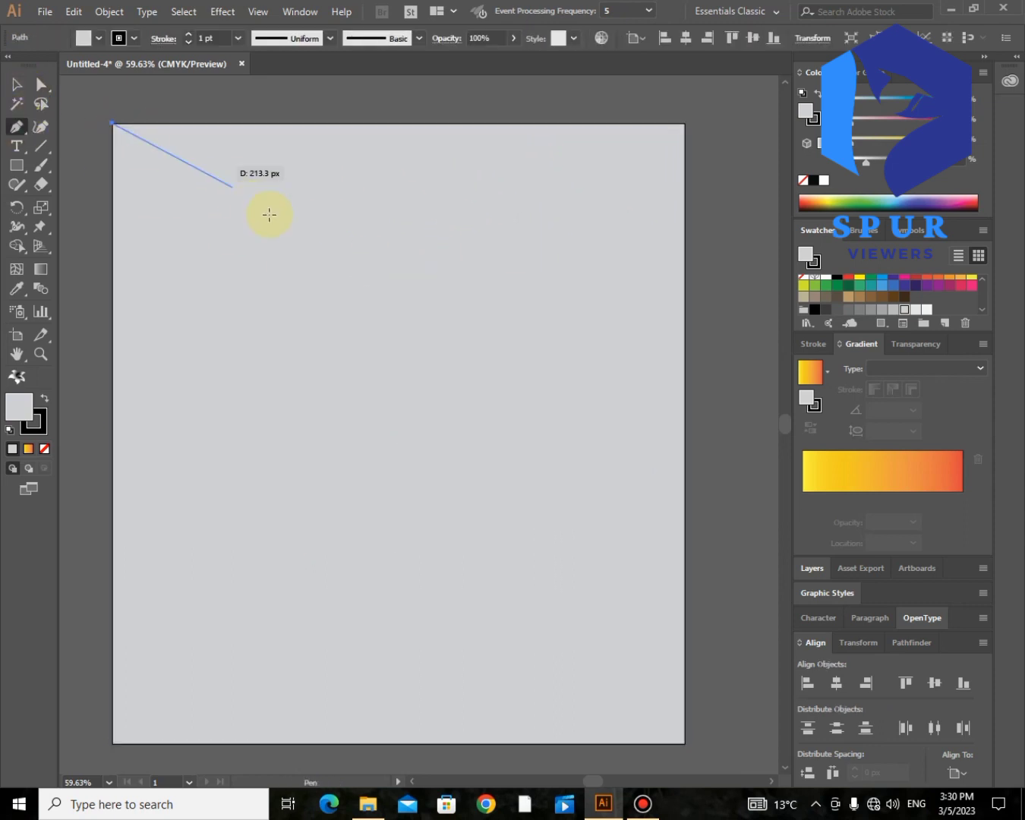
pyautogui.click(307, 269)
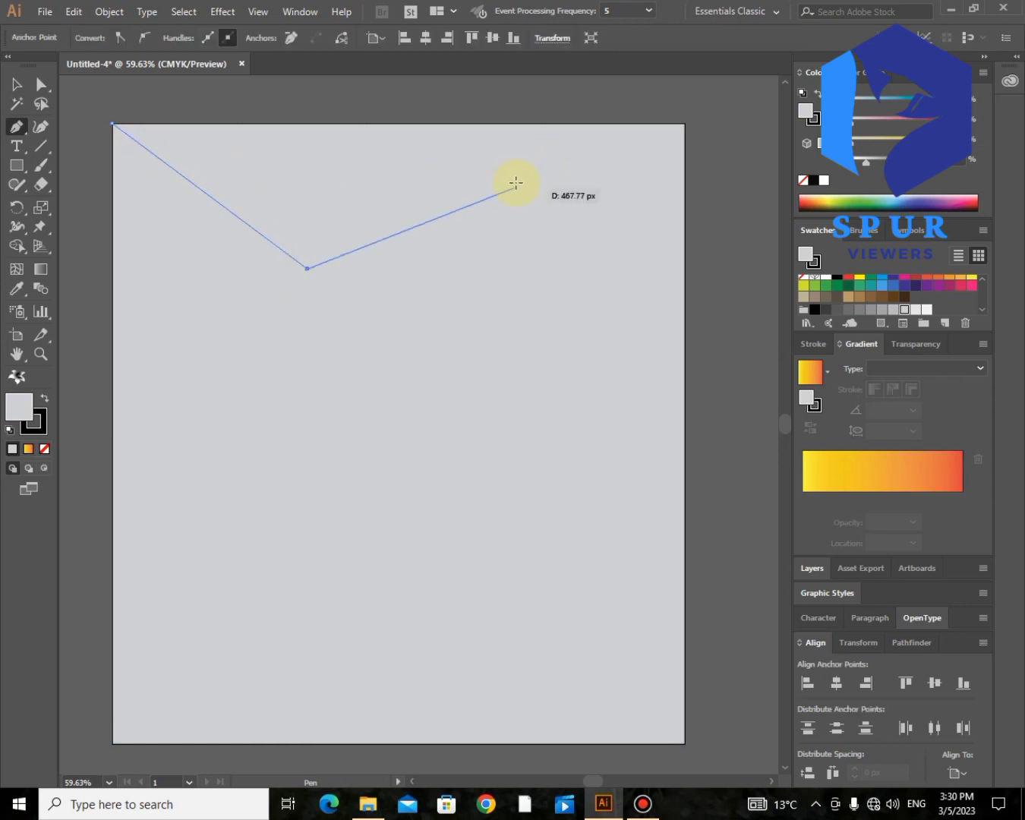
pyautogui.click(685, 284)
pyautogui.click(684, 124)
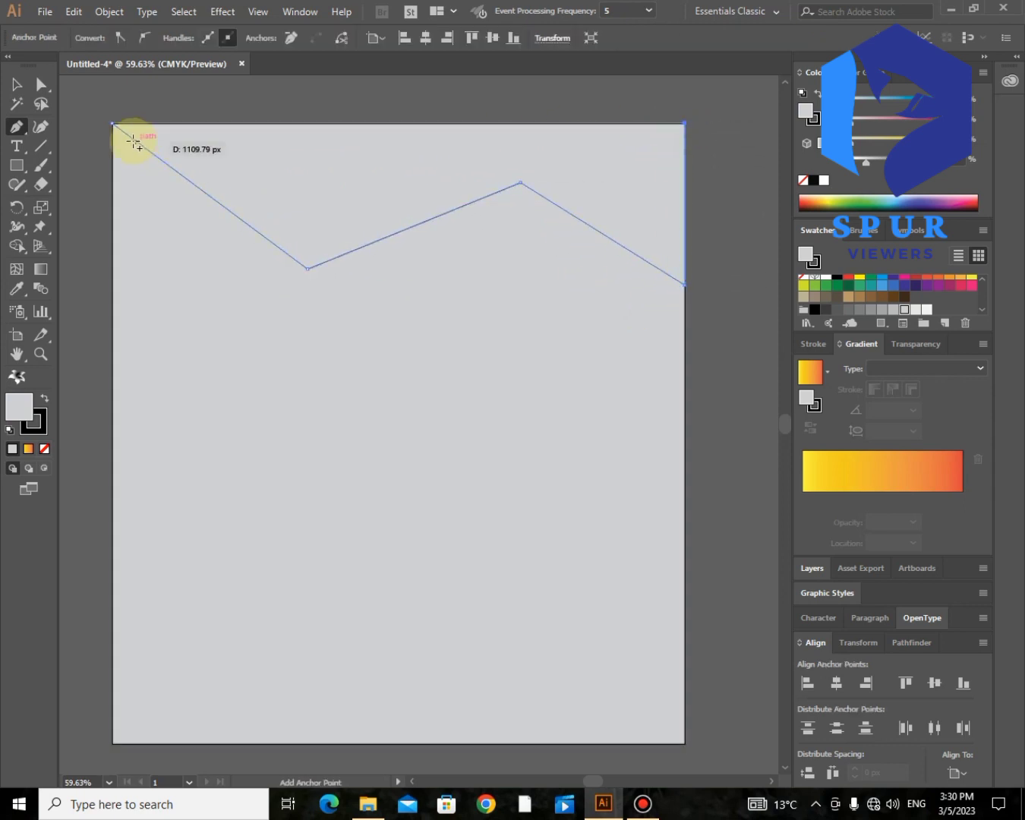
pyautogui.click(113, 124)
# Step: Round the banner's low corner and peak into smooth curves and raise its right end slightly
pyautogui.click(39, 85)
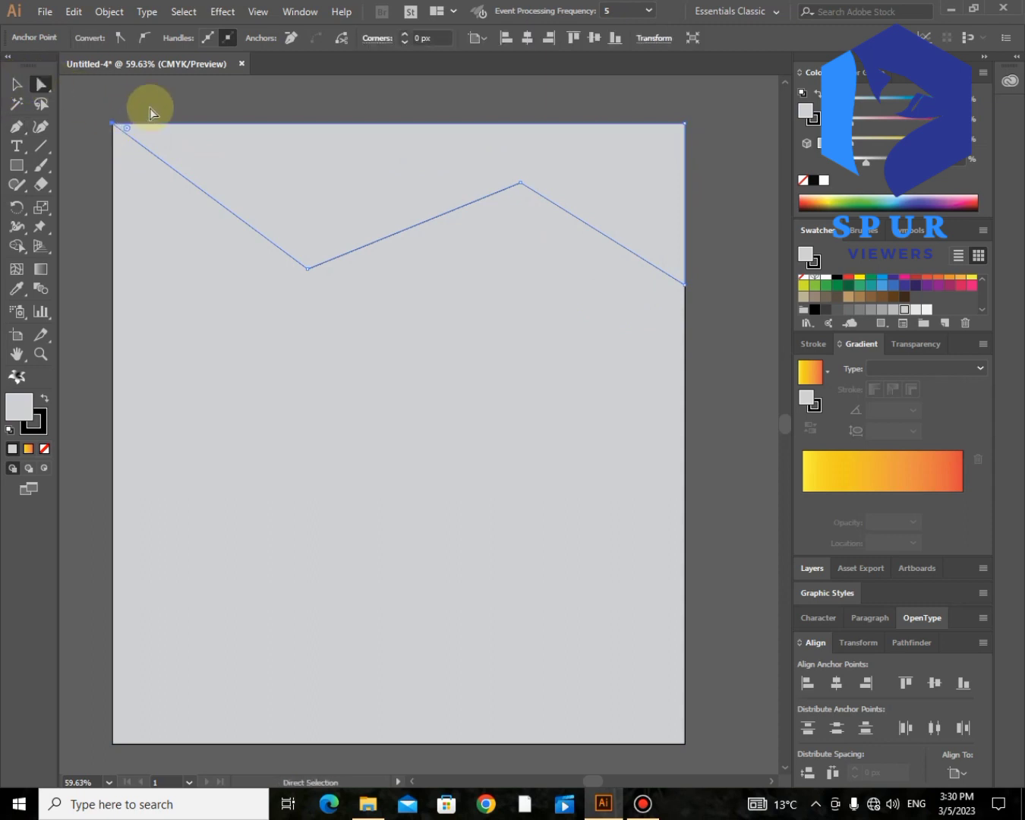
pyautogui.click(229, 229)
pyautogui.click(307, 267)
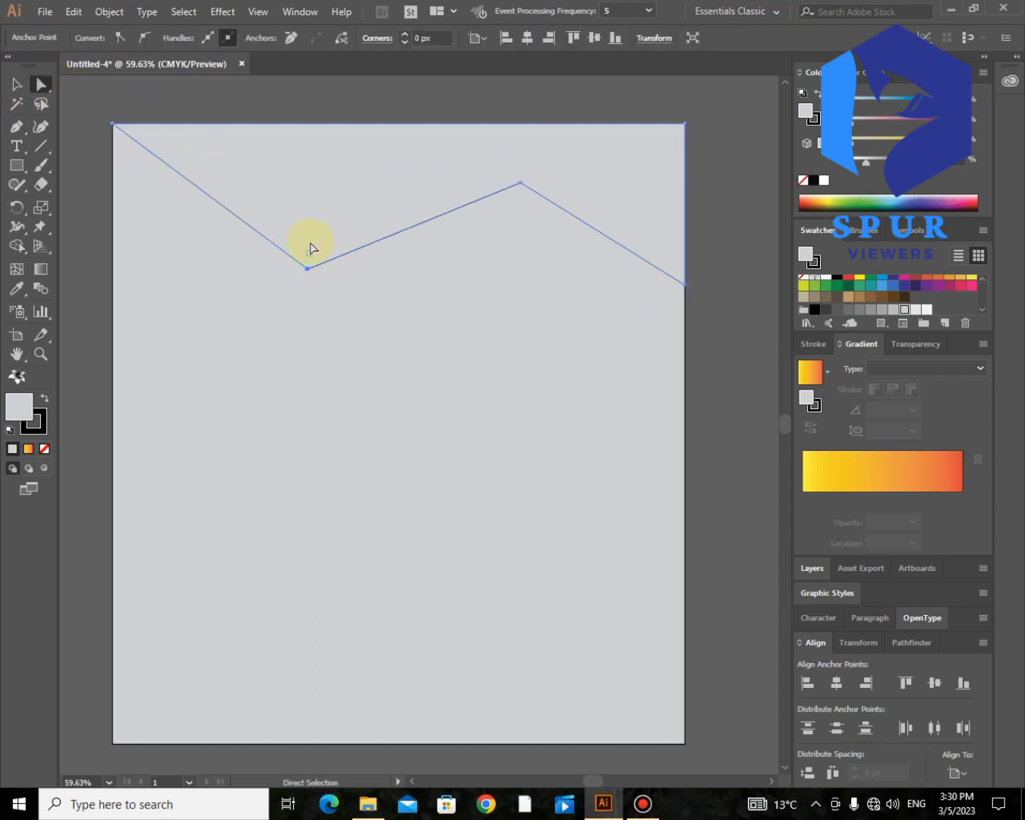
pyautogui.moveTo(319, 66); pyautogui.dragTo(355, 4)
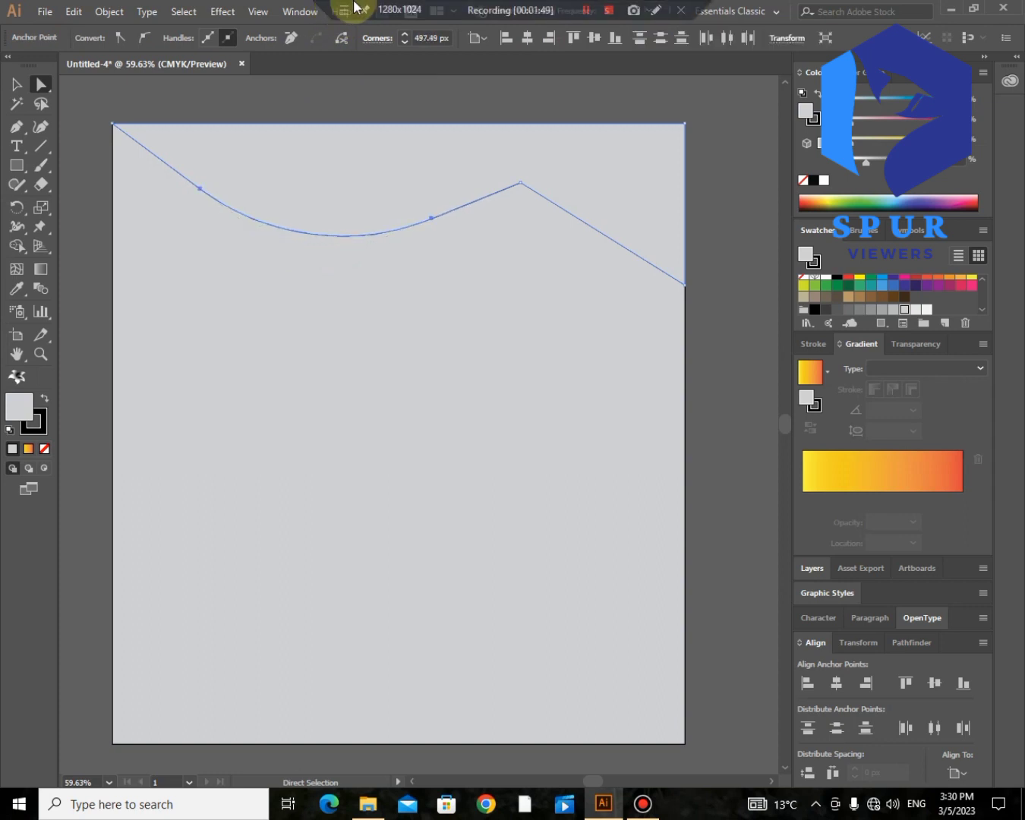
pyautogui.click(520, 184)
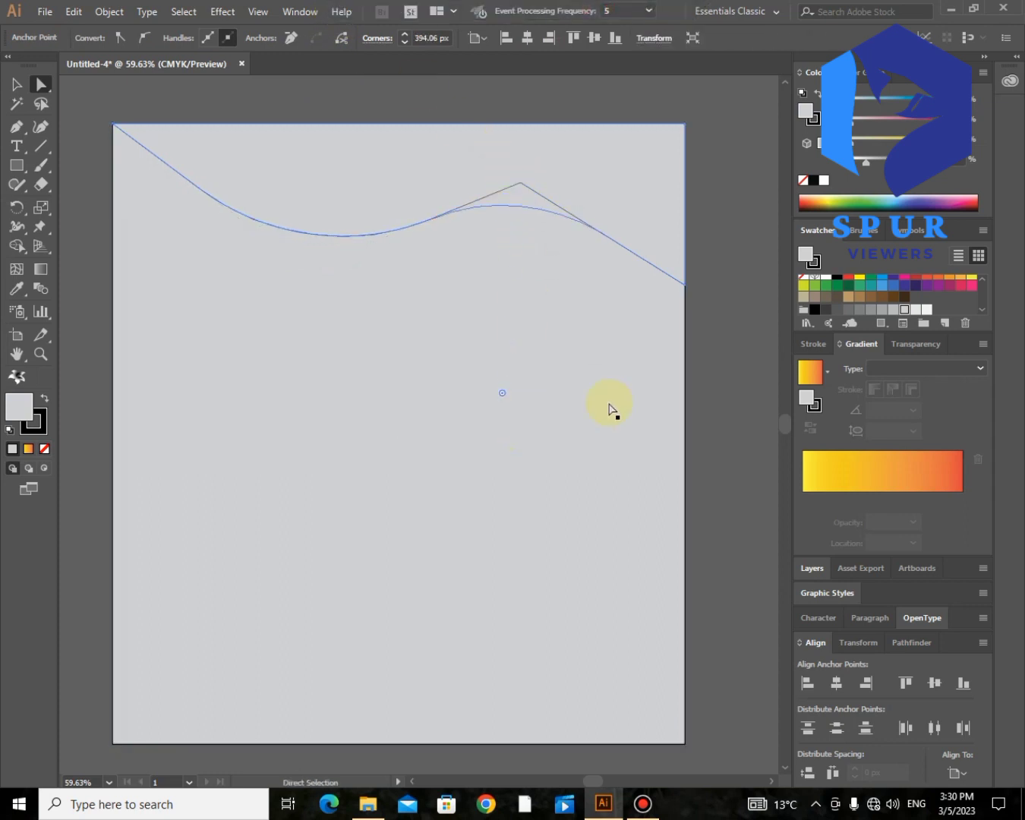
pyautogui.moveTo(610, 408); pyautogui.dragTo(610, 408)
pyautogui.moveTo(685, 287); pyautogui.dragTo(685, 277)
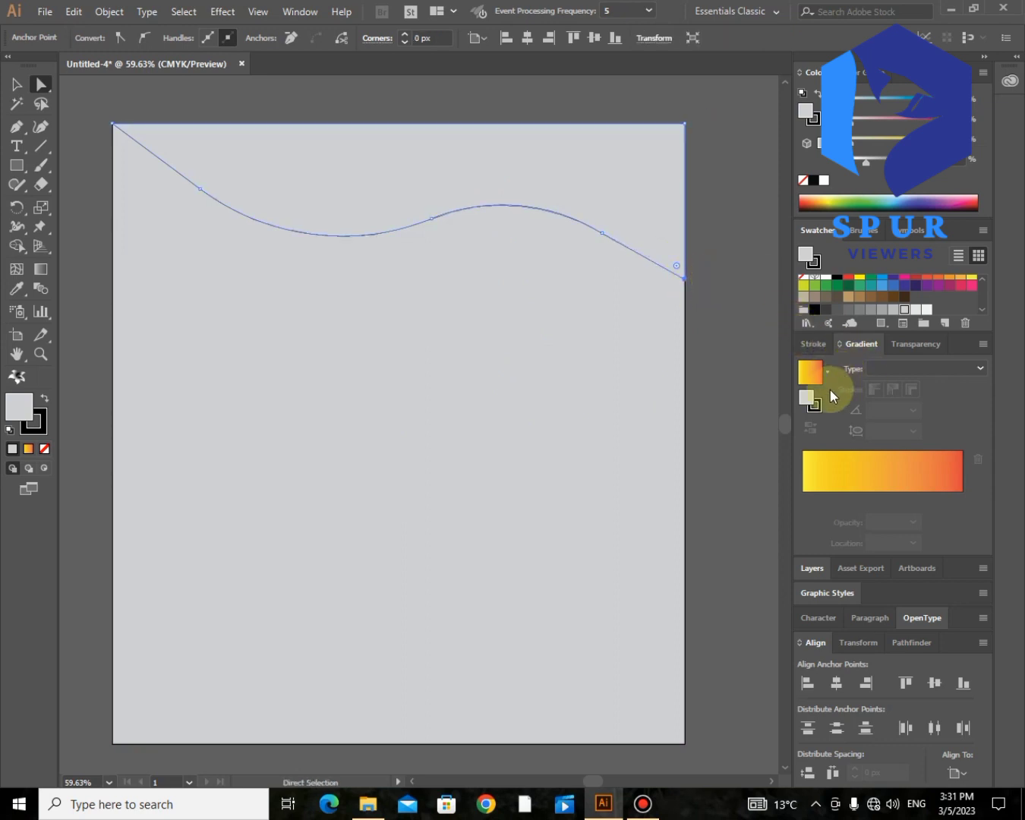
# Step: Fill the wavy top banner with black
pyautogui.scroll(3, 419, 476)
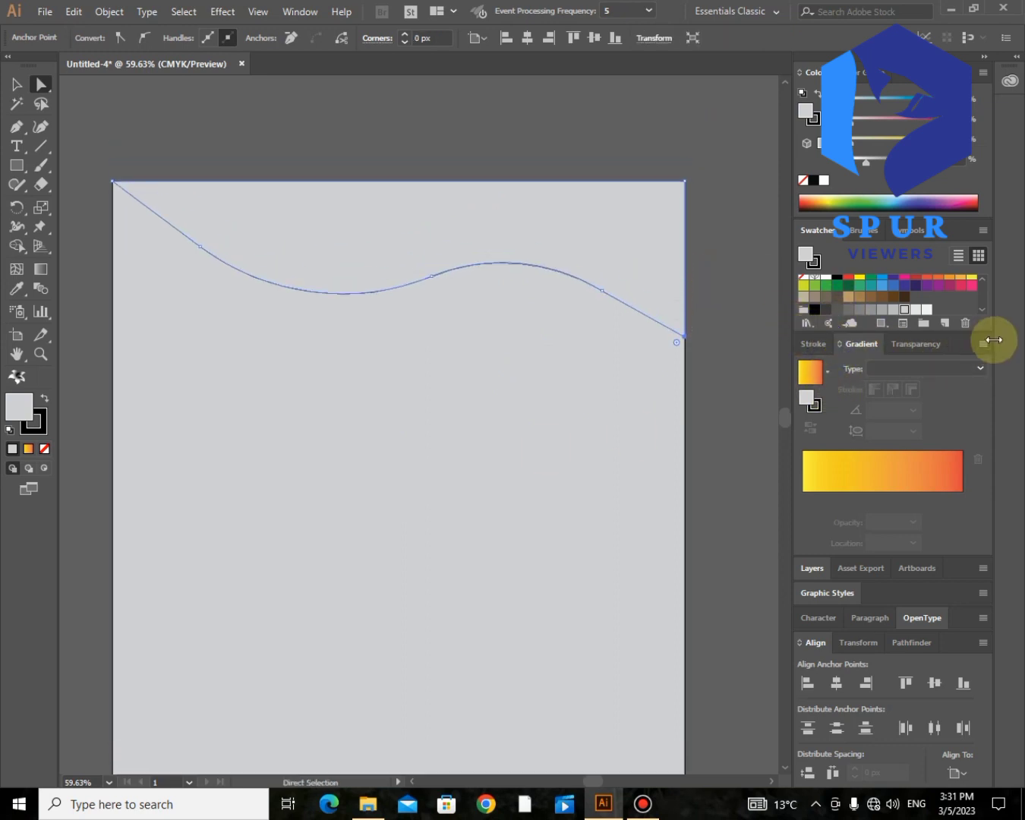
pyautogui.click(833, 280)
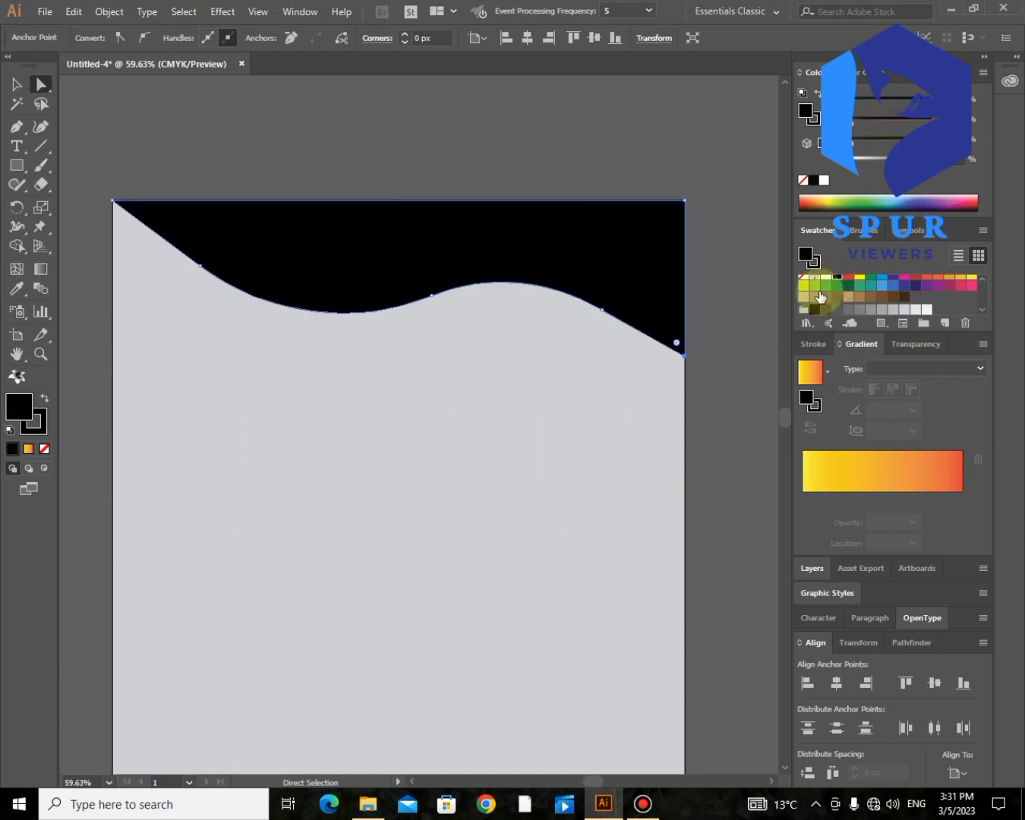
pyautogui.scroll(-3, 771, 323)
# Step: With fill set to None, draw the zigzag's top edge from the right to the left artboard edge
pyautogui.click(738, 287)
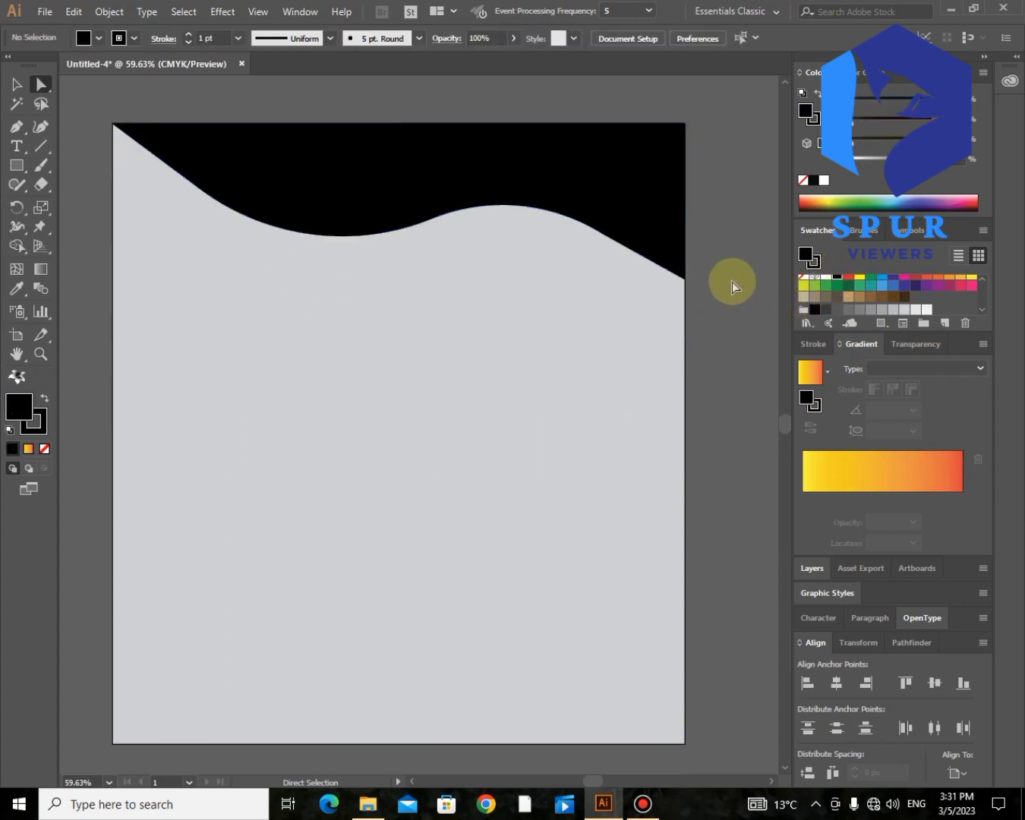
pyautogui.click(13, 128)
pyautogui.click(45, 449)
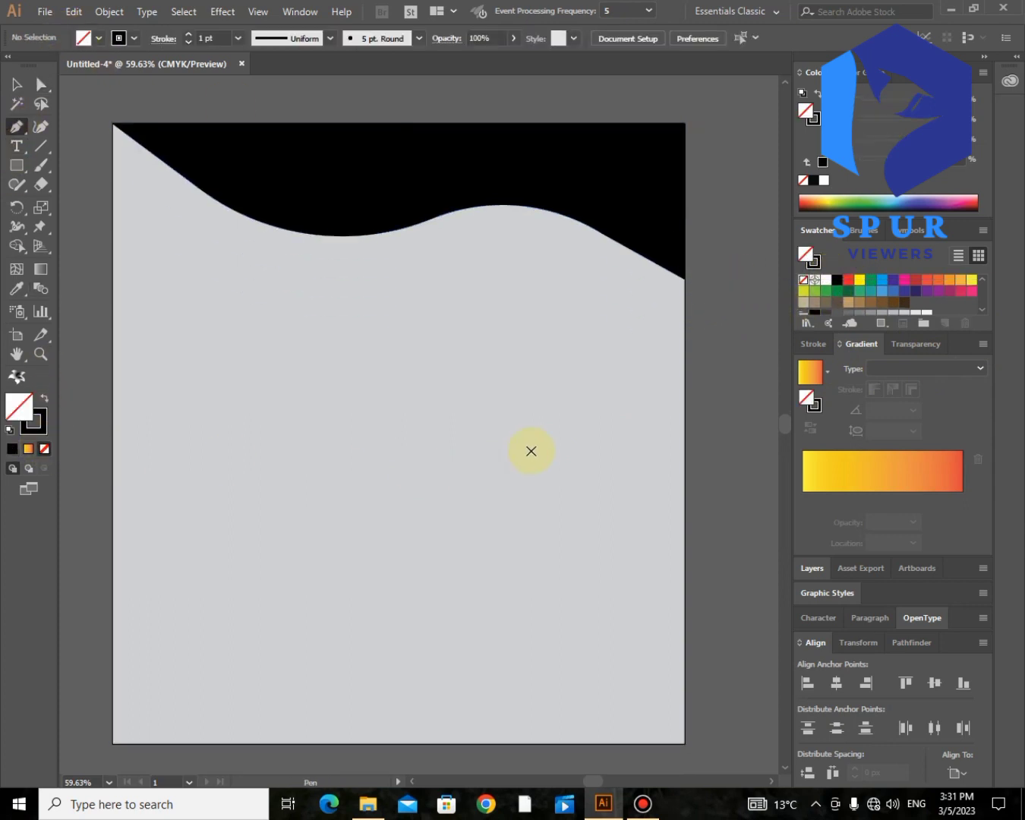
pyautogui.click(685, 440)
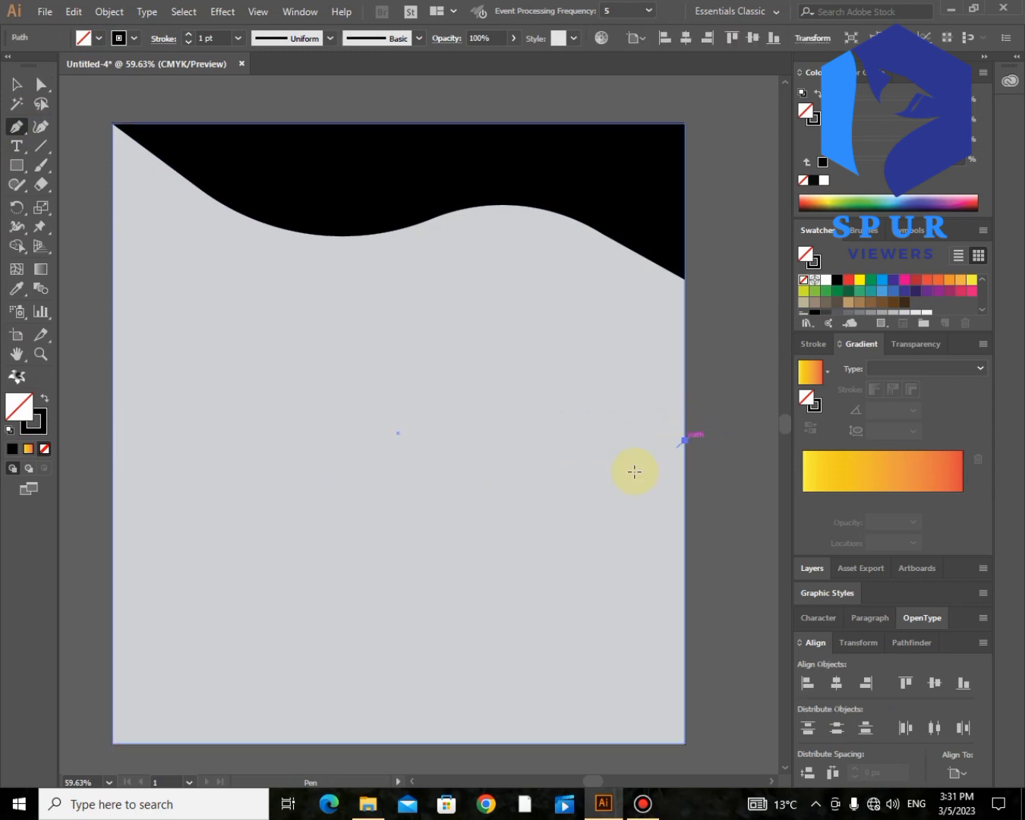
pyautogui.click(509, 534)
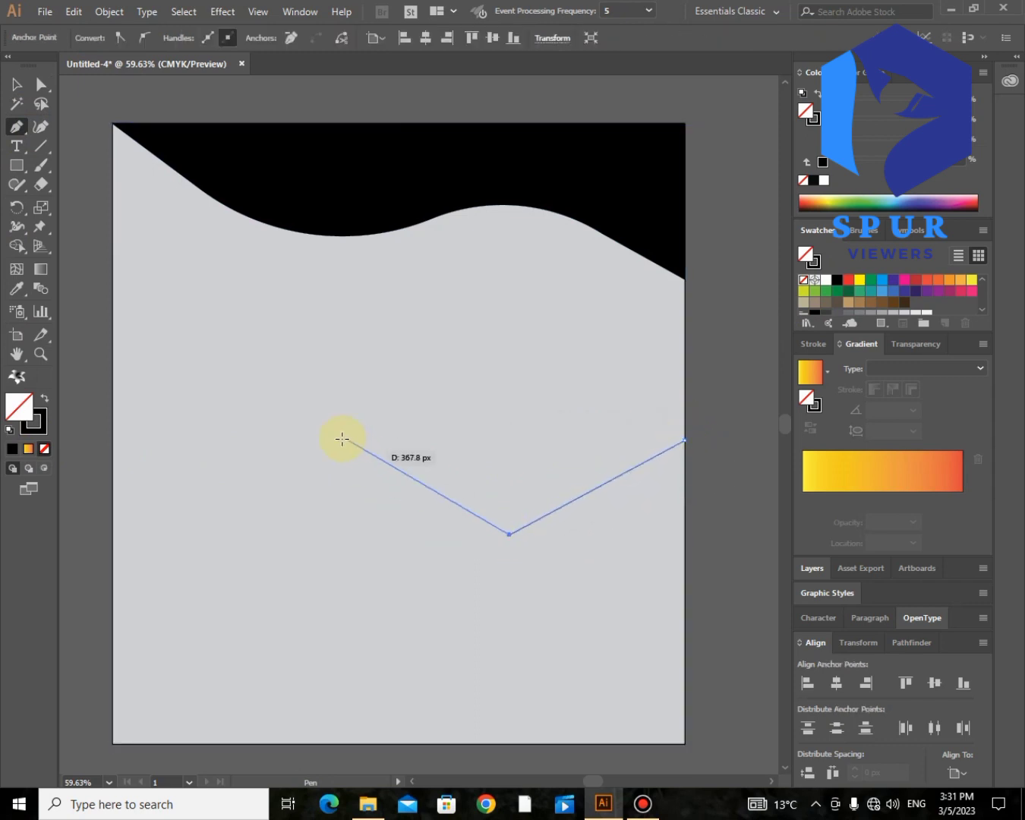
pyautogui.click(112, 491)
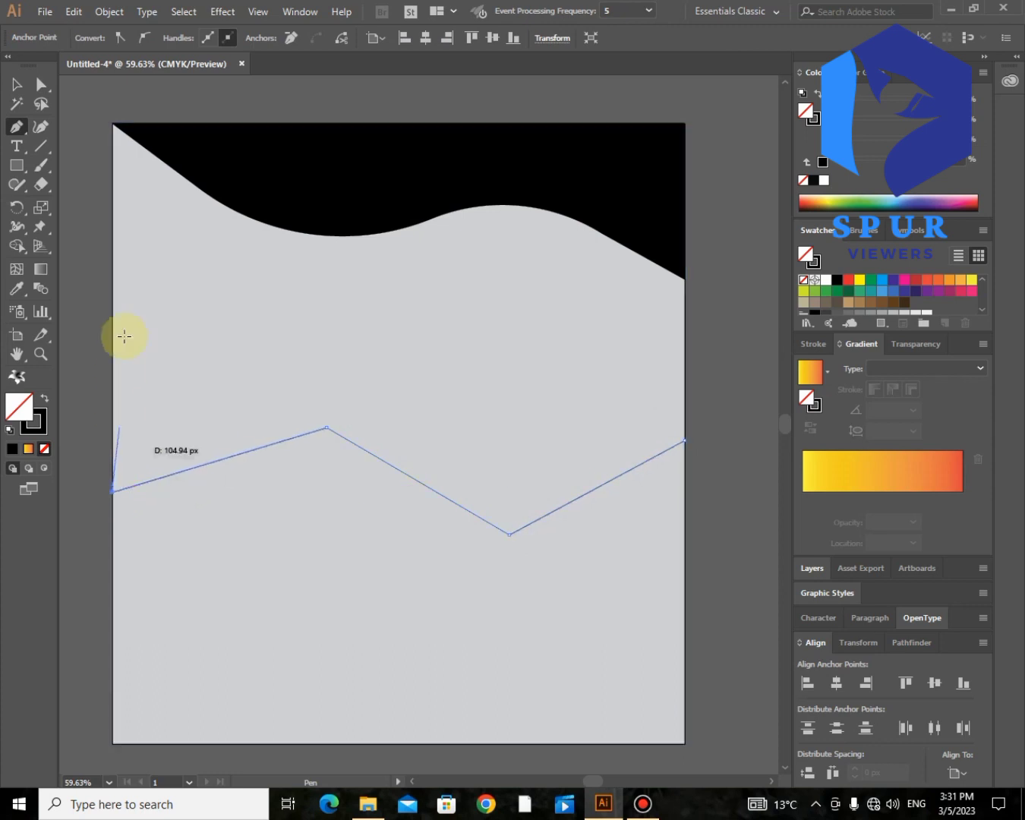
pyautogui.click(114, 124)
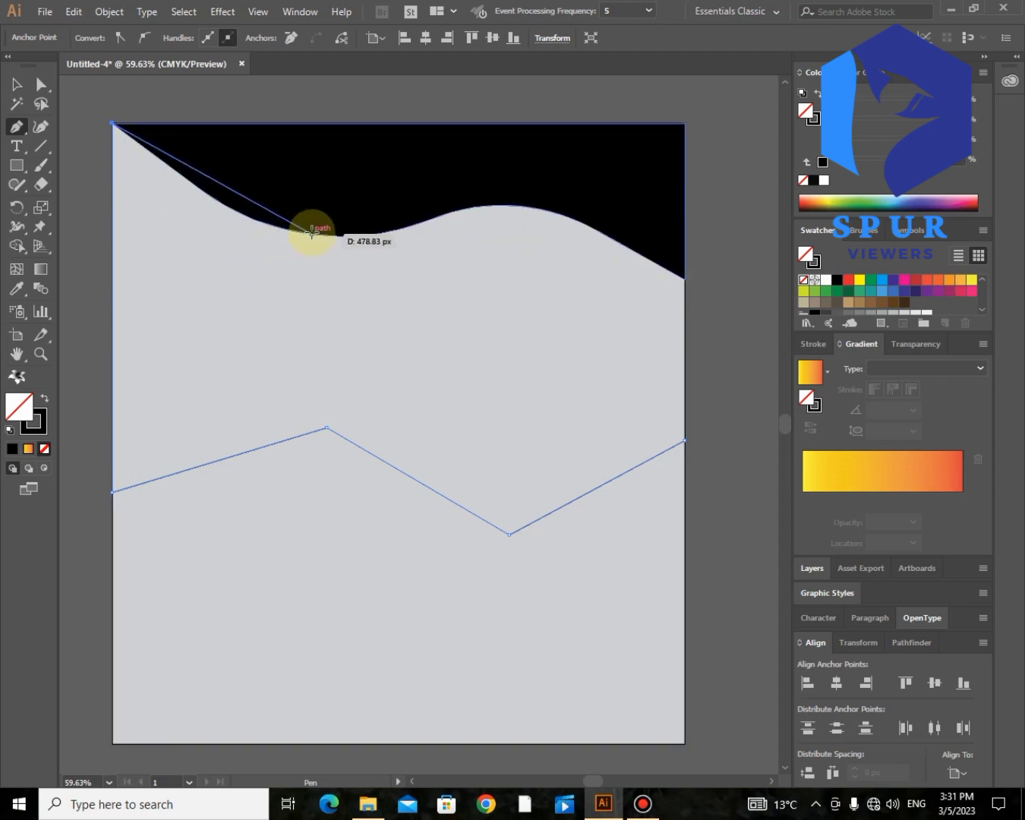
pyautogui.hotkey('ctrl', 'z')
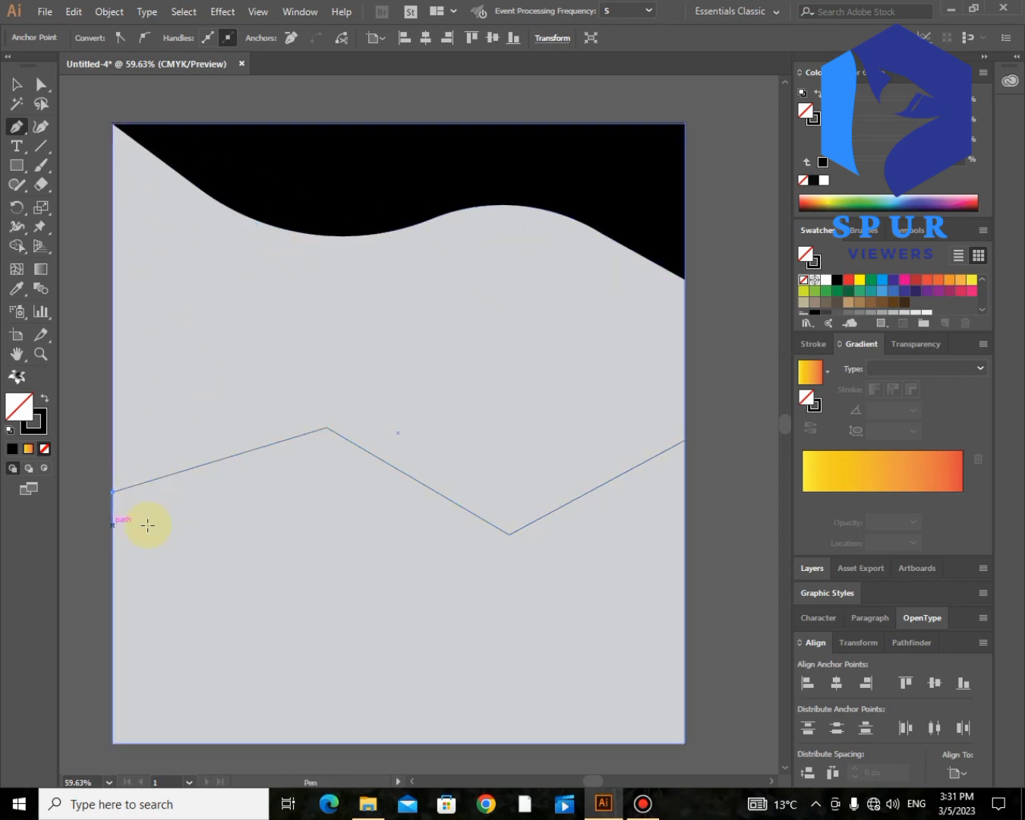
# Step: Add a parallel lower zigzag edge and close the band at its starting point
pyautogui.click(111, 524)
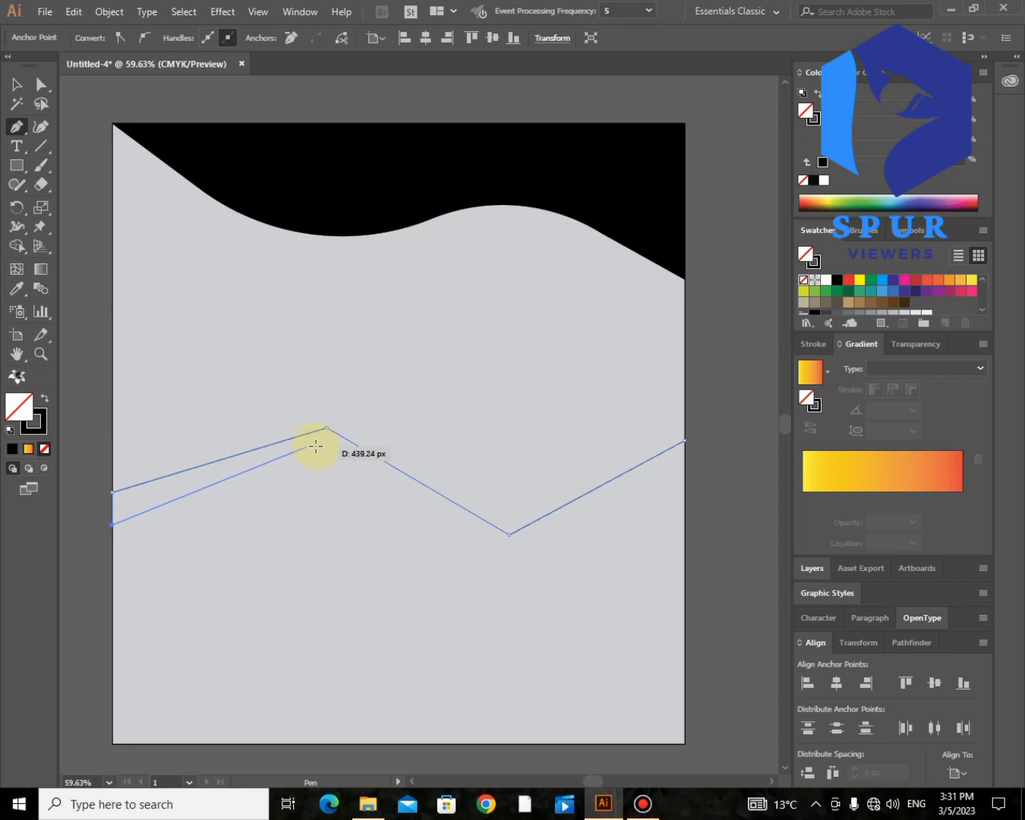
pyautogui.click(509, 563)
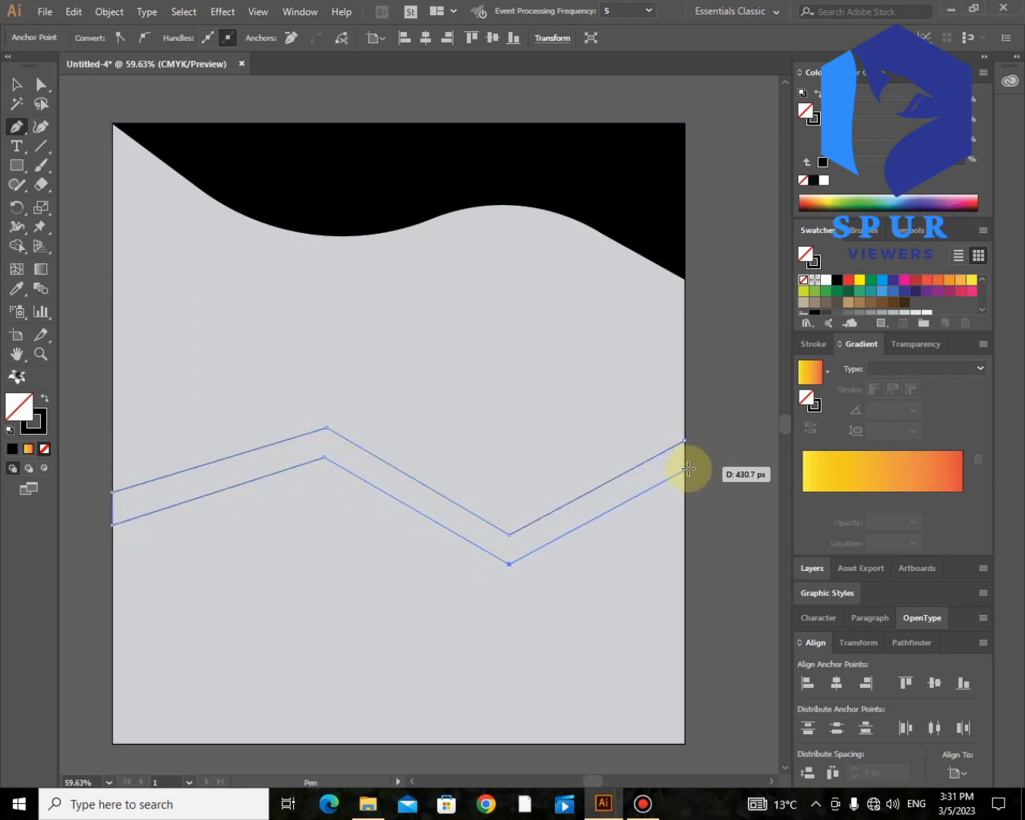
pyautogui.click(682, 470)
pyautogui.click(683, 440)
pyautogui.click(41, 84)
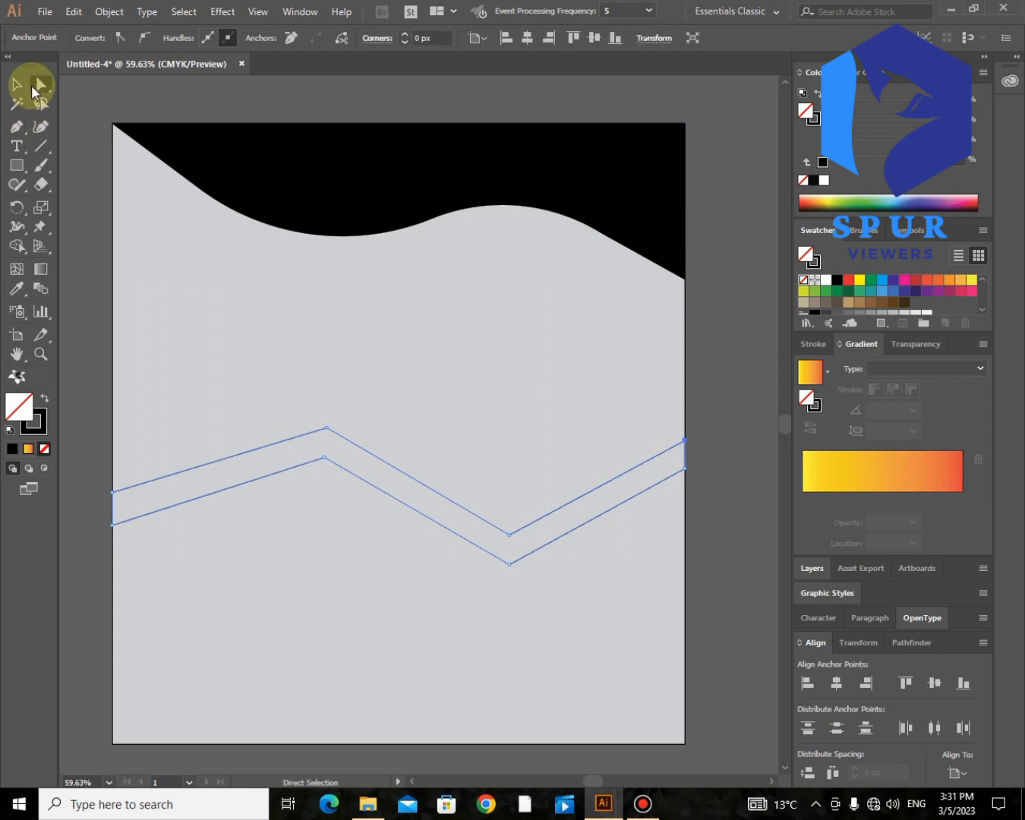
pyautogui.click(318, 461)
# Step: Round the band's peak and both low corners into curves and fill it solid black
pyautogui.click(326, 460)
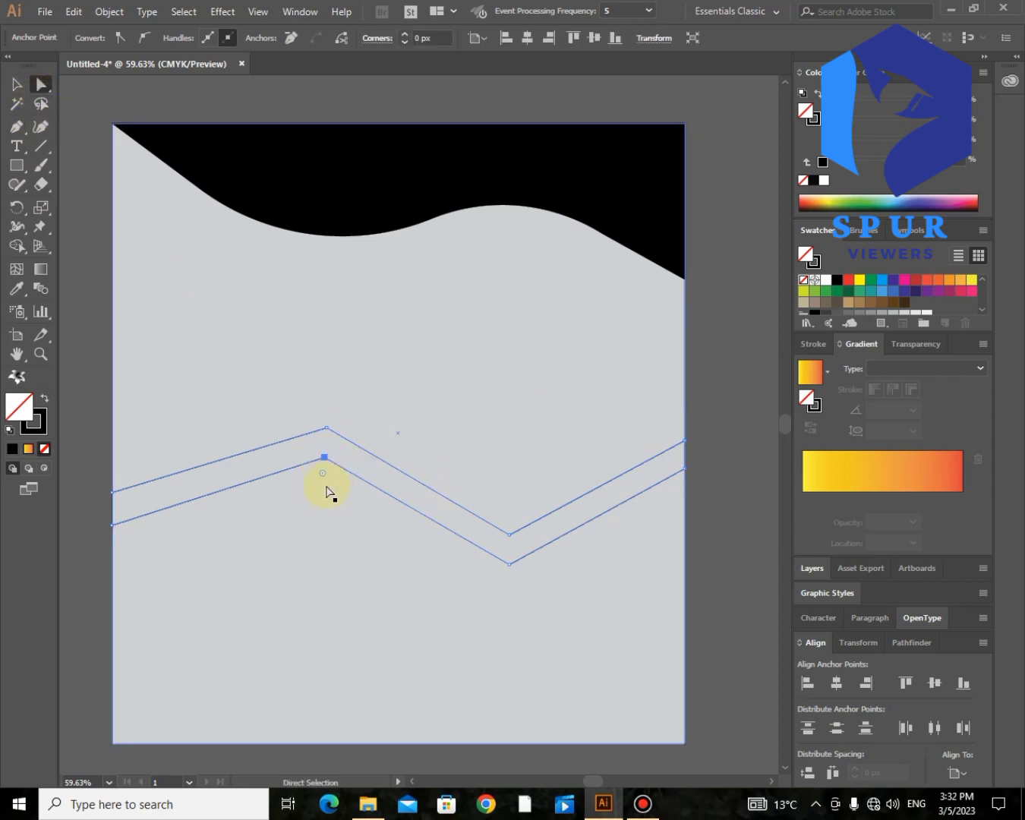
pyautogui.moveTo(312, 552); pyautogui.dragTo(325, 461)
pyautogui.moveTo(277, 707); pyautogui.dragTo(277, 708)
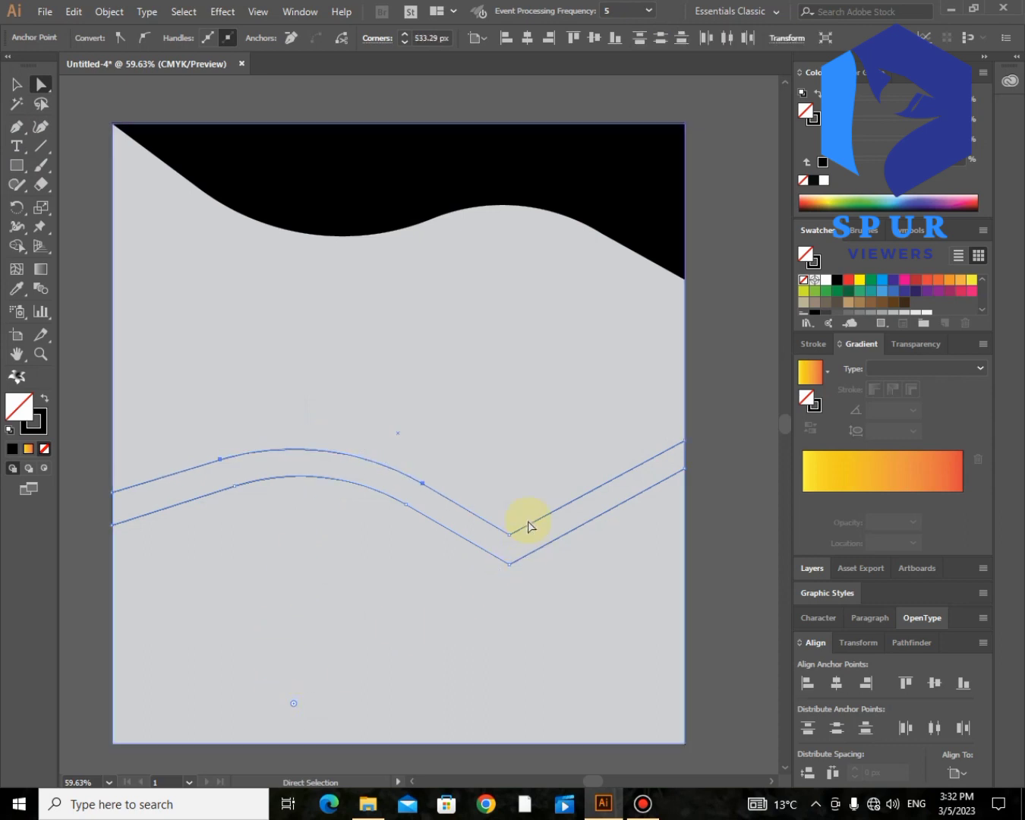
pyautogui.click(509, 534)
pyautogui.moveTo(502, 399); pyautogui.dragTo(511, 329)
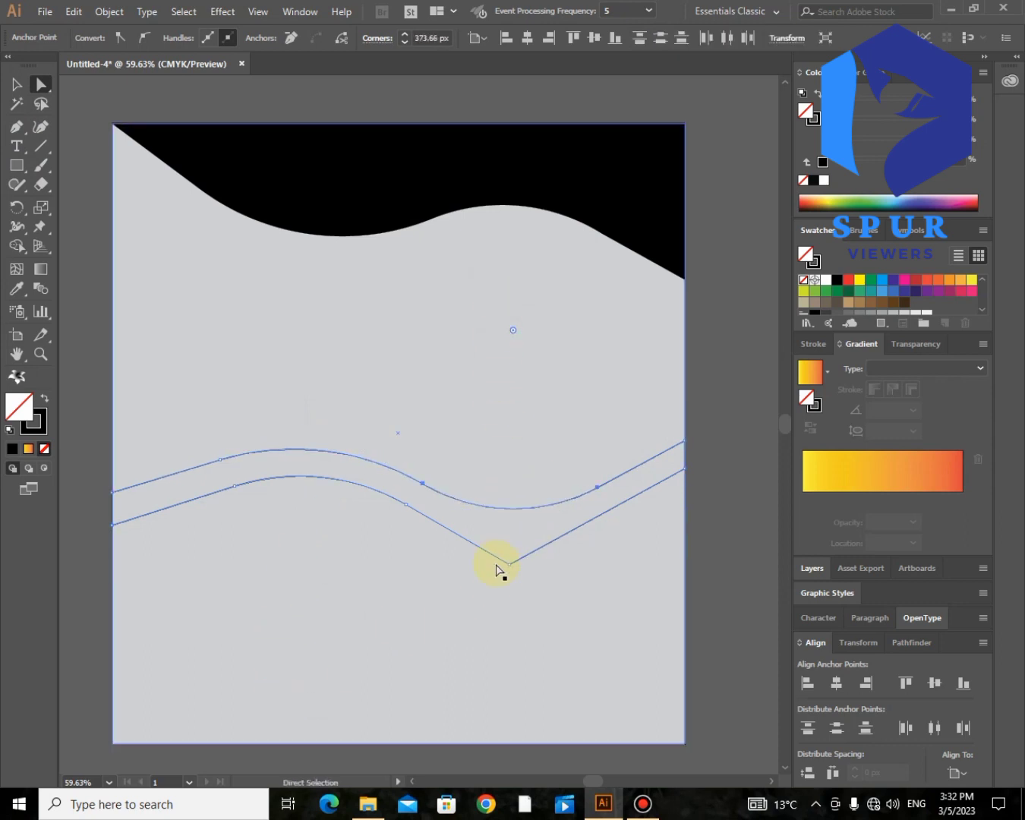
pyautogui.click(510, 564)
pyautogui.moveTo(509, 549); pyautogui.dragTo(516, 407)
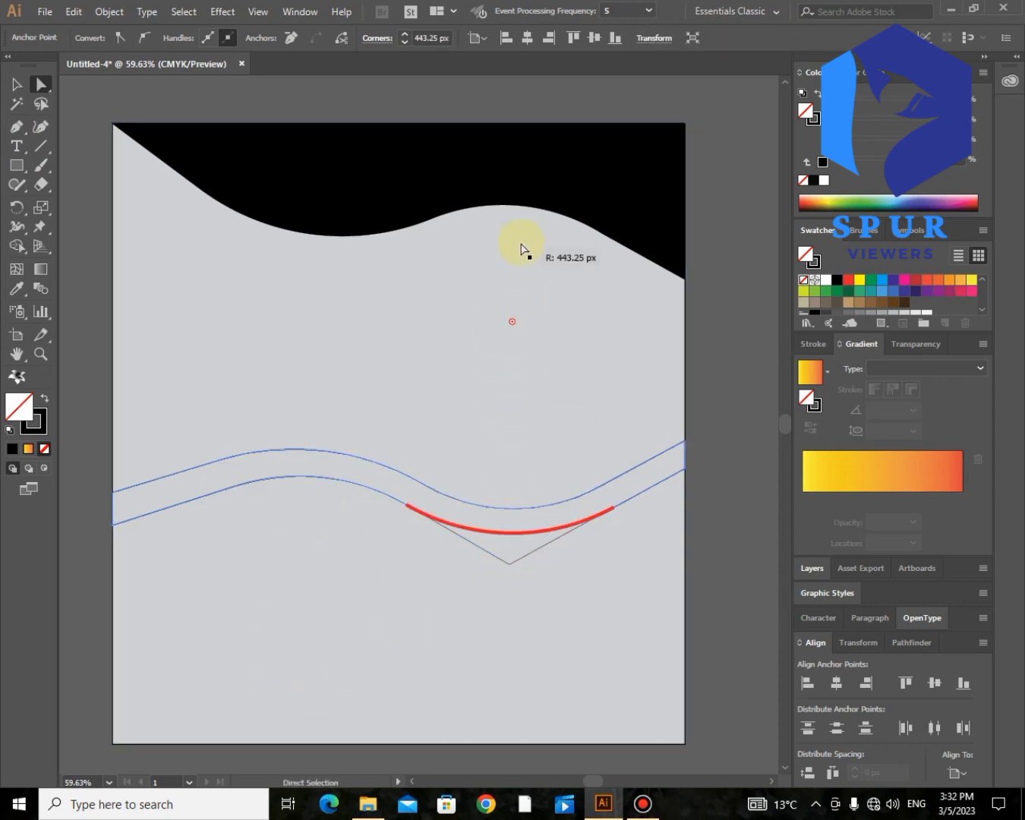
pyautogui.moveTo(520, 249); pyautogui.dragTo(520, 249)
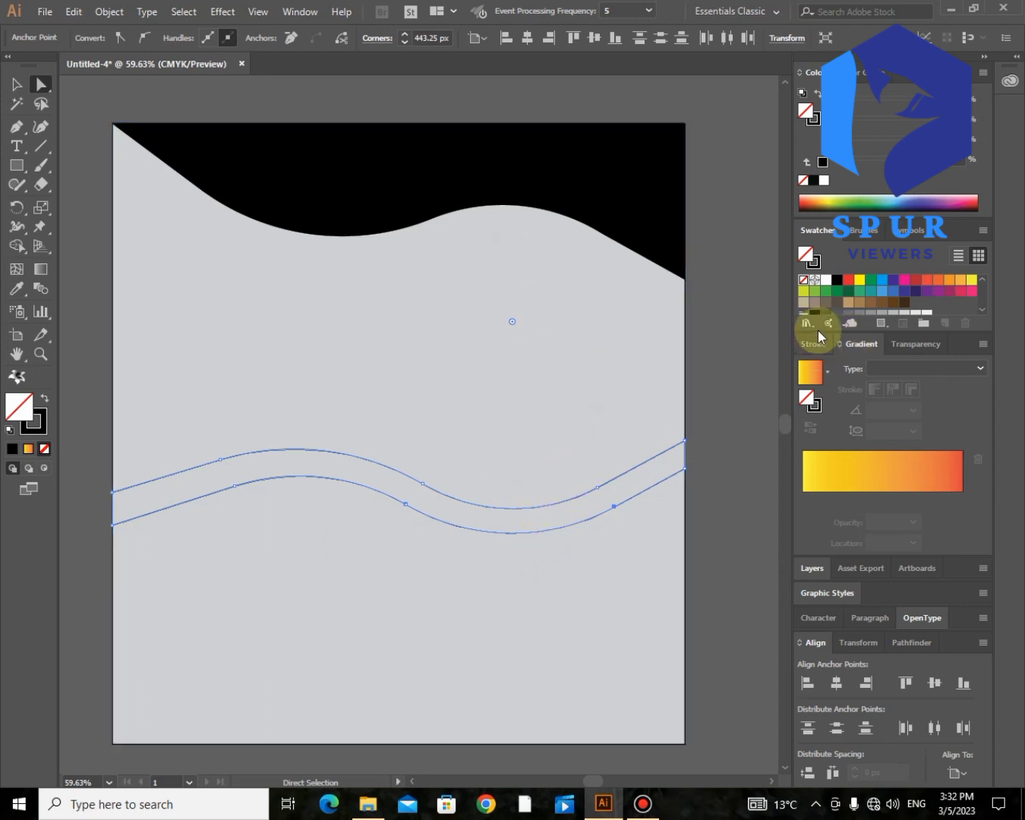
pyautogui.click(838, 281)
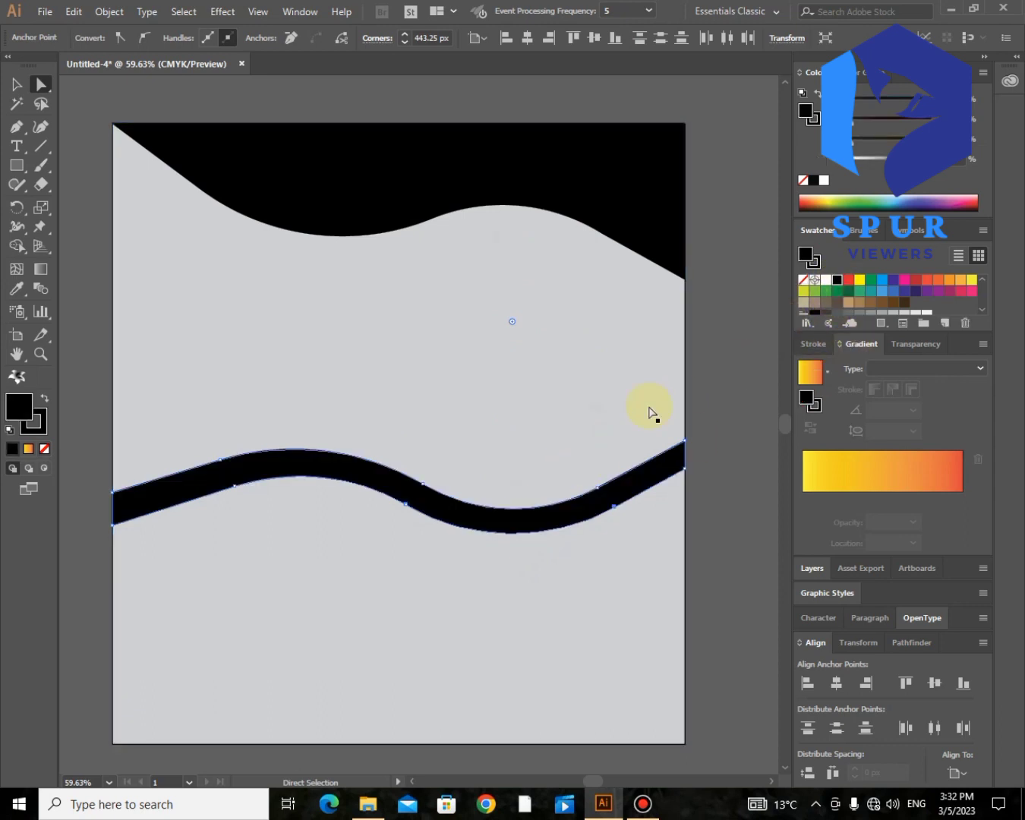
pyautogui.click(737, 358)
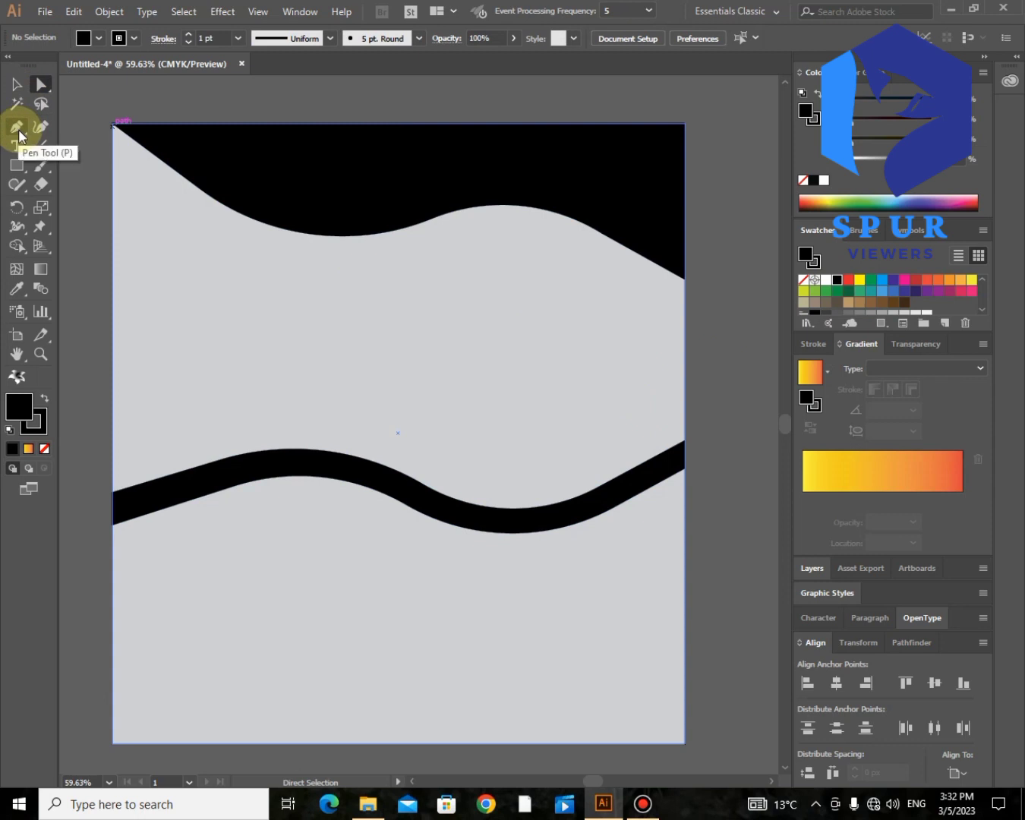
# Step: Start a new path at the top-left corner, running down the left edge toward the lower band
pyautogui.click(19, 130)
pyautogui.click(113, 123)
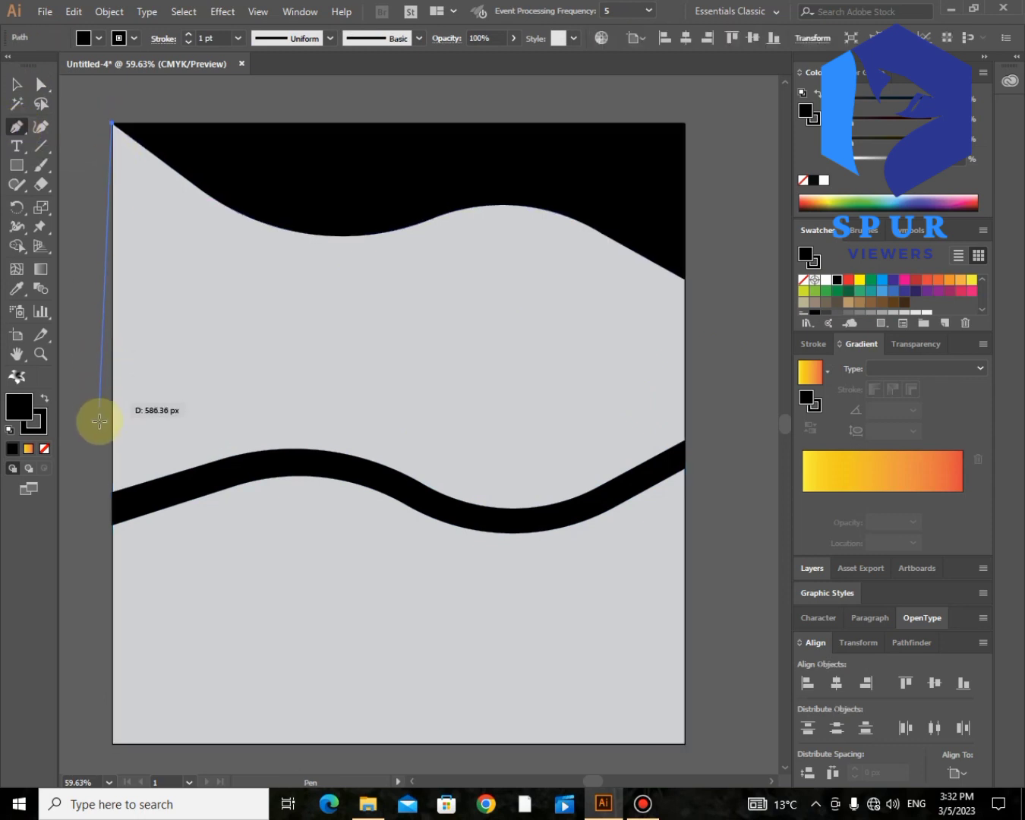
pyautogui.click(111, 491)
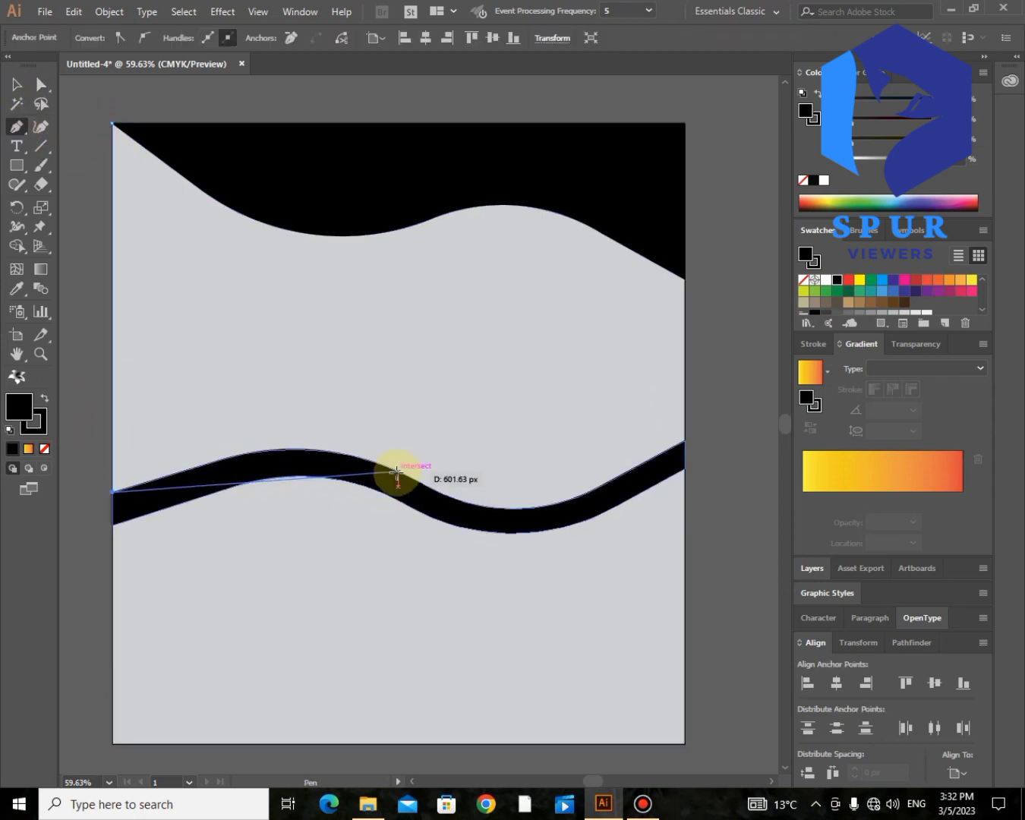
pyautogui.click(422, 483)
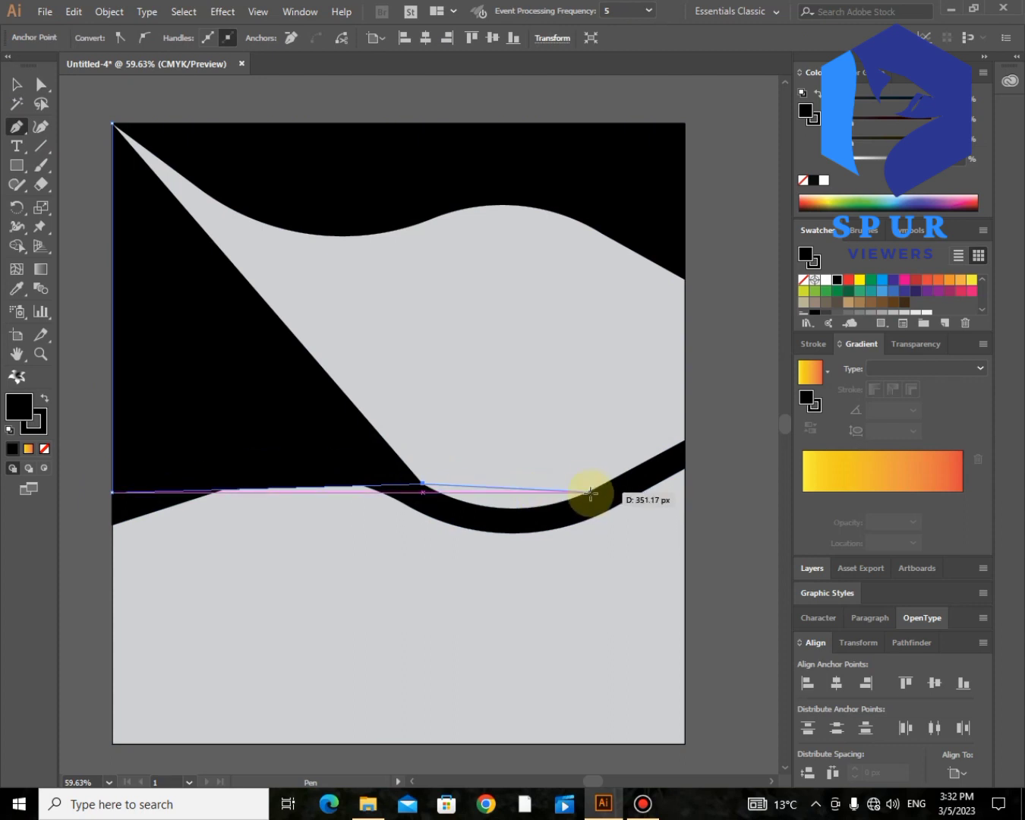
pyautogui.moveTo(685, 440); pyautogui.dragTo(720, 318)
pyautogui.hotkey('ctrl', 'z')
pyautogui.hotkey('ctrl', 'z')
pyautogui.scroll(2, 578, 372)
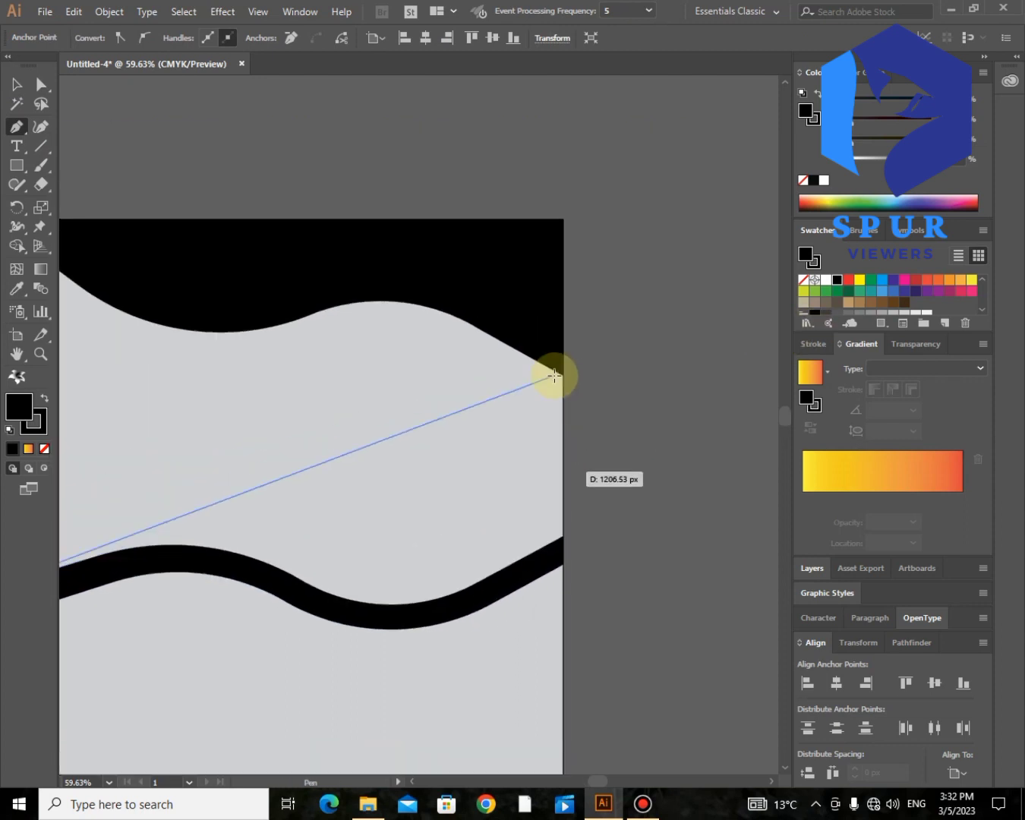
pyautogui.scroll(3, 470, 367)
pyautogui.hscroll(-2, 471, 367)
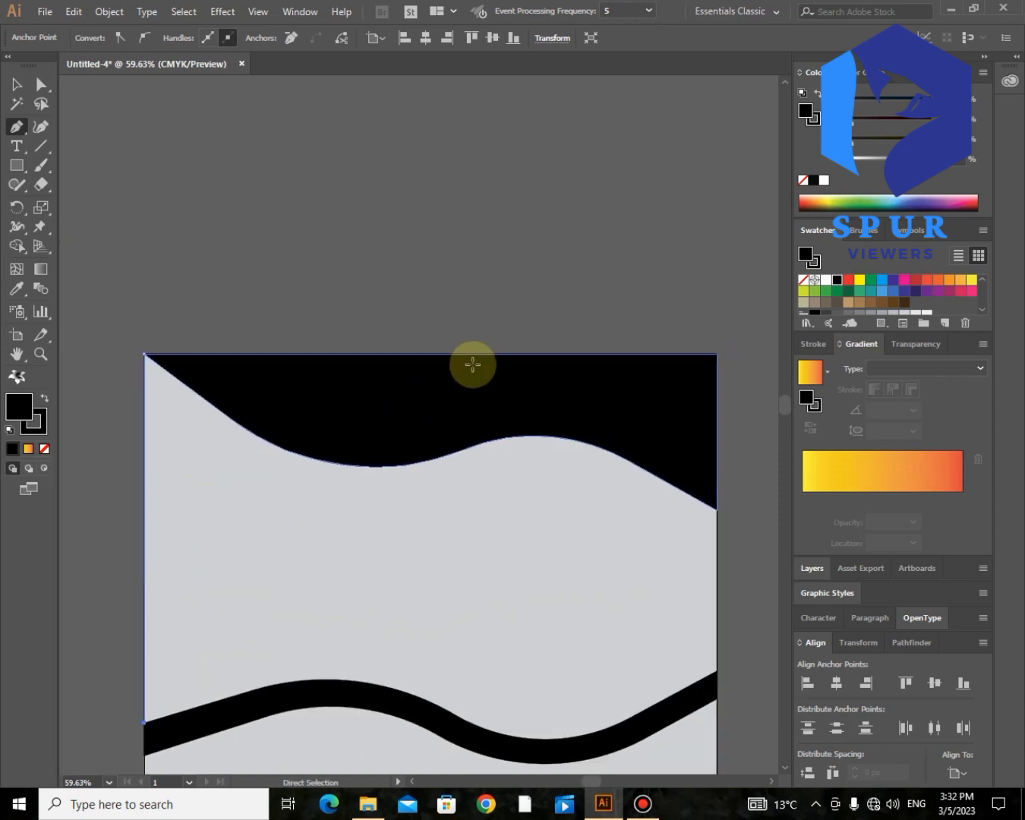
pyautogui.scroll(-3, 471, 368)
pyautogui.scroll(-3, 472, 365)
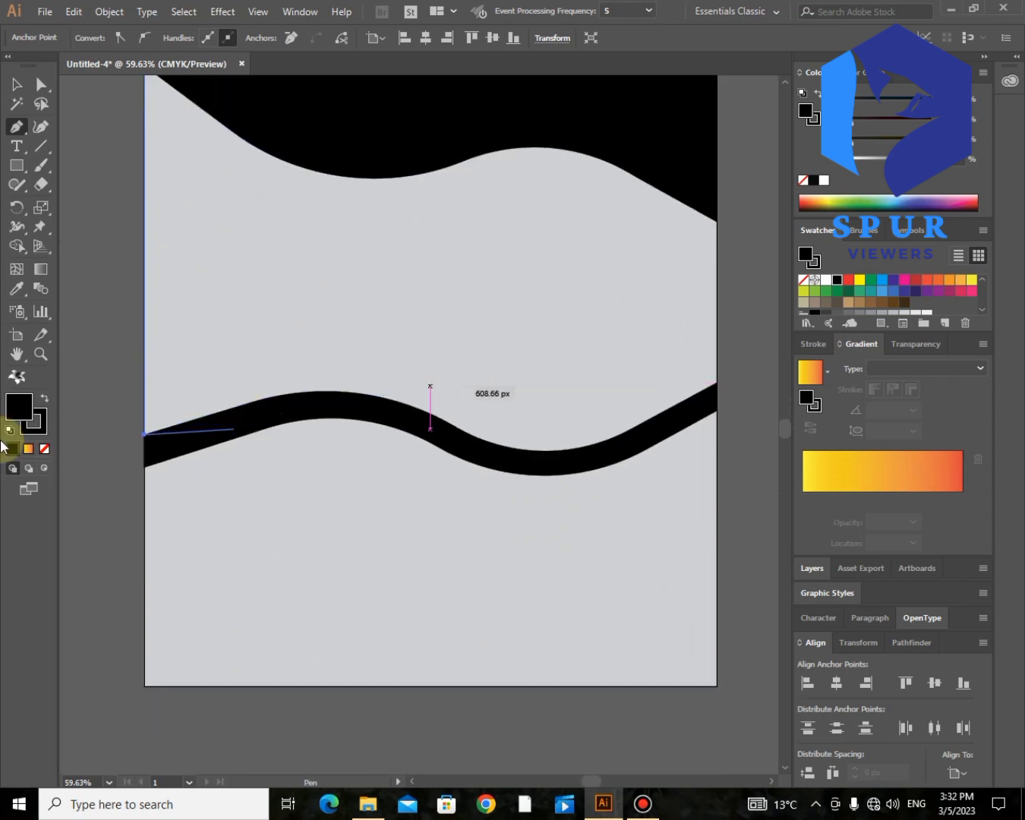
# Step: With no fill, add curved anchors following the lower black band's top edge
pyautogui.click(45, 450)
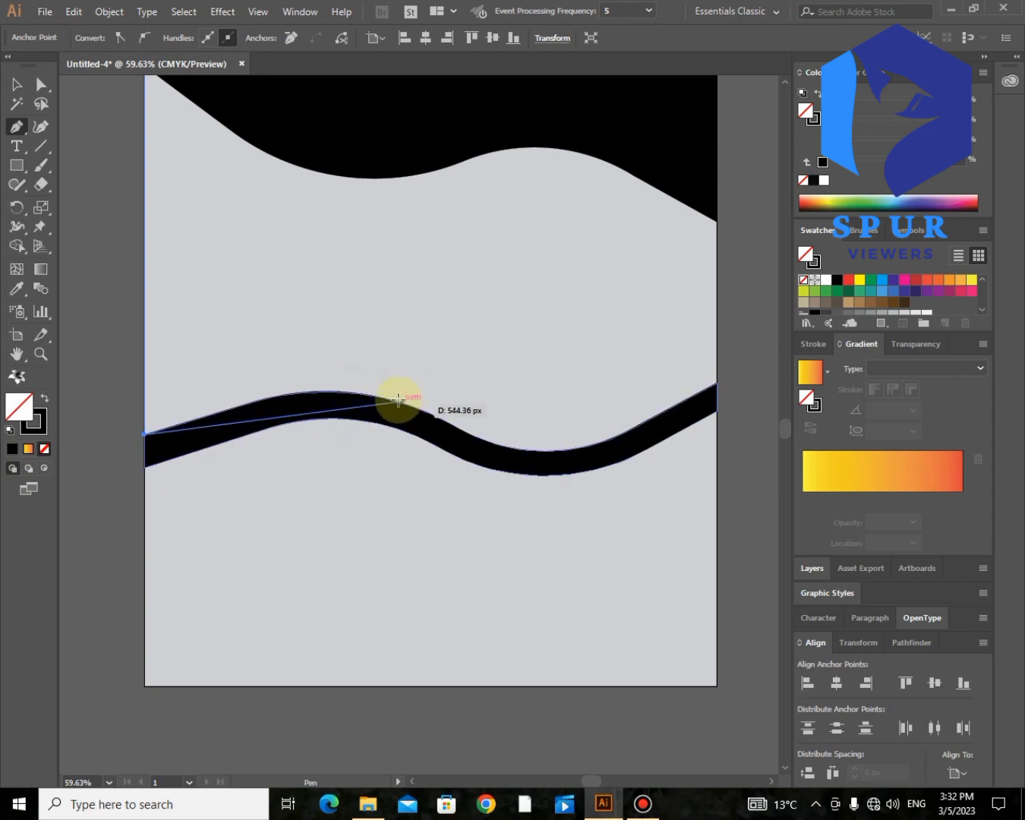
pyautogui.moveTo(502, 444); pyautogui.dragTo(562, 518)
pyautogui.hotkey('ctrl', 'z')
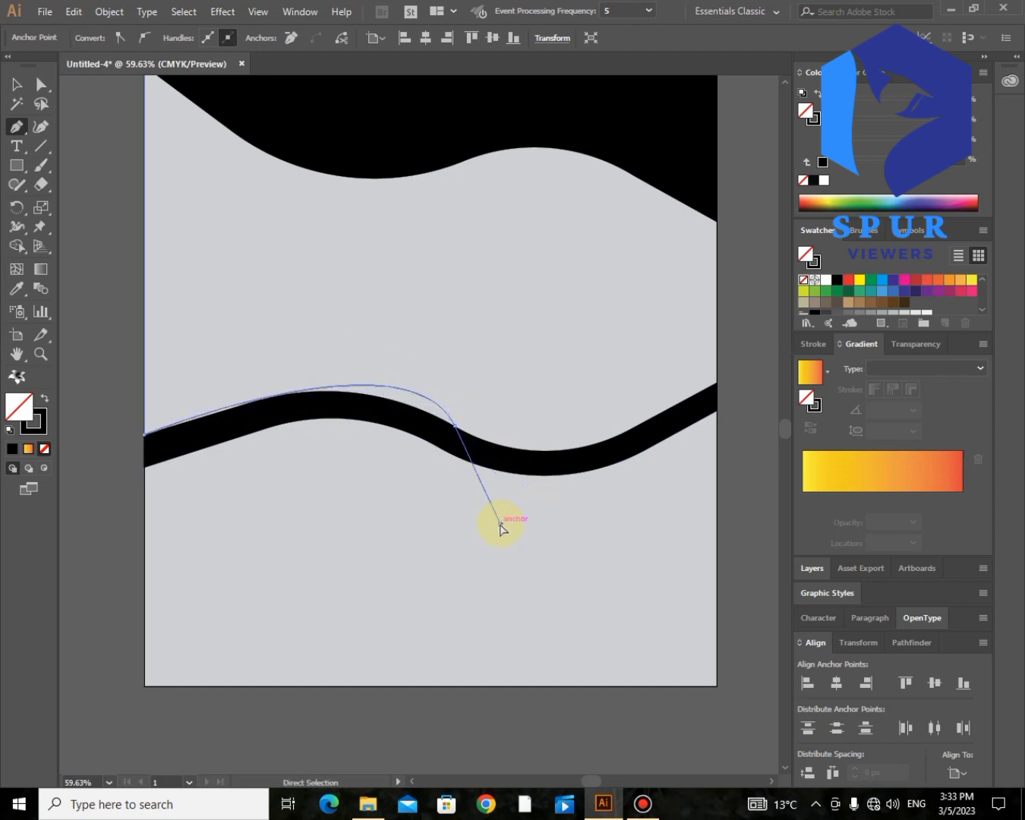
pyautogui.hotkey('ctrl', 'z')
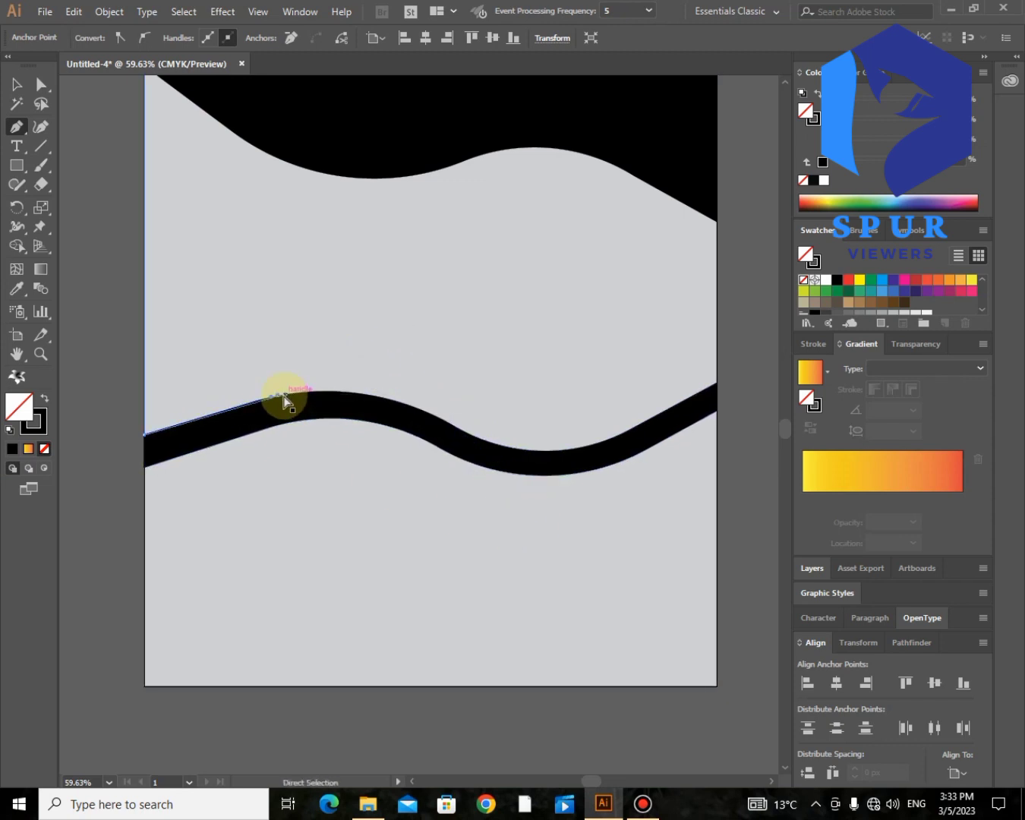
pyautogui.click(280, 396)
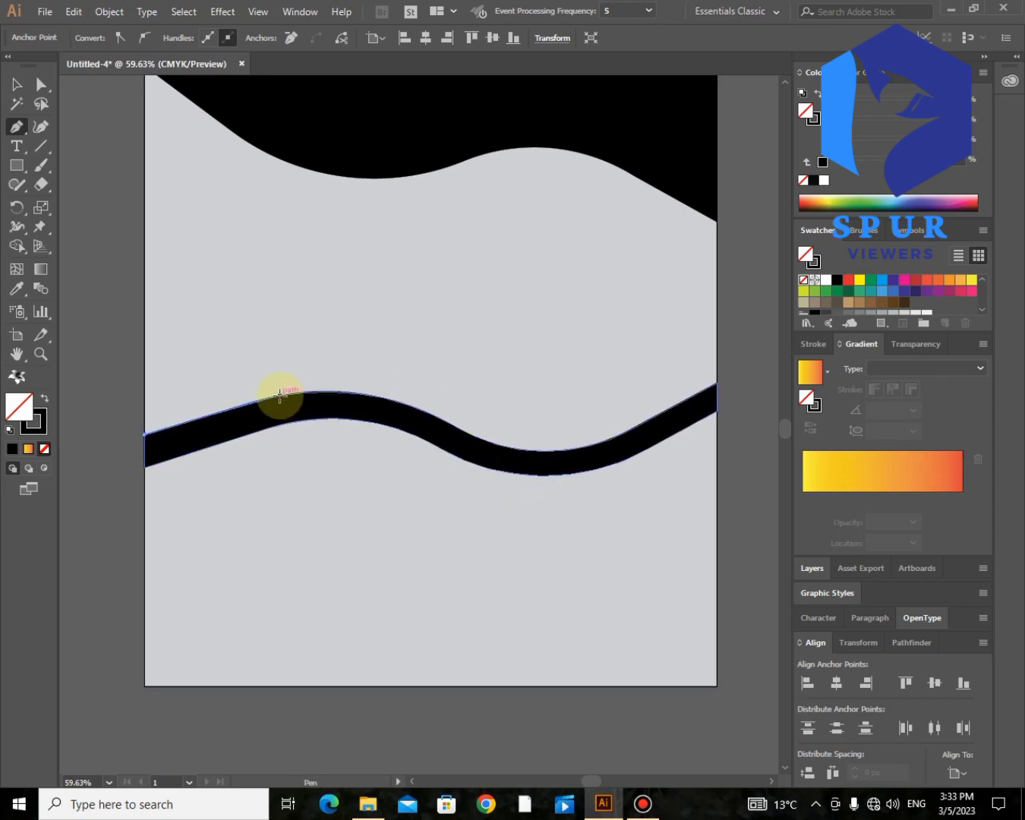
pyautogui.moveTo(436, 412); pyautogui.dragTo(507, 448)
pyautogui.click(430, 413)
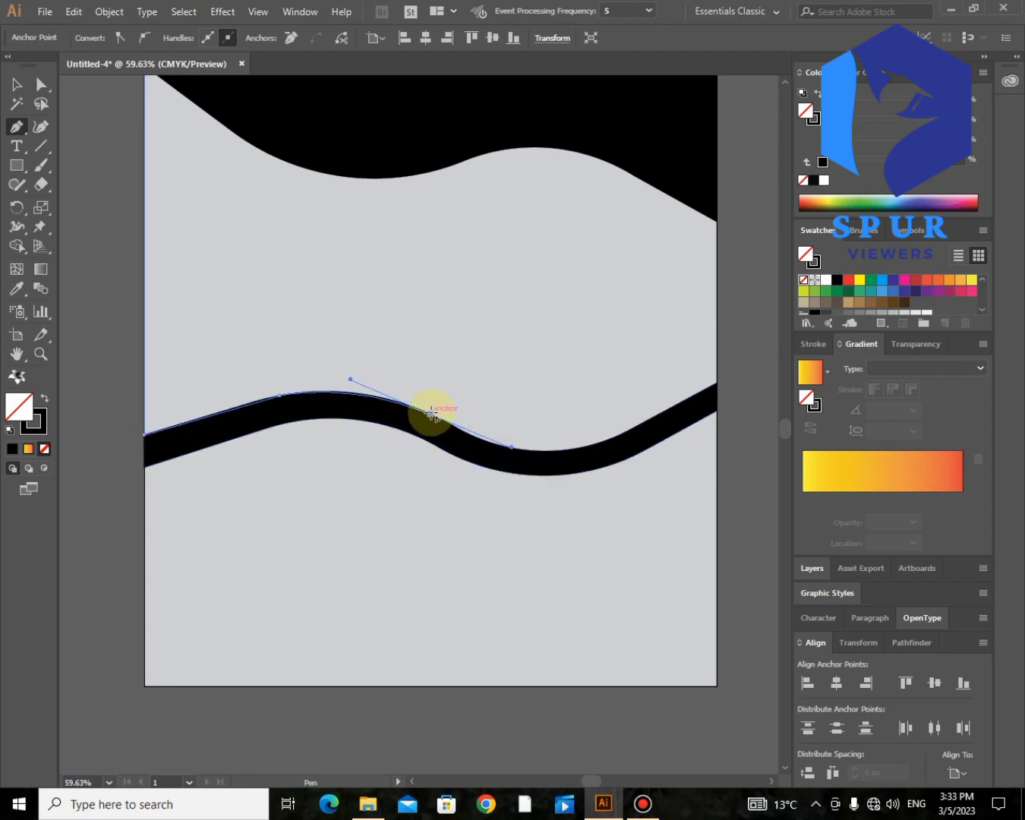
pyautogui.moveTo(596, 442); pyautogui.dragTo(669, 413)
pyautogui.click(597, 442)
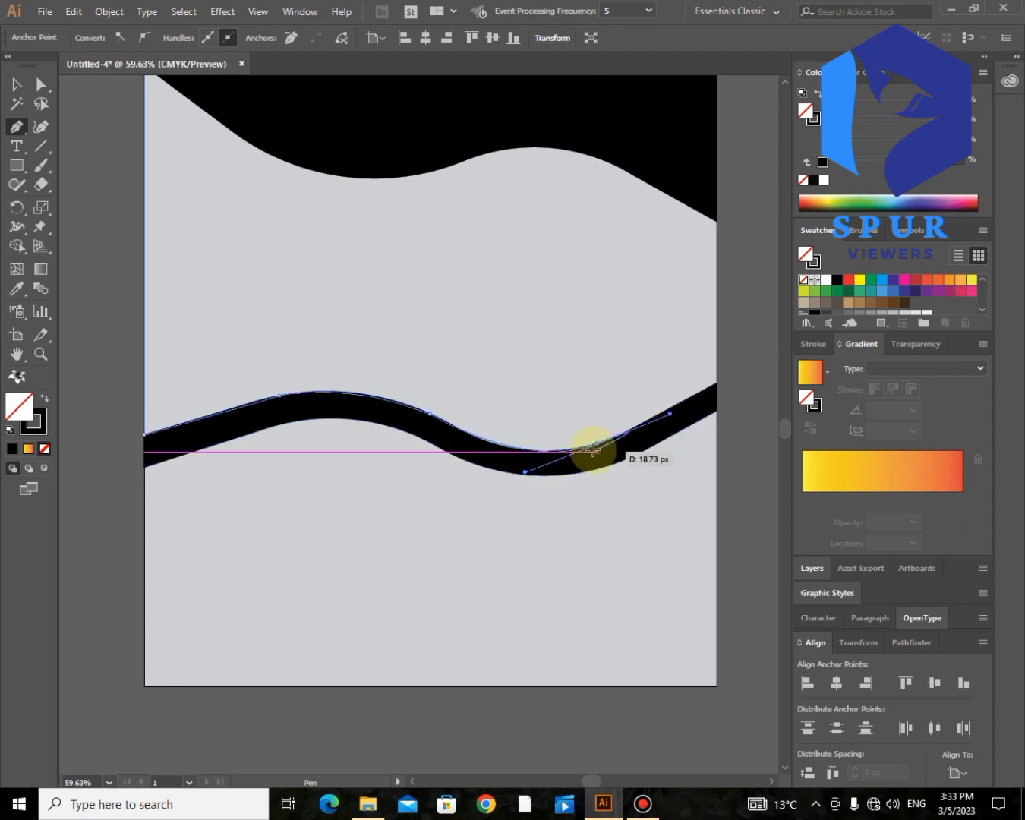
# Step: Add corners up the right edge and curve the path back along the top wave's lower edge
pyautogui.click(717, 382)
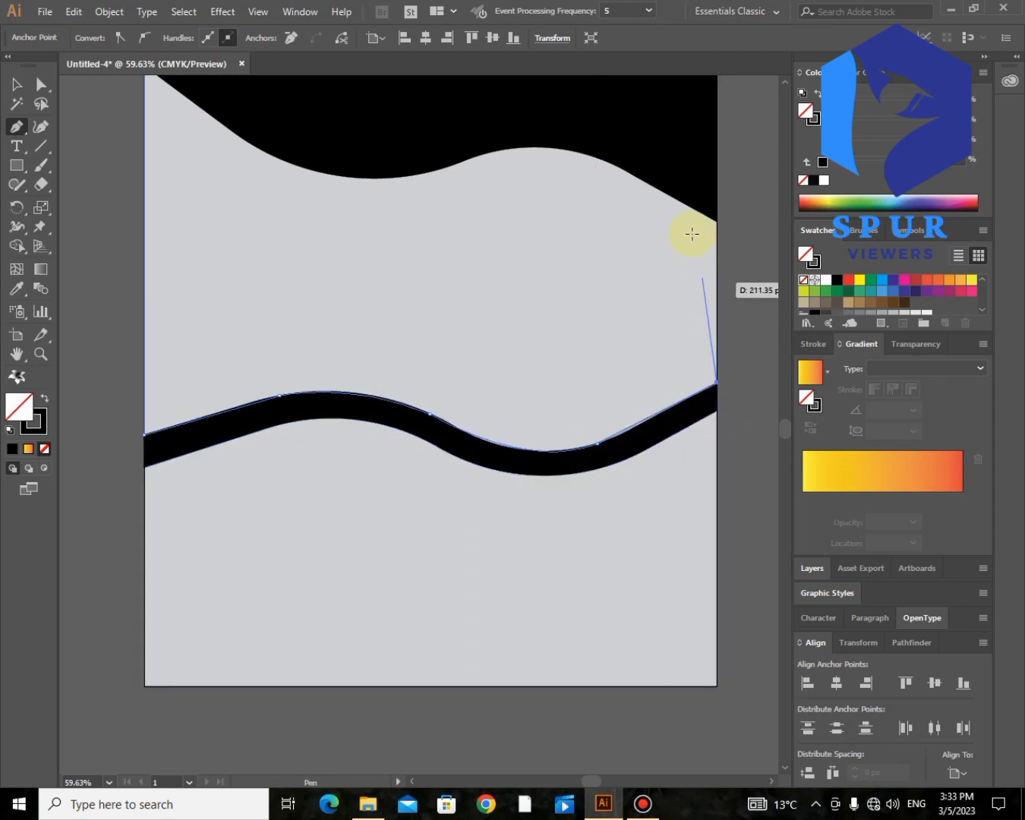
pyautogui.click(717, 221)
pyautogui.moveTo(501, 151); pyautogui.dragTo(462, 156)
pyautogui.click(464, 160)
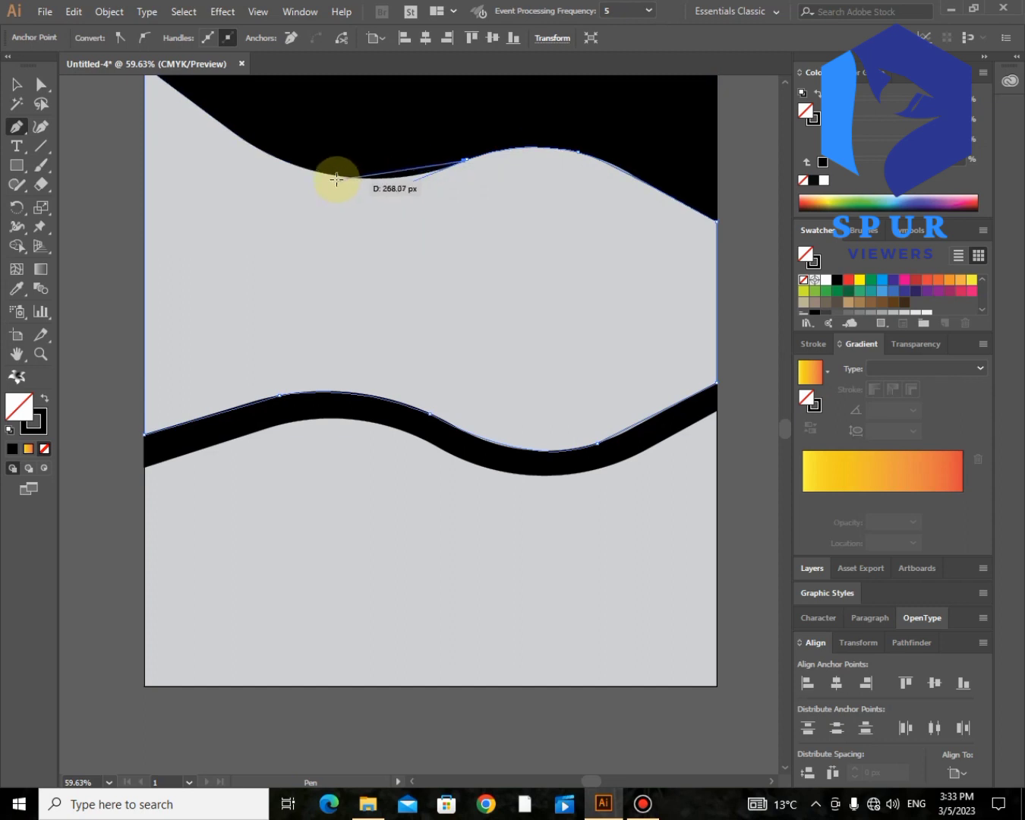
pyautogui.moveTo(332, 174); pyautogui.dragTo(205, 112)
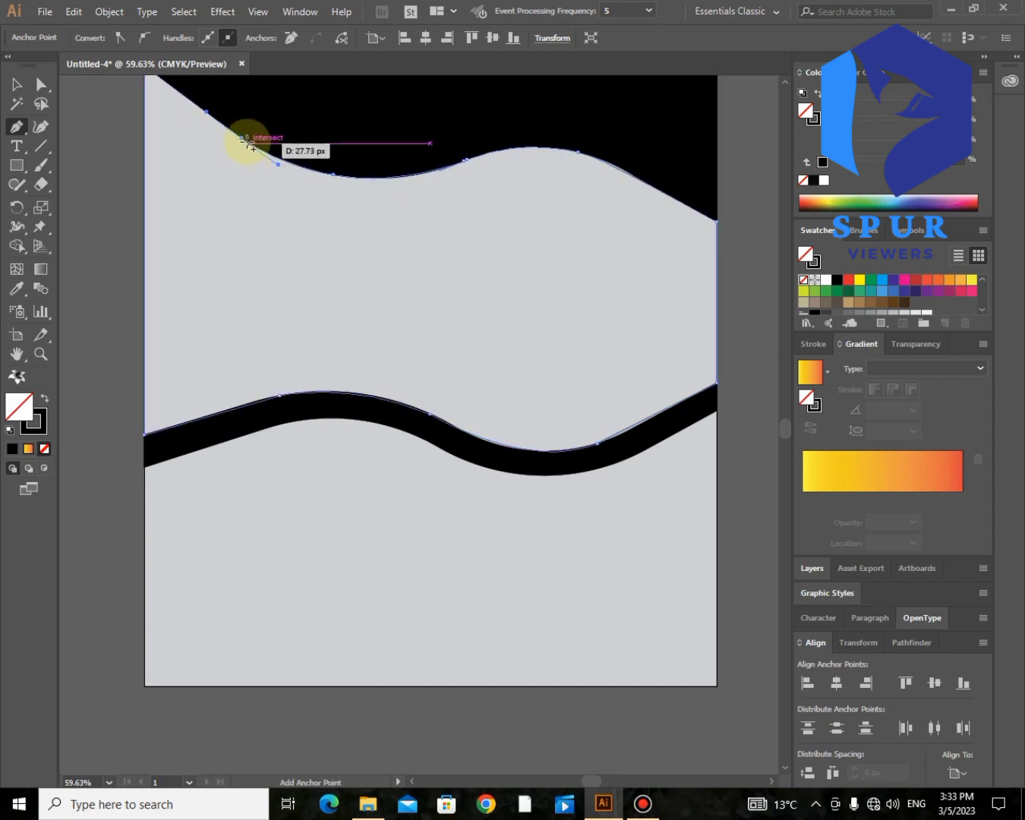
pyautogui.scroll(3, 243, 143)
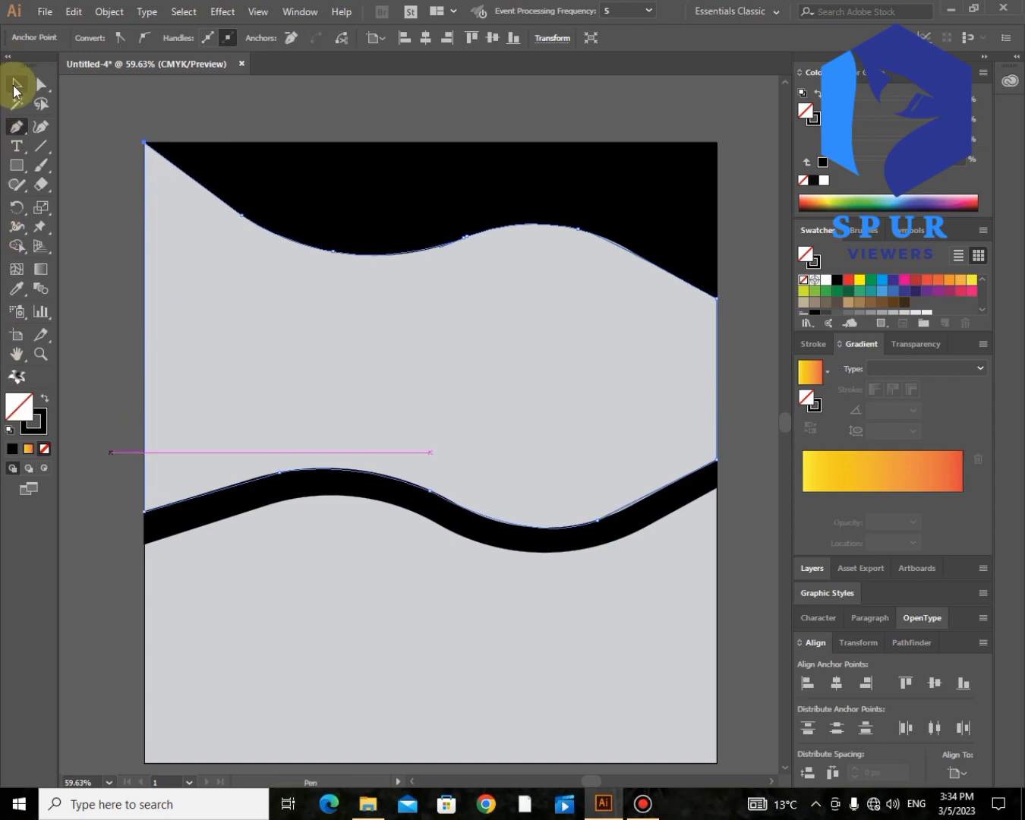
# Step: Fill the traced middle shape with darker grey and deselect it
pyautogui.click(878, 312)
pyautogui.click(40, 84)
pyautogui.click(90, 97)
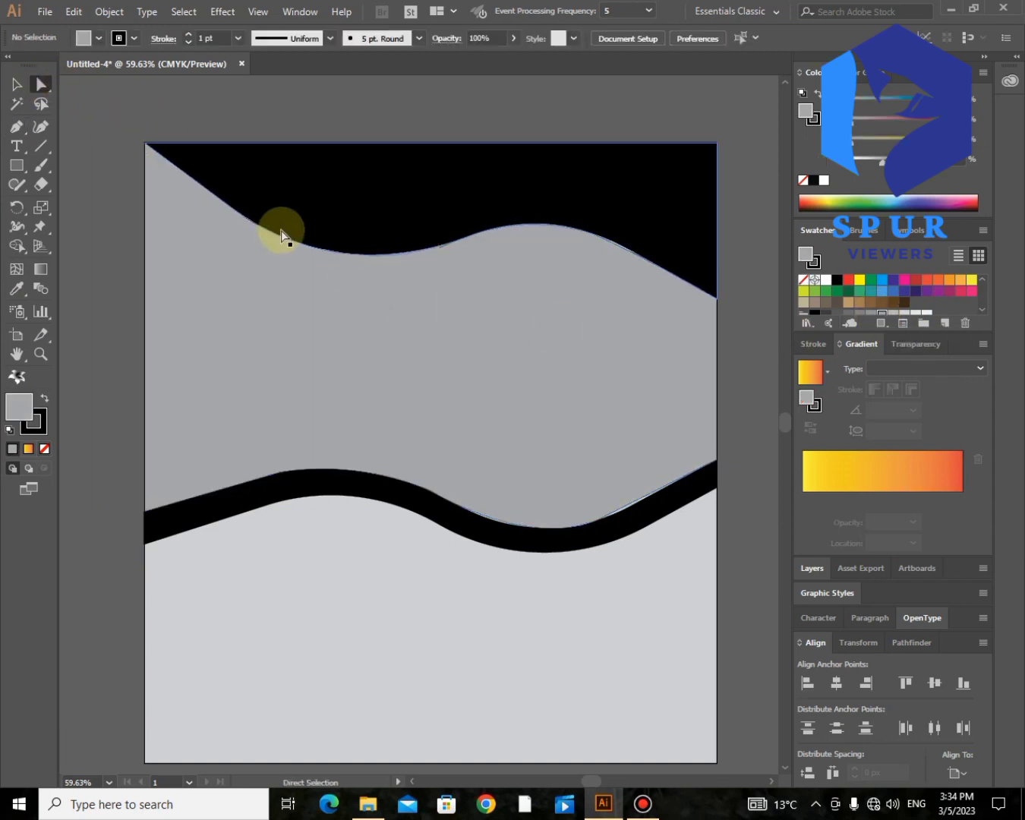
pyautogui.scroll(2, 280, 230)
pyautogui.hscroll(4, 282, 230)
pyautogui.scroll(1, 281, 230)
pyautogui.scroll(-5, 281, 230)
pyautogui.hscroll(-10, 281, 230)
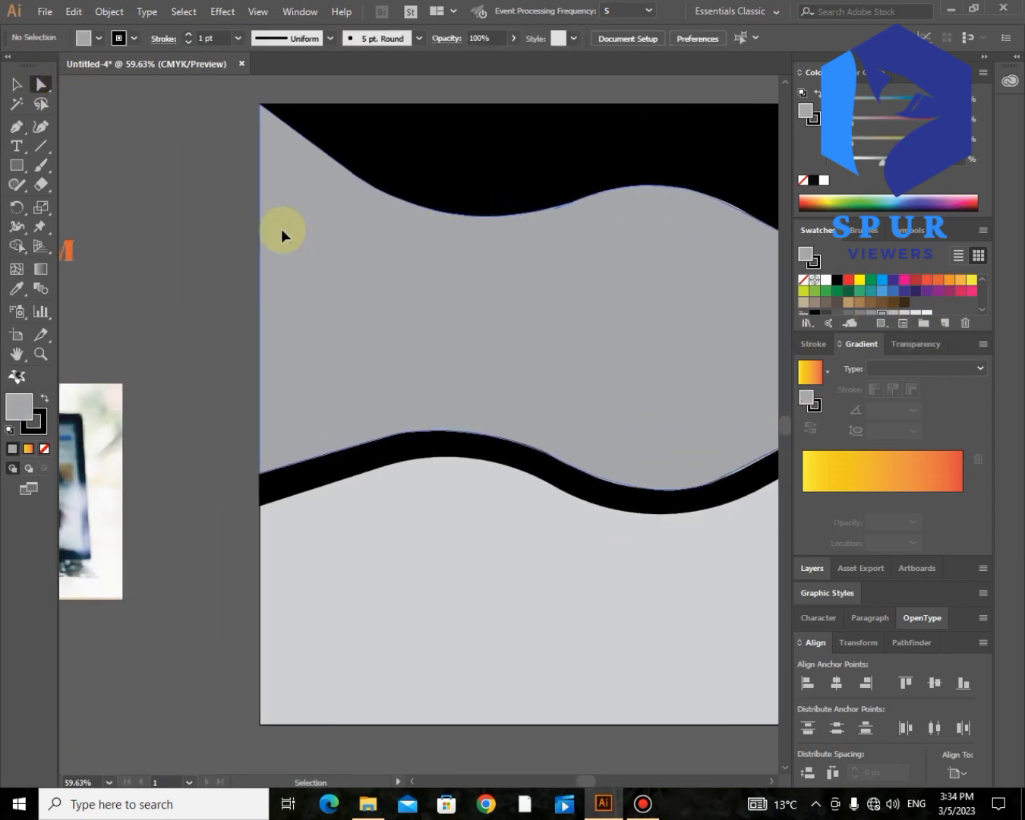
# Step: Place the cart photo on the artboard, scale it down, and select it with the grey wave shape
pyautogui.moveTo(144, 440); pyautogui.dragTo(745, 266)
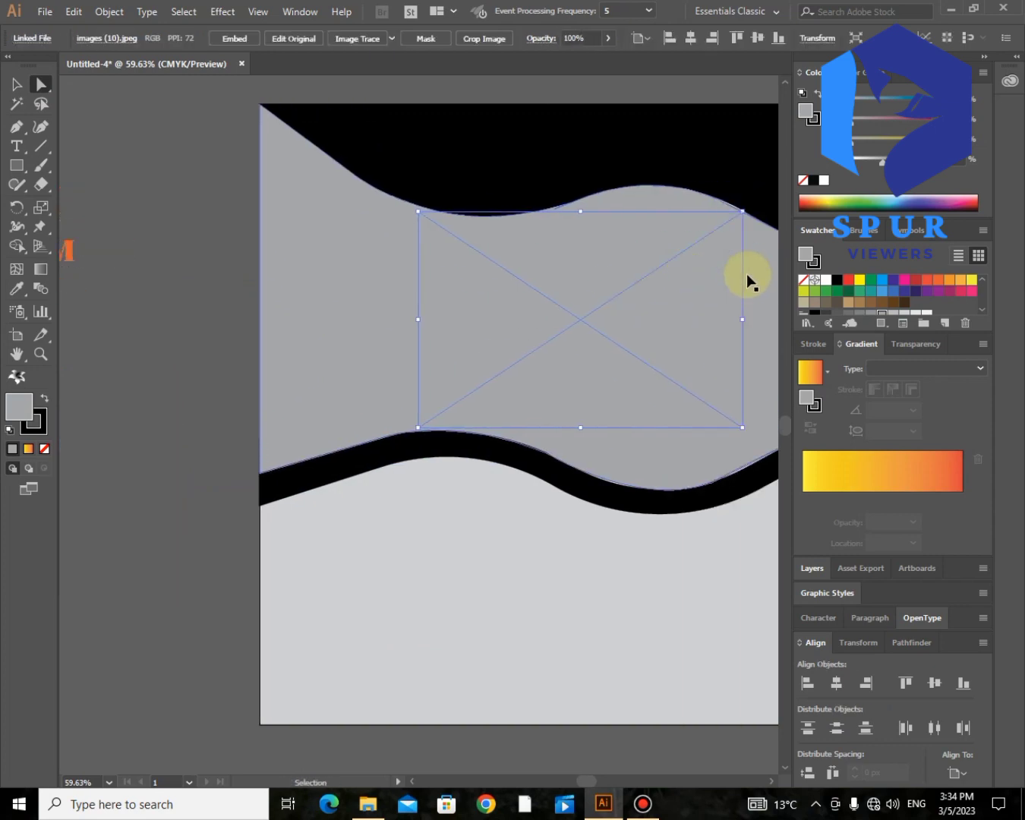
pyautogui.hscroll(4, 745, 277)
pyautogui.click(17, 85)
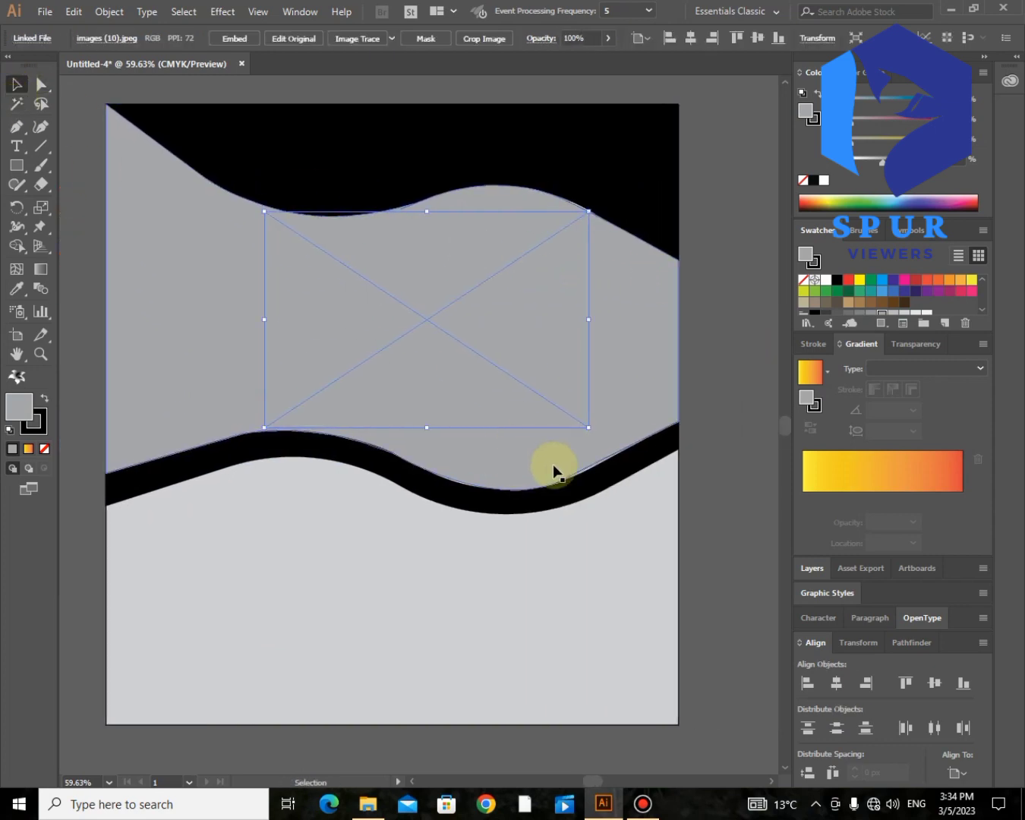
pyautogui.moveTo(588, 427); pyautogui.dragTo(569, 414)
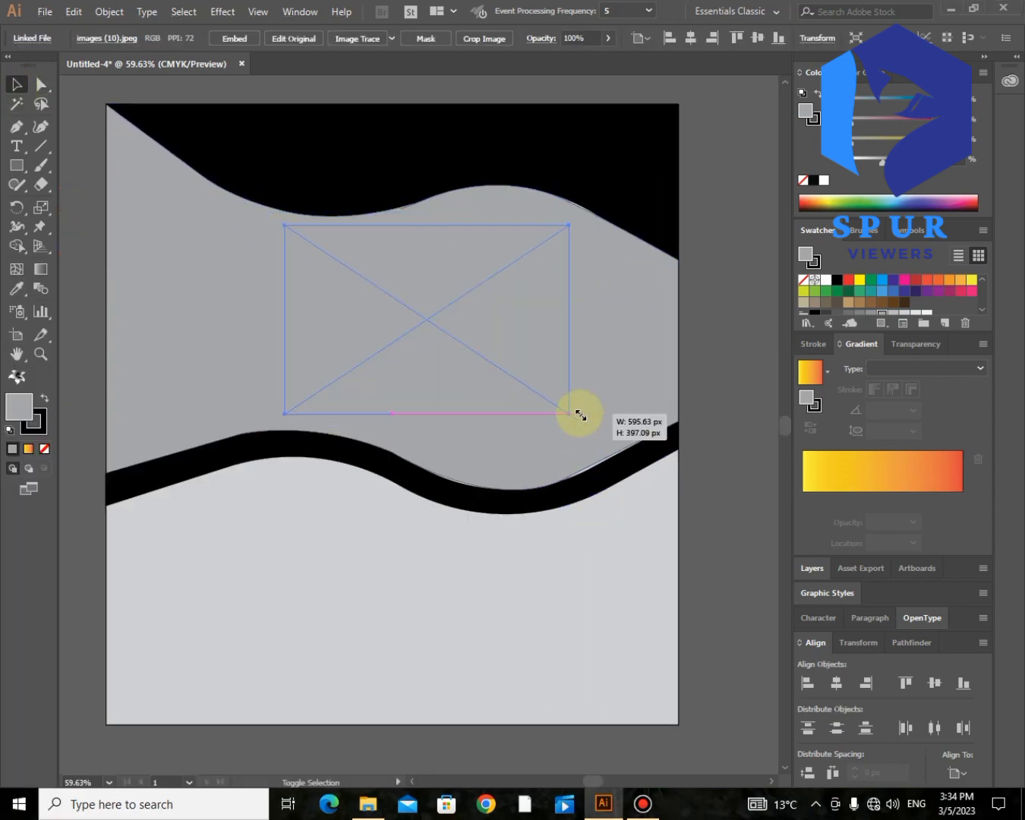
pyautogui.keyDown('shift'); pyautogui.click(145, 299); pyautogui.keyUp('shift')
pyautogui.click(105, 13)
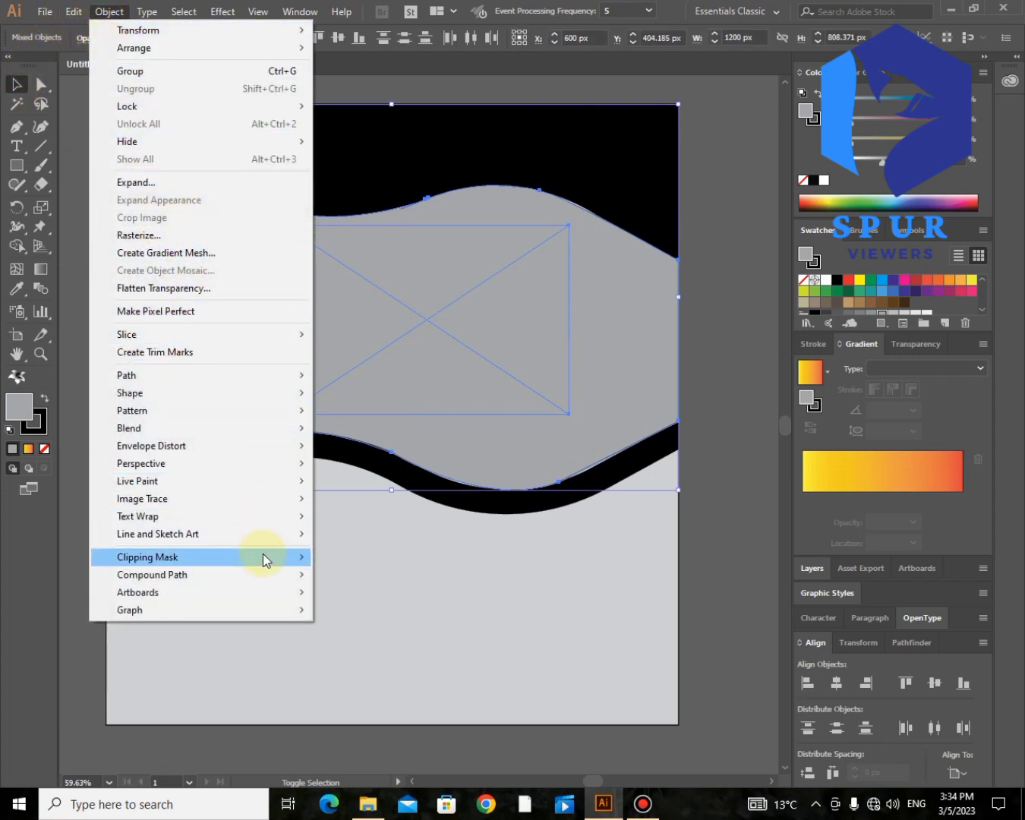
# Step: Make a clipping mask of the cart photo inside the grey wave shape
pyautogui.moveTo(263, 556)
pyautogui.click(344, 558)
pyautogui.click(715, 398)
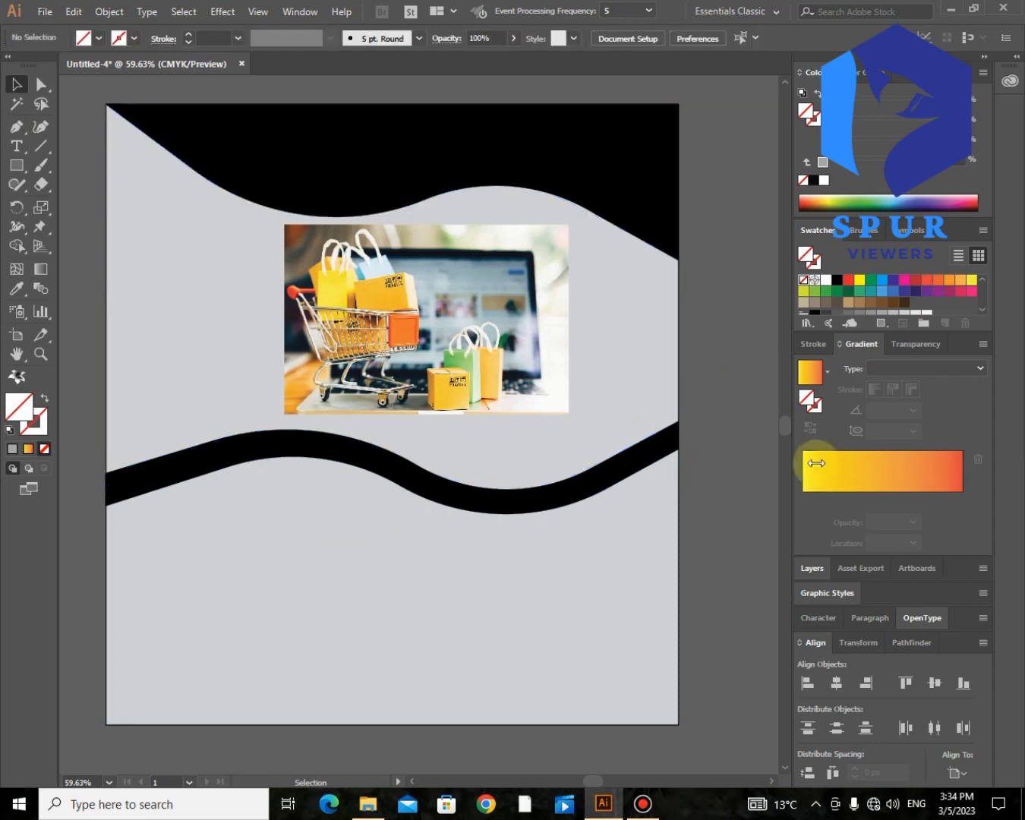
# Step: Select the photo inside the clip group in Layers and stretch it to cover the whole wave area
pyautogui.click(813, 568)
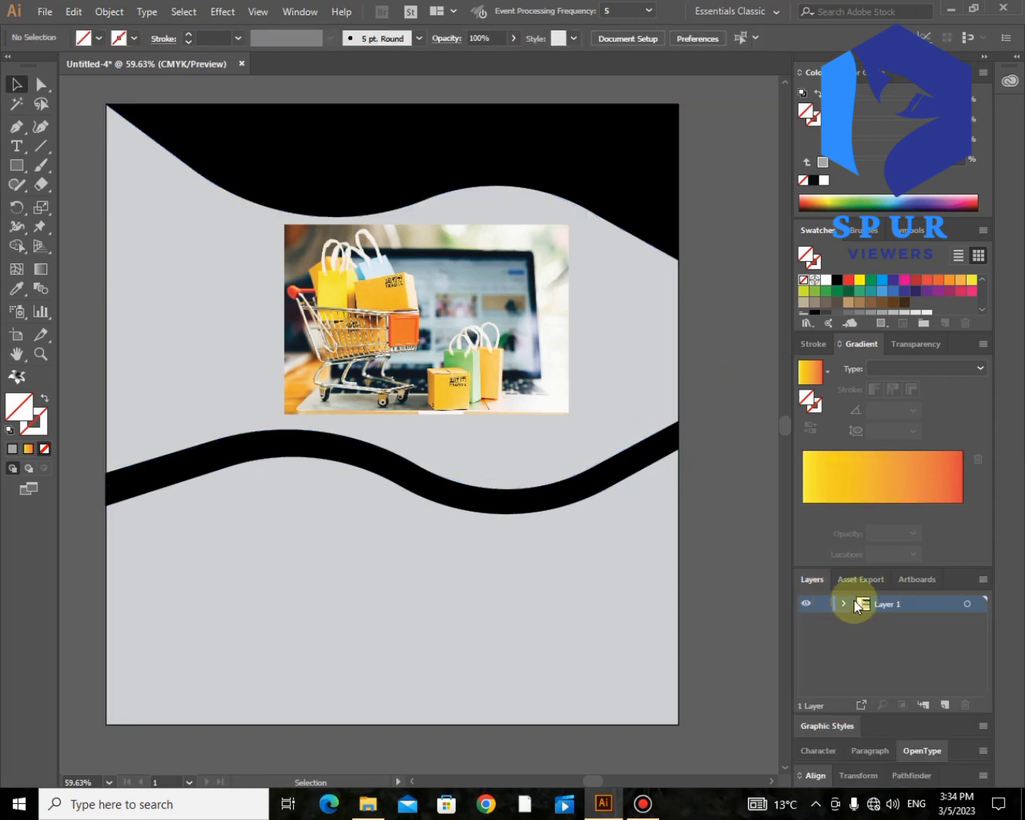
pyautogui.click(843, 603)
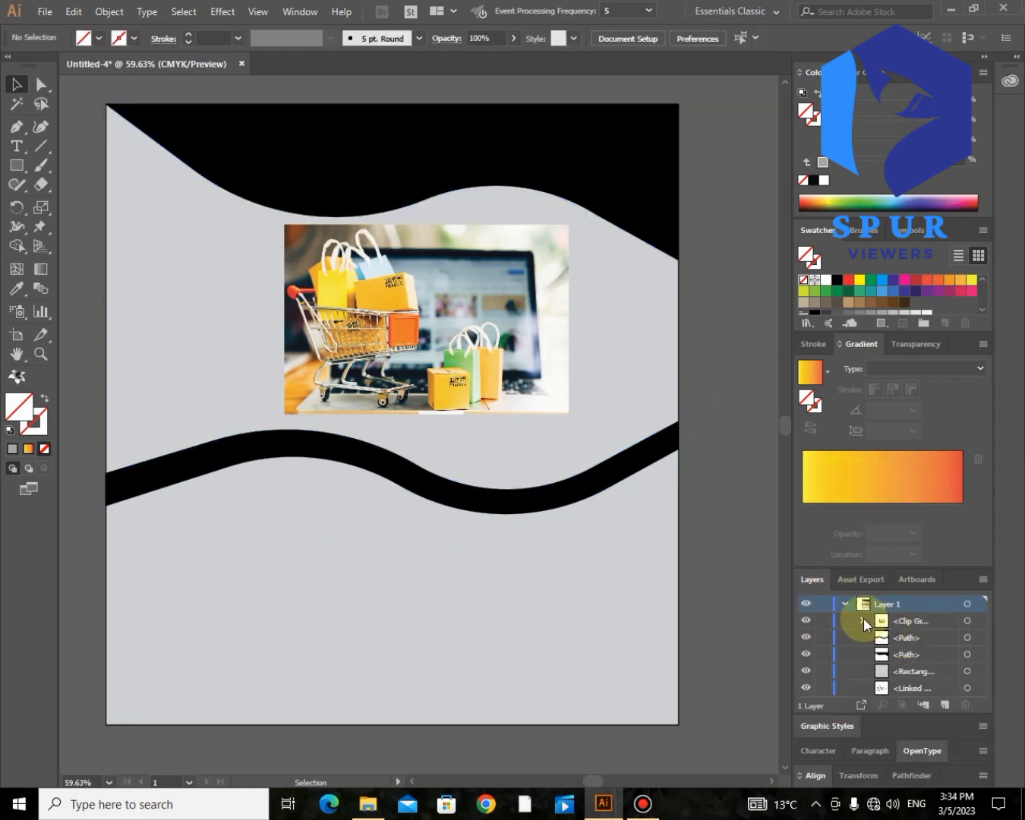
pyautogui.click(861, 620)
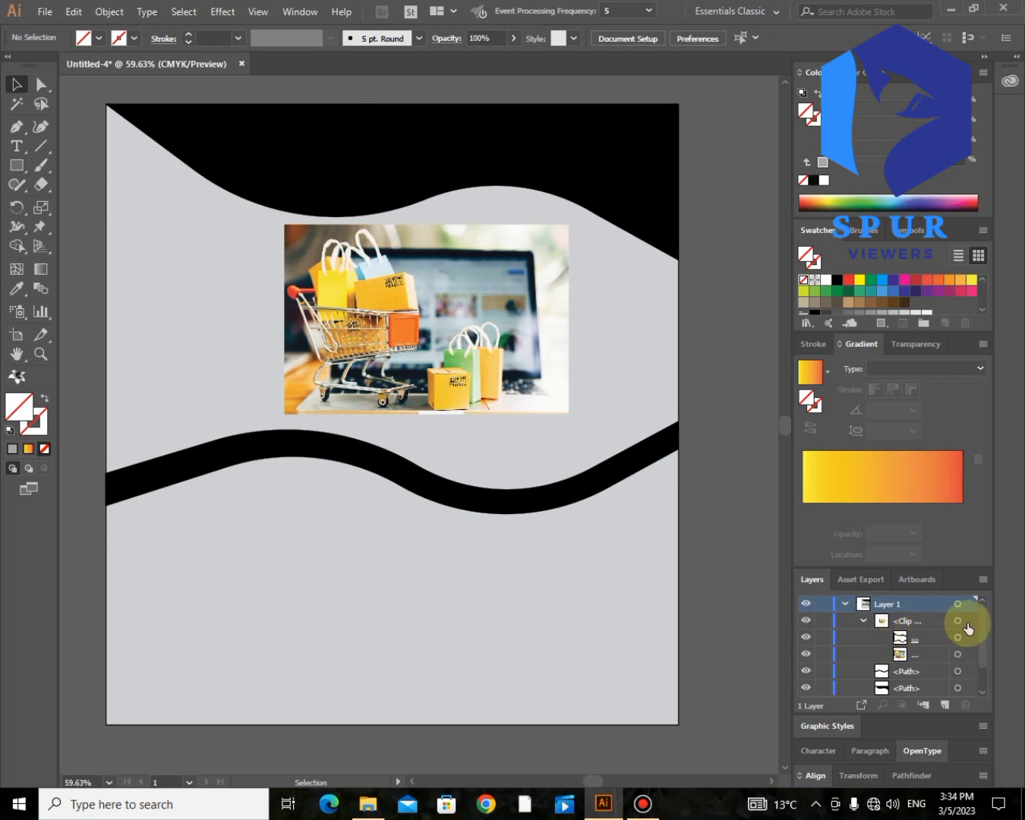
pyautogui.click(957, 659)
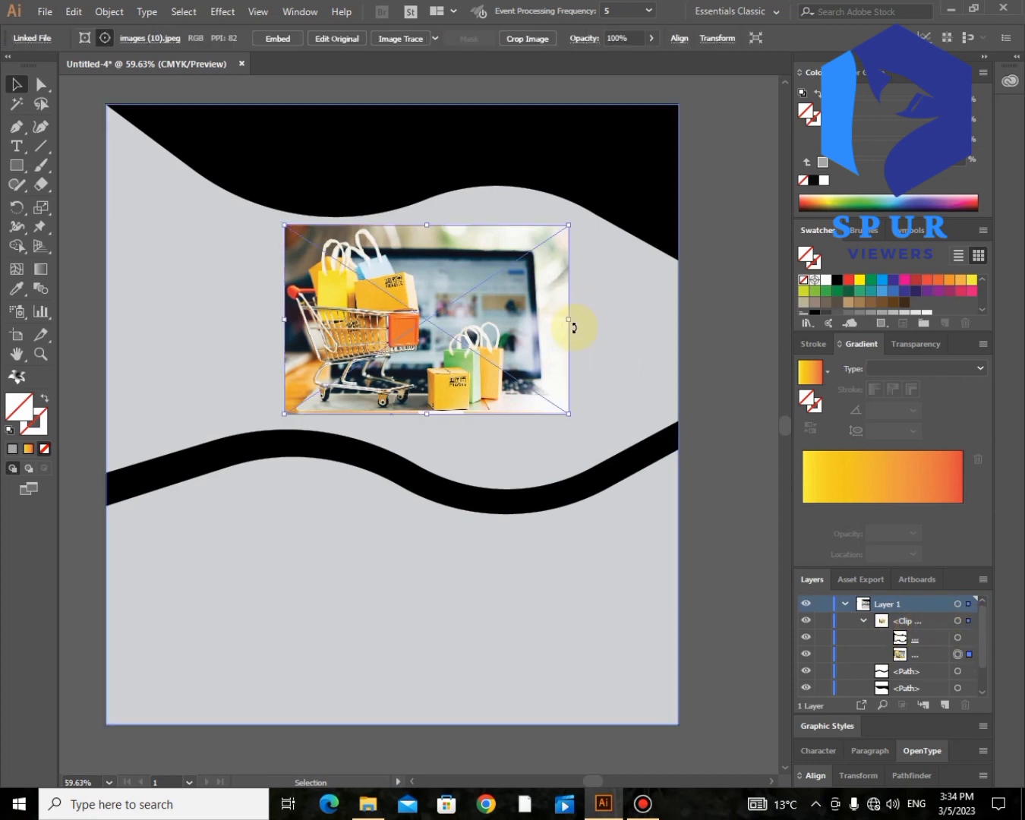
pyautogui.moveTo(570, 323); pyautogui.dragTo(678, 334)
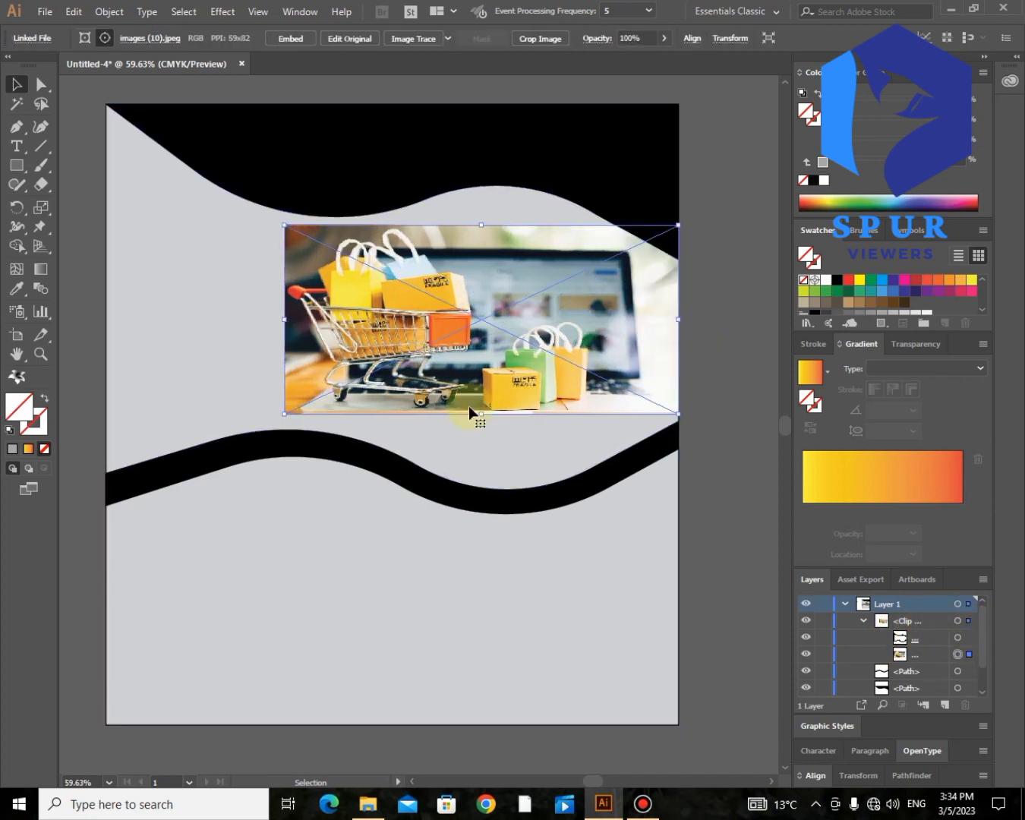
pyautogui.moveTo(481, 414); pyautogui.dragTo(481, 501)
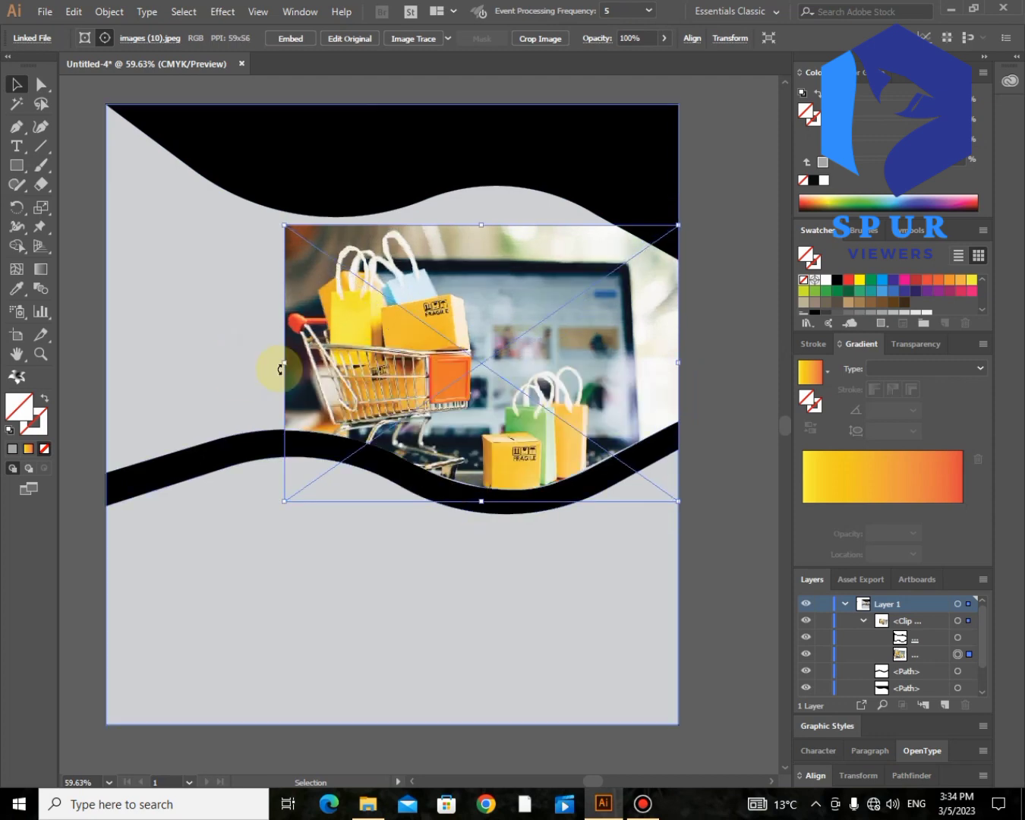
pyautogui.moveTo(281, 366); pyautogui.dragTo(102, 363)
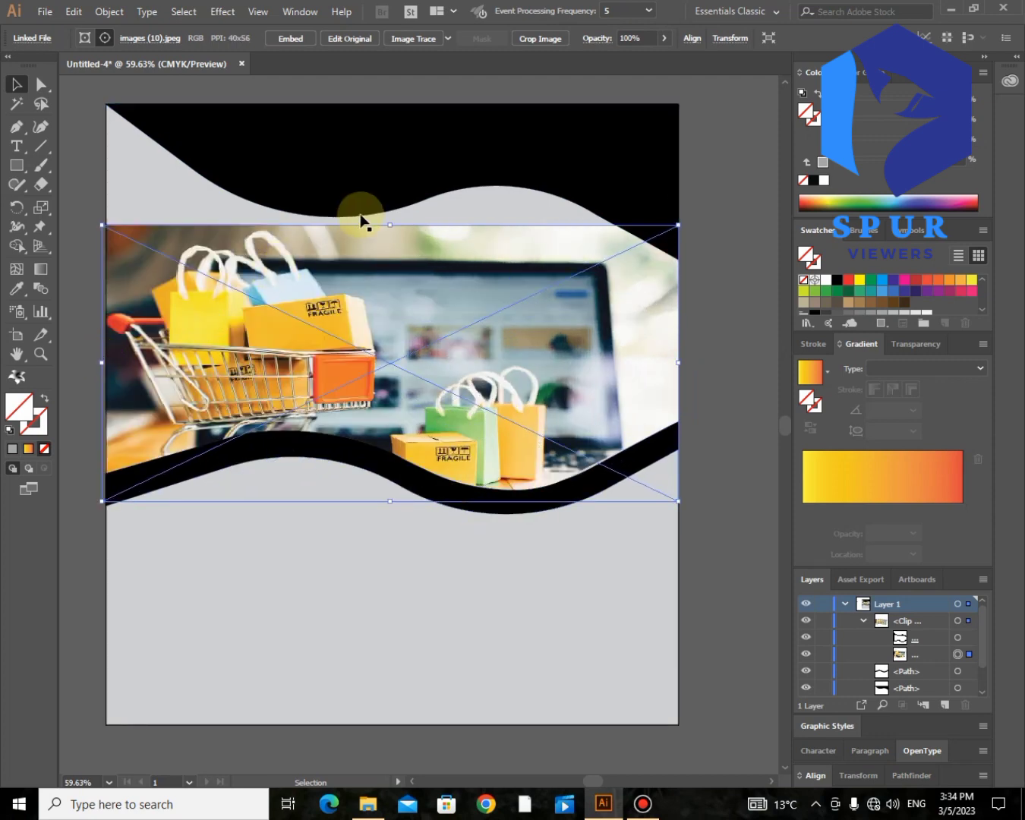
pyautogui.moveTo(389, 225); pyautogui.dragTo(381, 98)
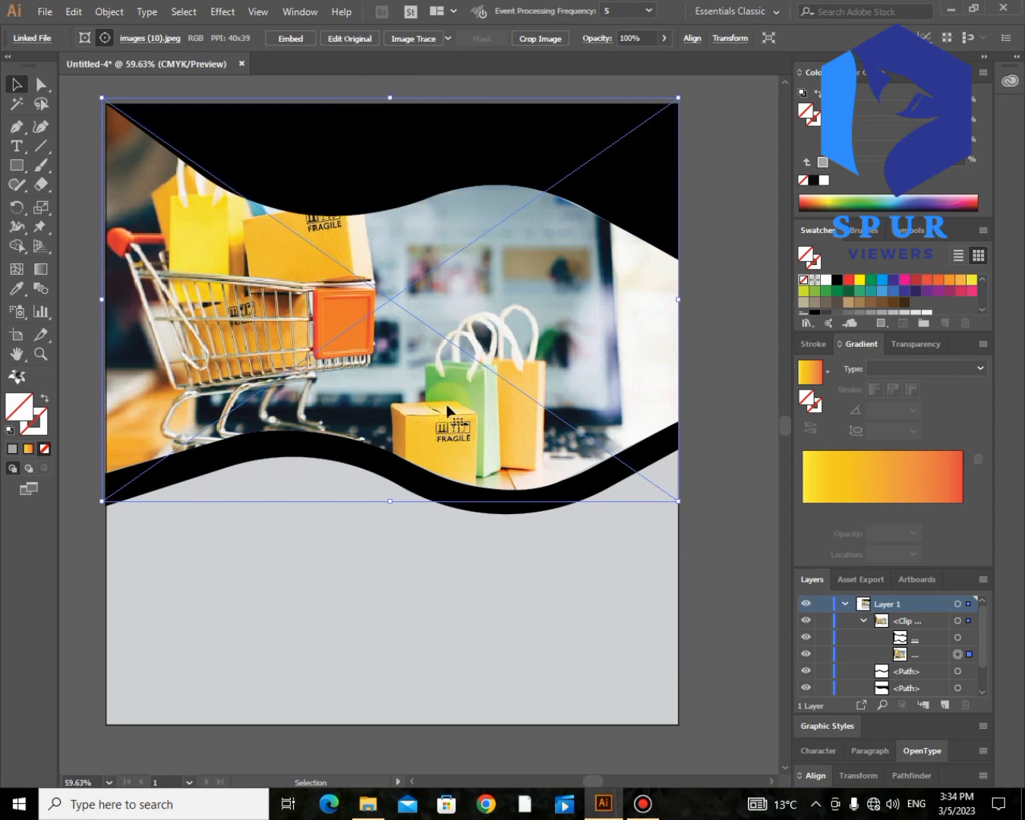
pyautogui.click(715, 276)
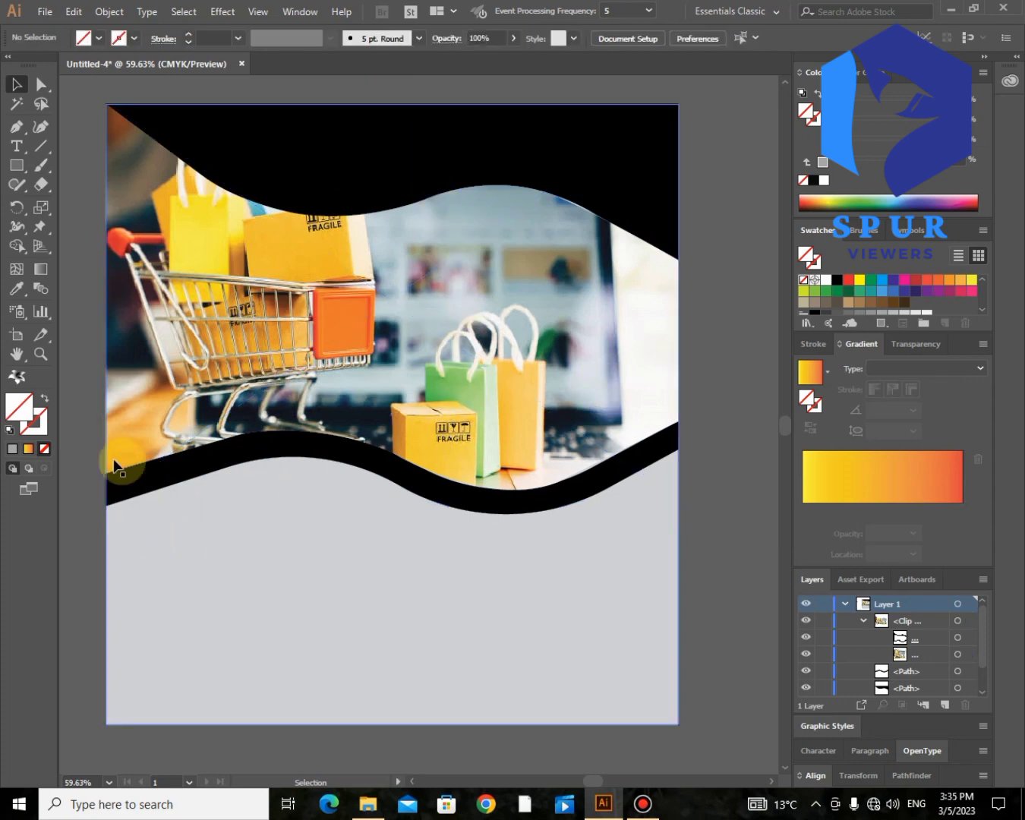
pyautogui.hscroll(-5, 68, 460)
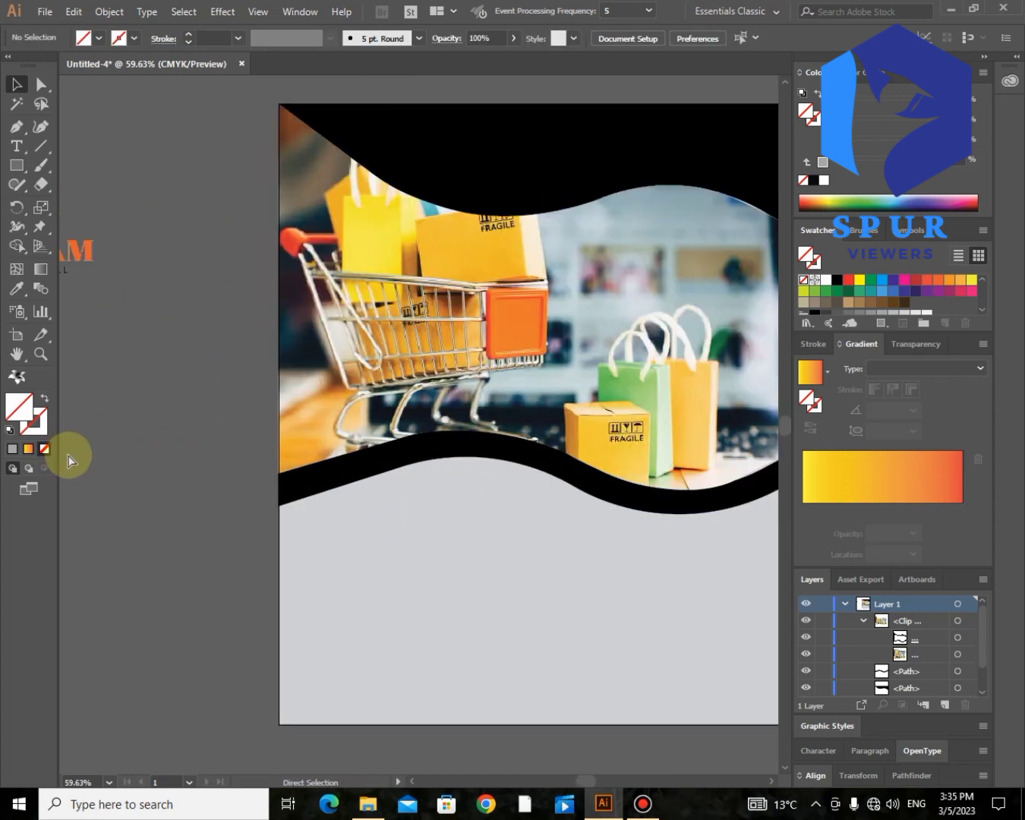
# Step: Select the clipped photo group and undo the last change
pyautogui.click(593, 293)
pyautogui.hscroll(5, 598, 298)
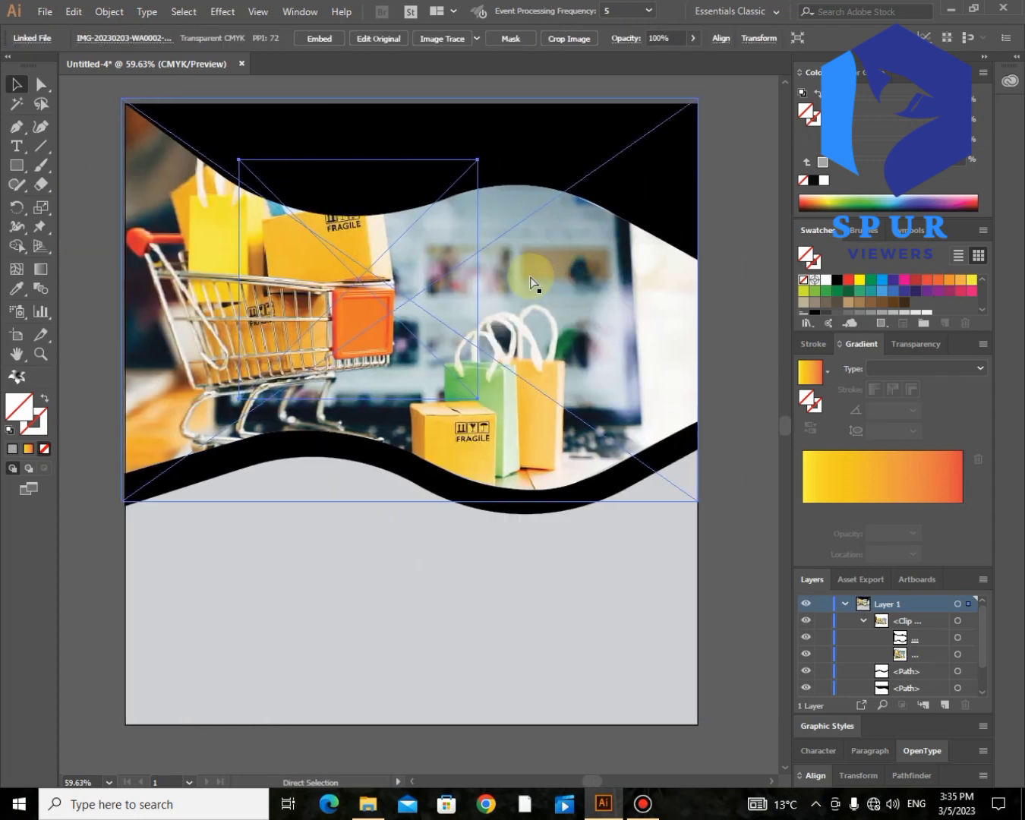
pyautogui.click(388, 228)
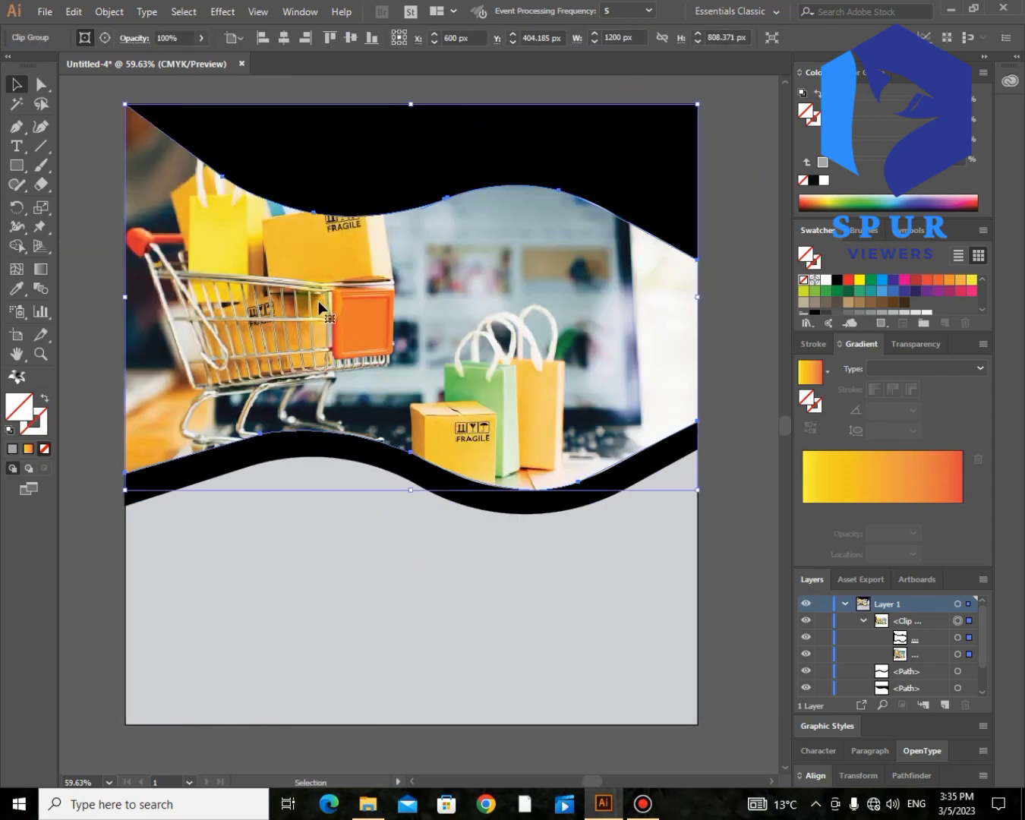
pyautogui.hotkey('ctrl', 'z')
pyautogui.scroll(3, 320, 306)
pyautogui.hscroll(4, 323, 306)
pyautogui.hscroll(-8, 311, 304)
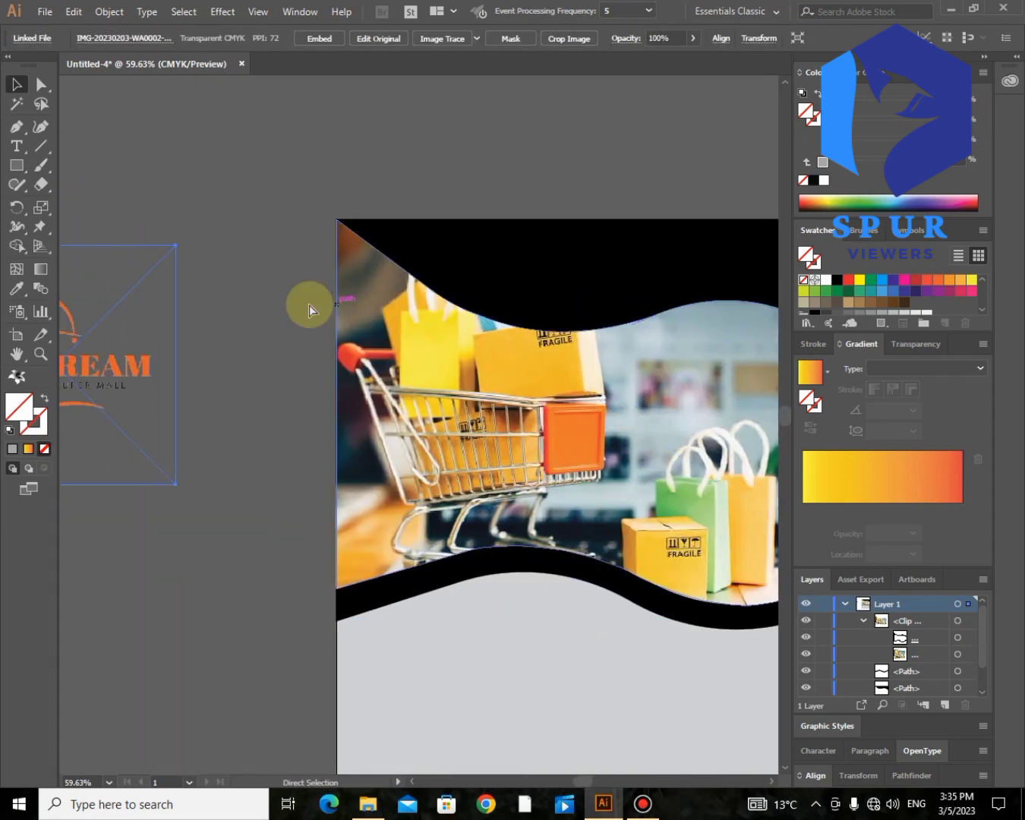
pyautogui.hscroll(-1, 310, 304)
pyautogui.hscroll(11, 578, 318)
pyautogui.scroll(-2, 578, 319)
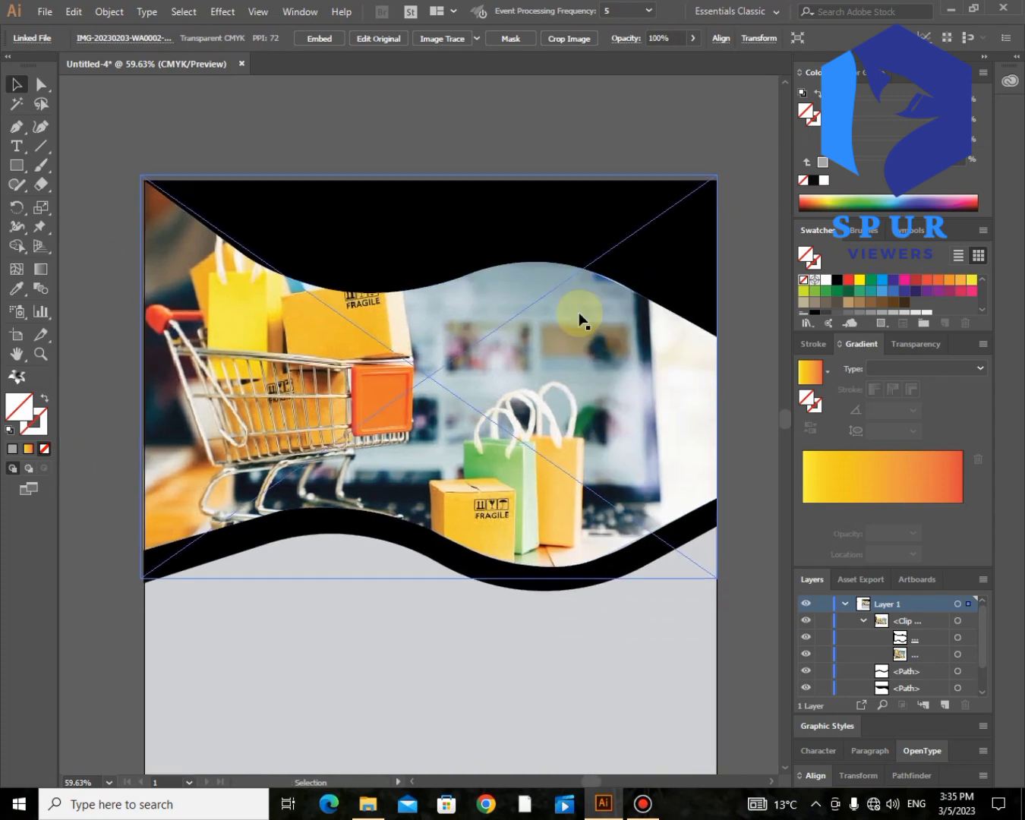
pyautogui.scroll(-2, 581, 322)
pyautogui.hscroll(-6, 584, 326)
# Step: Drag the DREAM logo onto the poster's top area
pyautogui.moveTo(83, 249); pyautogui.dragTo(772, 198)
pyautogui.hscroll(3, 772, 197)
pyautogui.scroll(4, 441, 258)
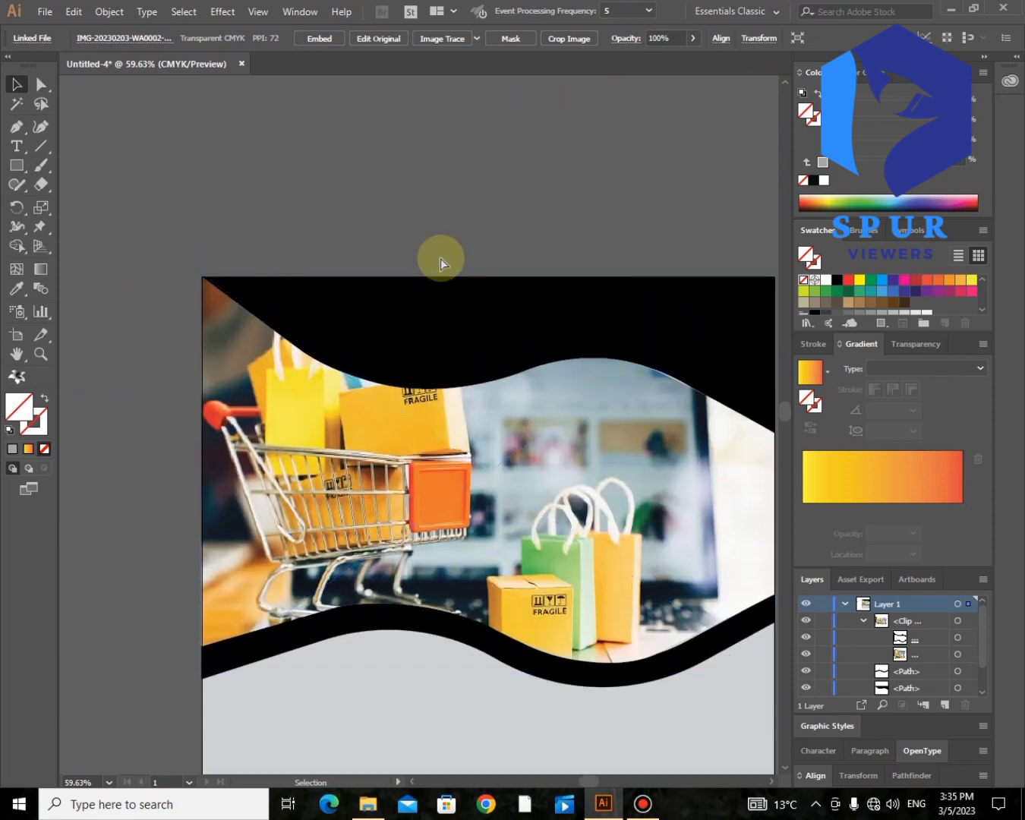
pyautogui.hscroll(-5, 440, 258)
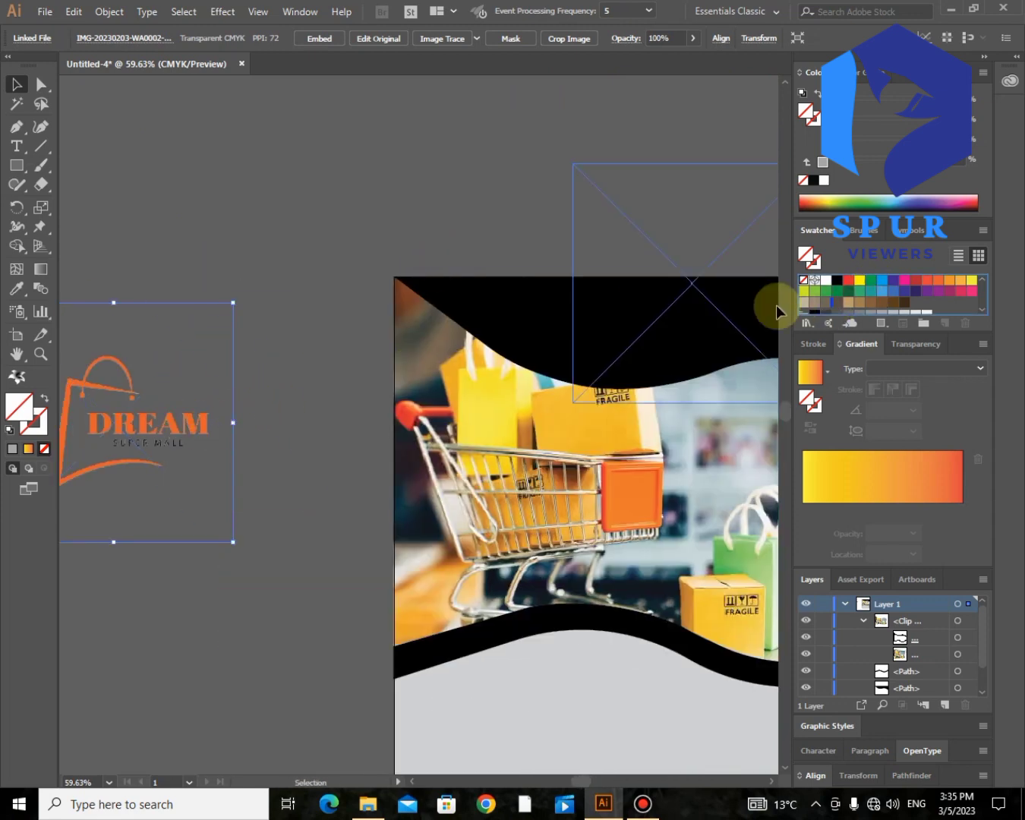
pyautogui.moveTo(776, 305); pyautogui.dragTo(693, 358)
pyautogui.hscroll(7, 691, 346)
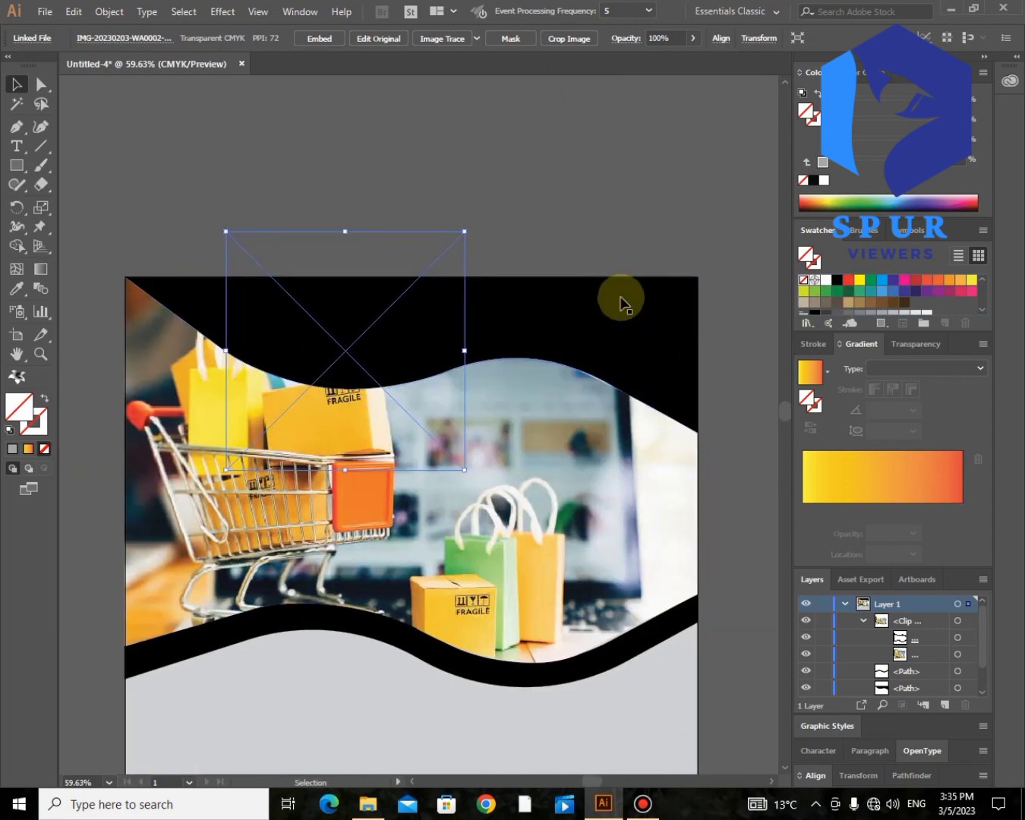
# Step: Bring the DREAM logo to the front, shrink it, and move it above the top-right corner
pyautogui.rightClick(389, 349)
pyautogui.moveTo(531, 483)
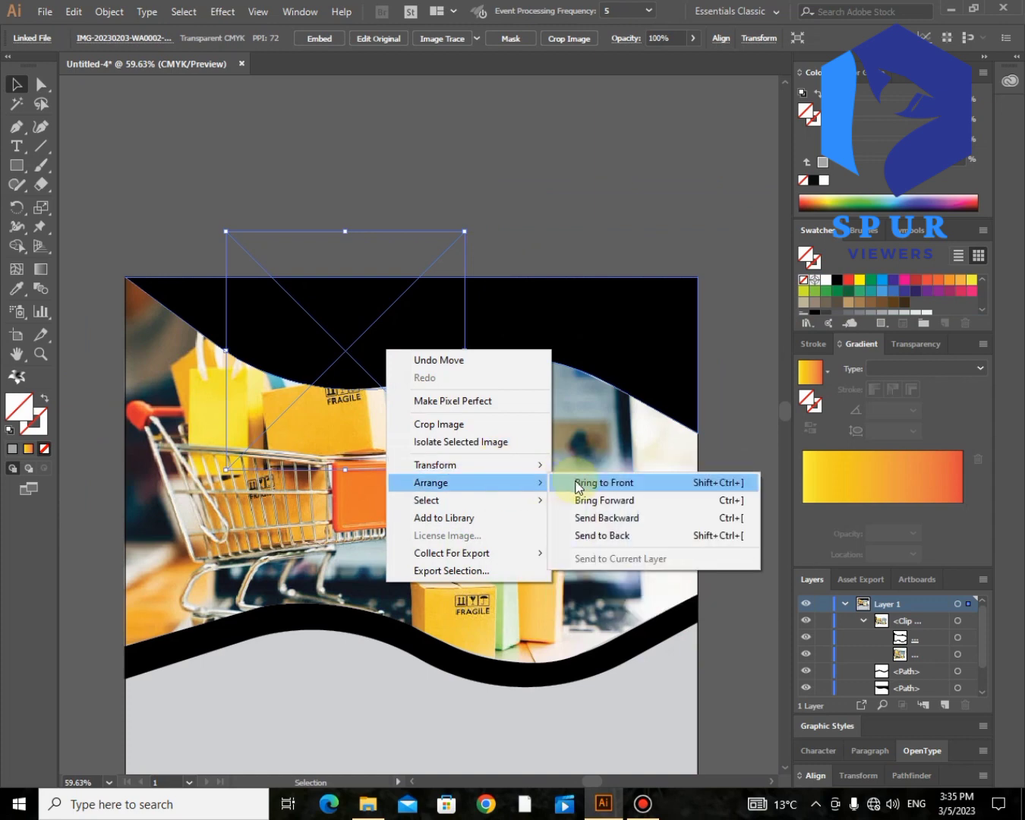
pyautogui.click(578, 483)
pyautogui.moveTo(423, 357); pyautogui.dragTo(483, 354)
pyautogui.moveTo(655, 357); pyautogui.dragTo(657, 358)
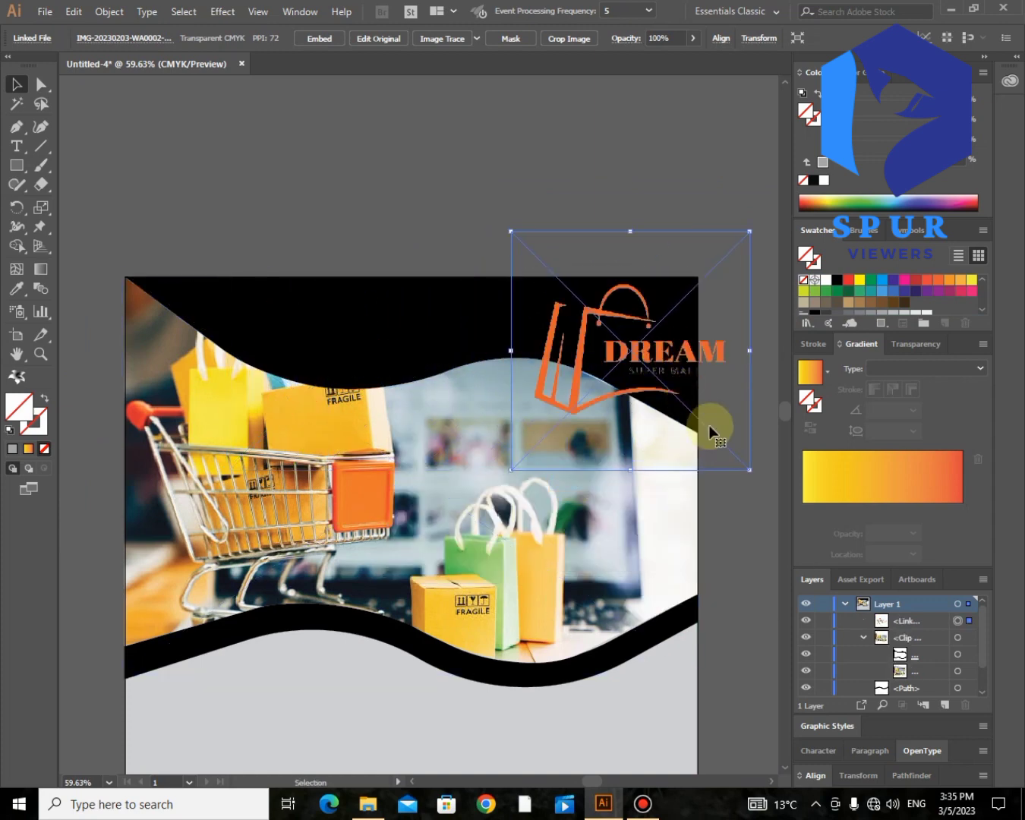
pyautogui.moveTo(750, 470); pyautogui.dragTo(665, 404)
pyautogui.press('Up')
pyautogui.press('Up')
pyautogui.press('Up')
pyautogui.press('Up')
pyautogui.press('Up')
pyautogui.press('Up')
pyautogui.press('Up')
pyautogui.press('Up')
pyautogui.press('Up')
pyautogui.press('Up')
pyautogui.press('Up')
pyautogui.press('Up')
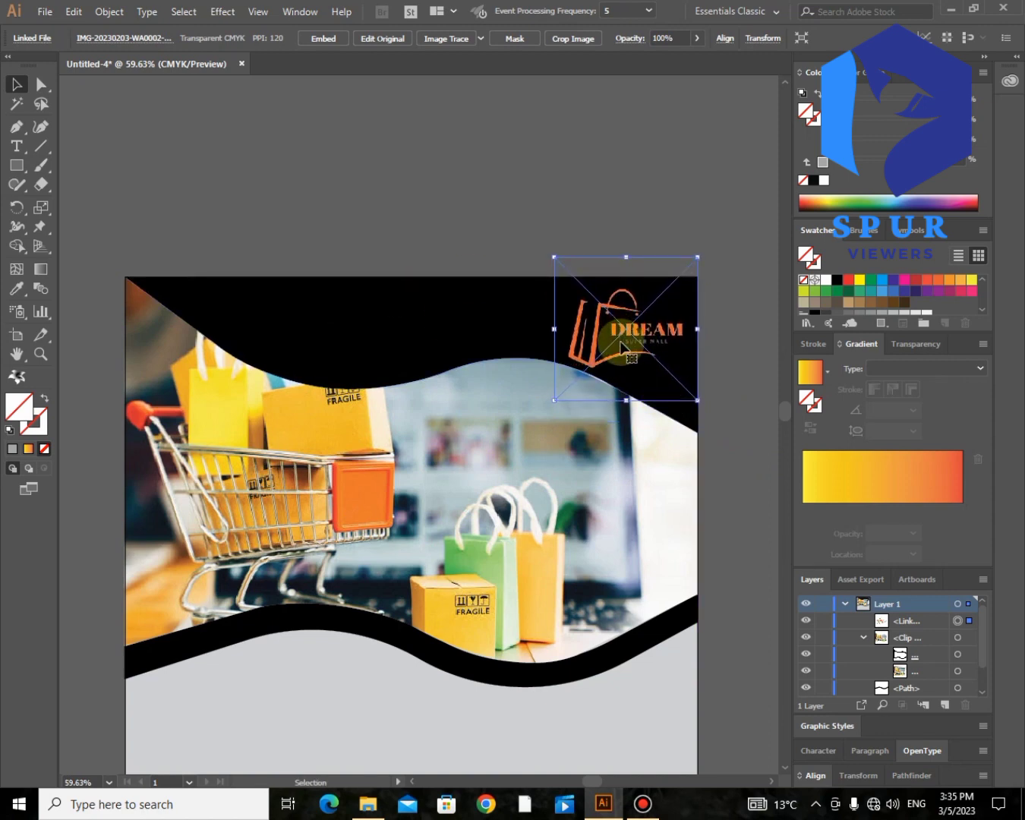
pyautogui.moveTo(621, 328); pyautogui.dragTo(632, 180)
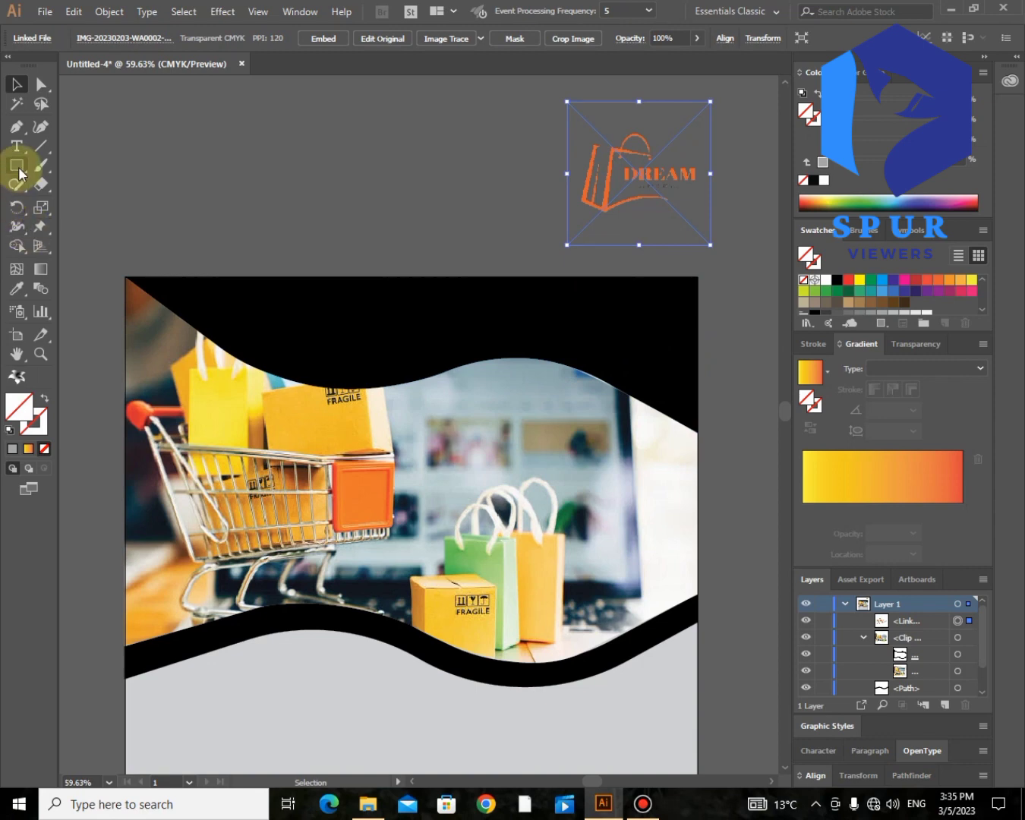
# Step: Draw an oval on the left of the top black banner, bring it to front and fill it white
pyautogui.moveTo(16, 165); pyautogui.dragTo(51, 202)
pyautogui.moveTo(513, 278); pyautogui.dragTo(682, 367)
pyautogui.moveTo(598, 325); pyautogui.dragTo(328, 333)
pyautogui.hotkey('ctrl', 'z')
pyautogui.rightClick(328, 332)
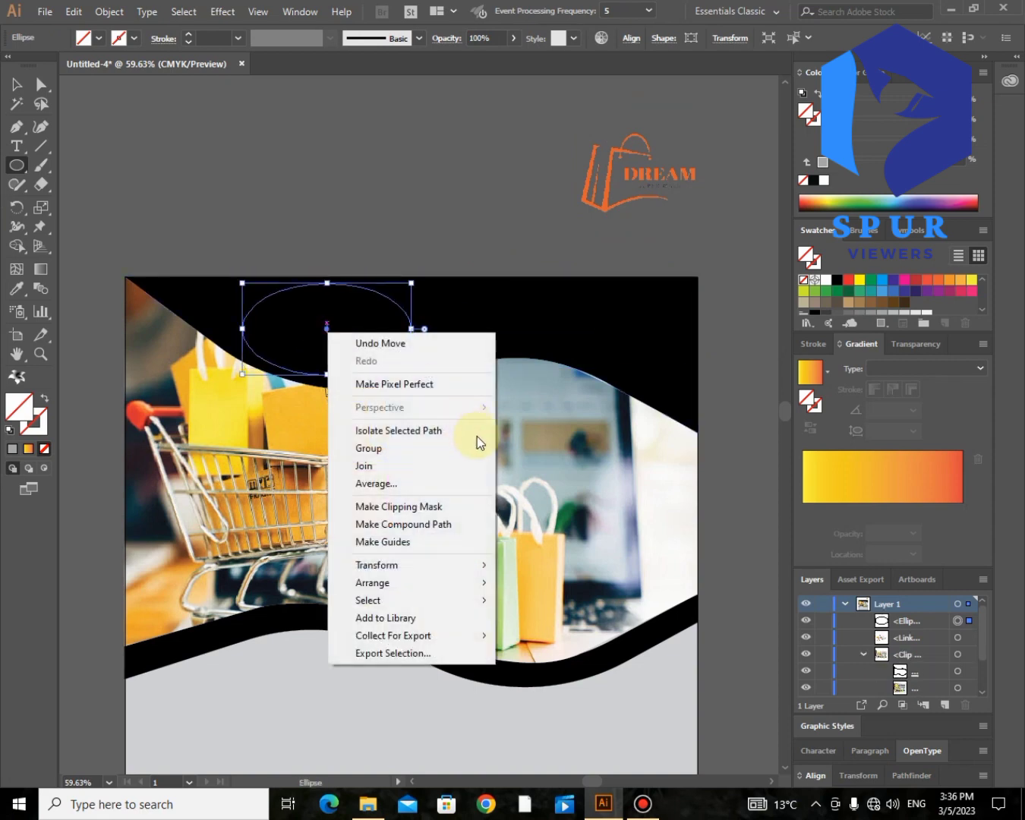
pyautogui.moveTo(438, 571)
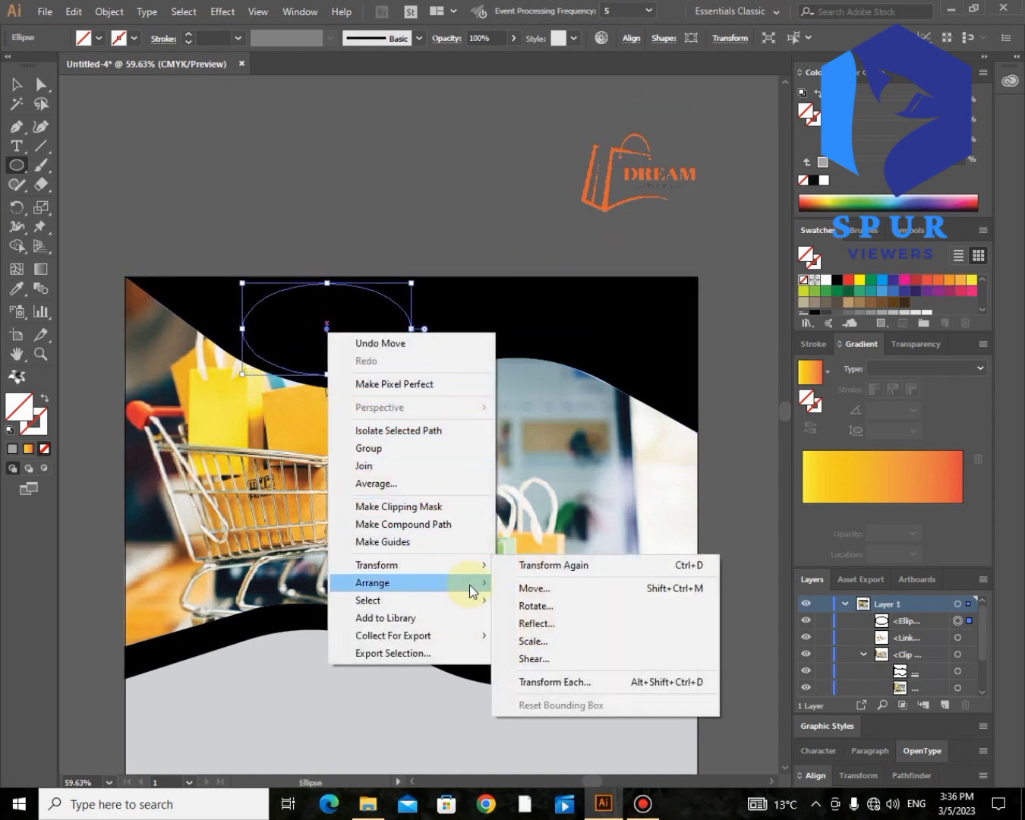
pyautogui.moveTo(471, 582)
pyautogui.click(519, 583)
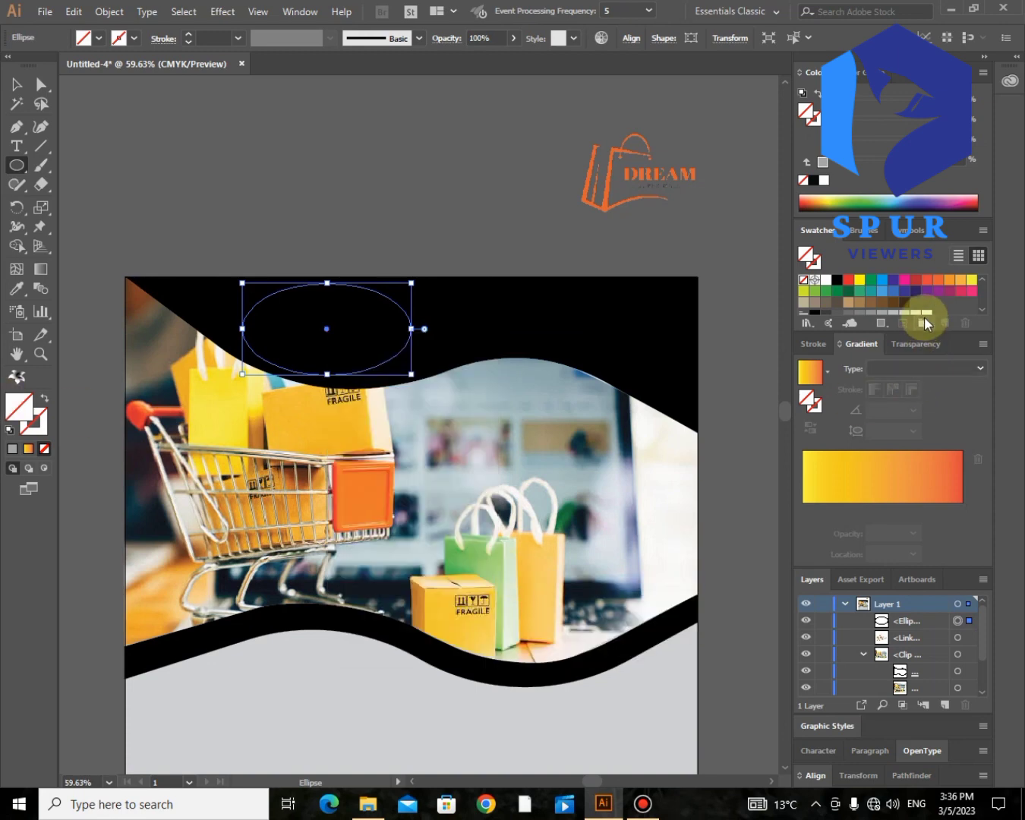
pyautogui.click(826, 281)
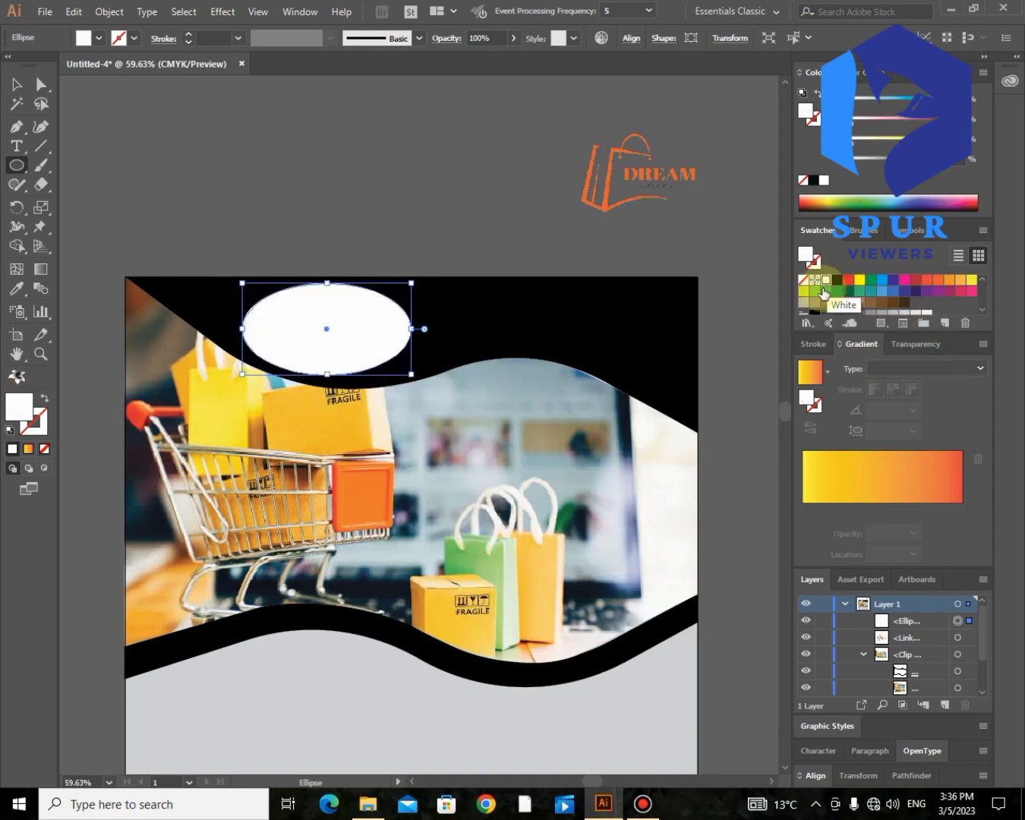
# Step: Move the DREAM logo onto the white oval, bring it above the oval, and enlarge it
pyautogui.click(41, 84)
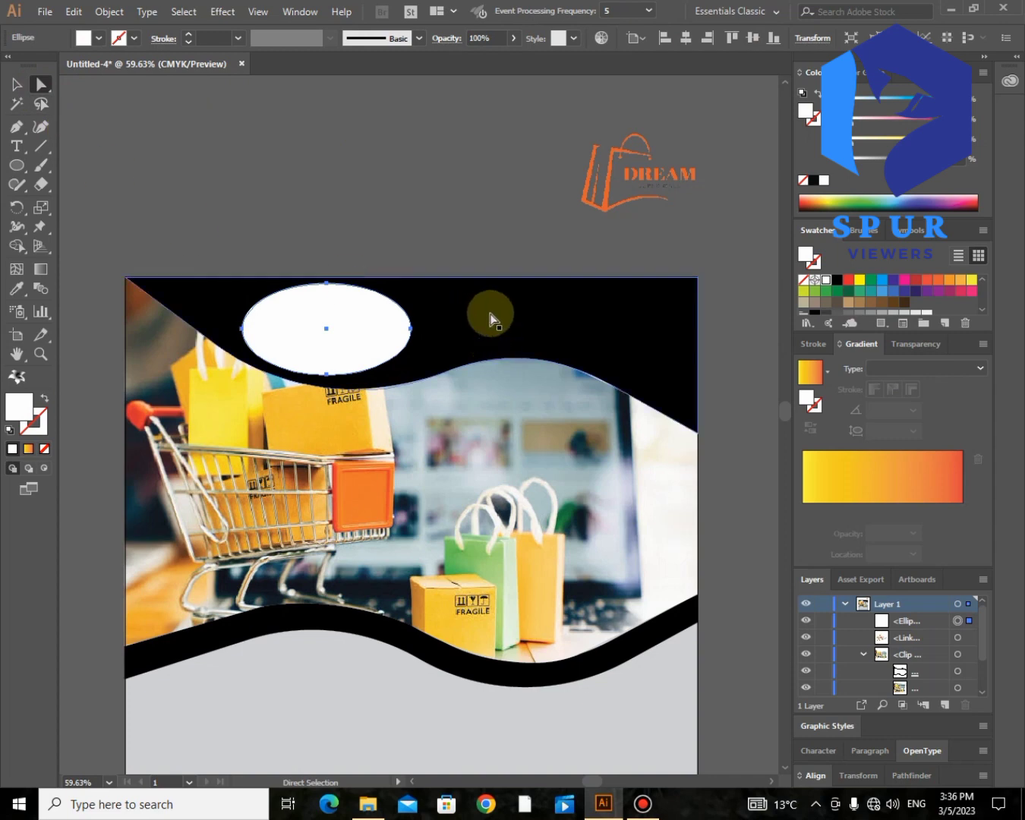
pyautogui.moveTo(591, 198); pyautogui.dragTo(277, 341)
pyautogui.rightClick(278, 342)
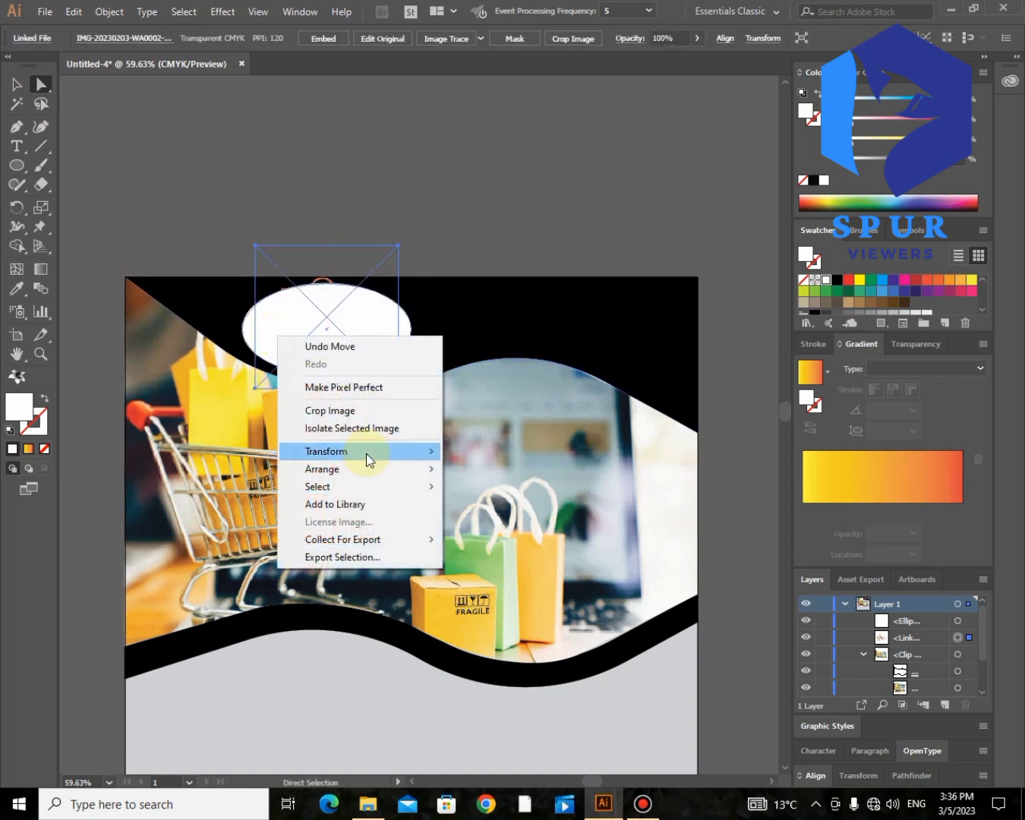
pyautogui.moveTo(368, 469)
pyautogui.click(495, 468)
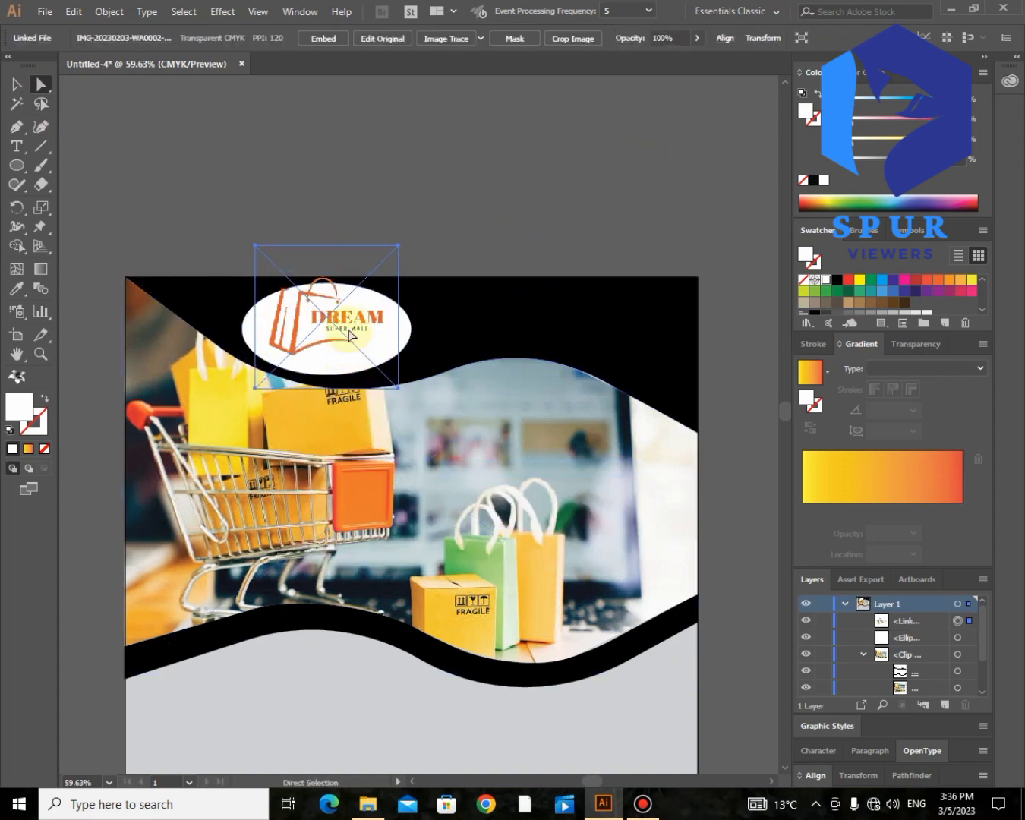
pyautogui.moveTo(340, 320); pyautogui.dragTo(343, 332)
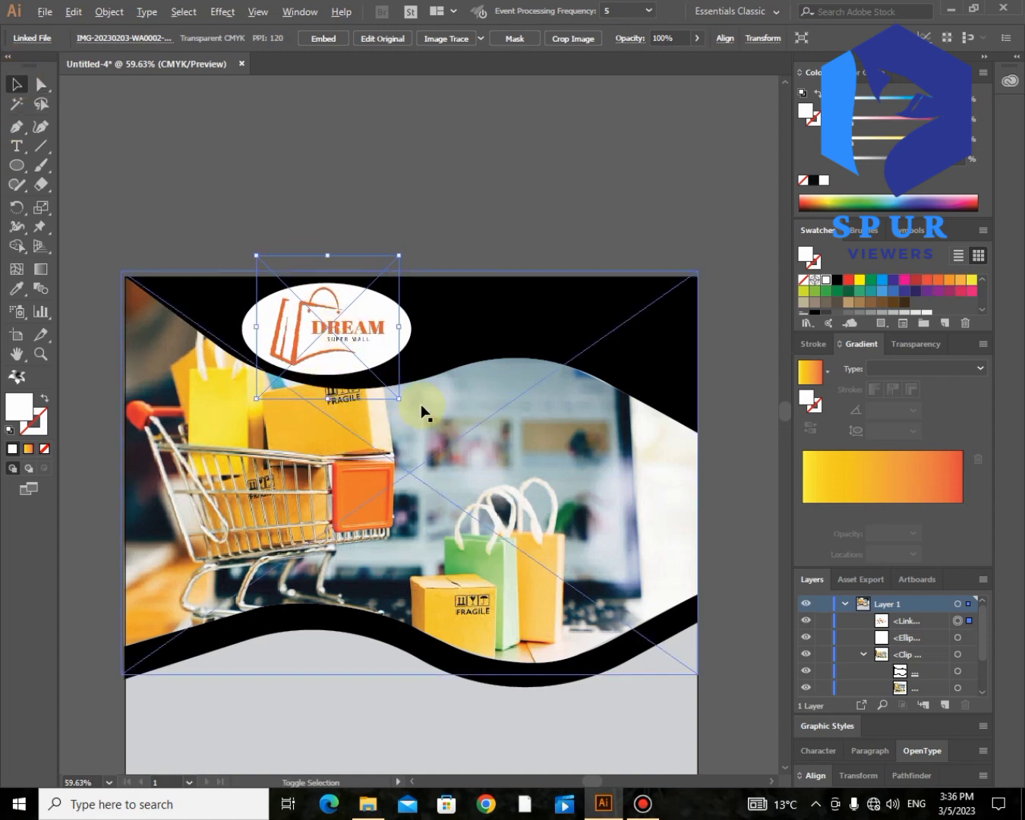
pyautogui.moveTo(400, 397); pyautogui.dragTo(407, 407)
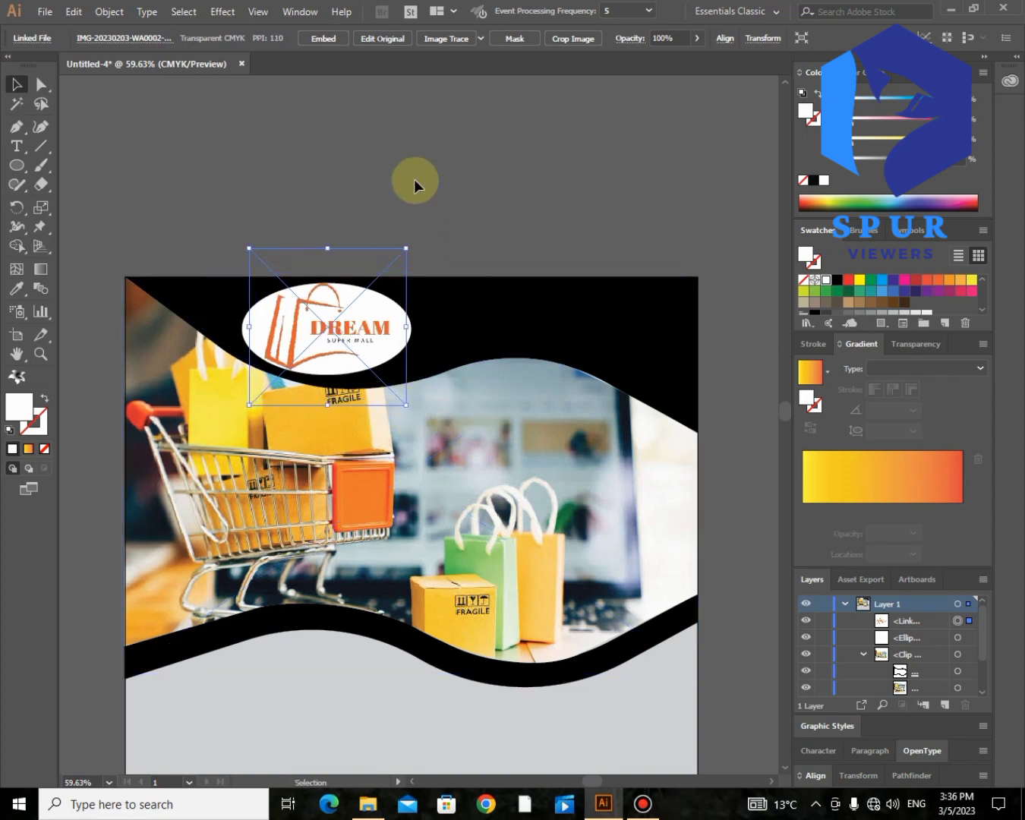
pyautogui.click(414, 179)
pyautogui.scroll(-1, 582, 311)
pyautogui.scroll(-5, 582, 311)
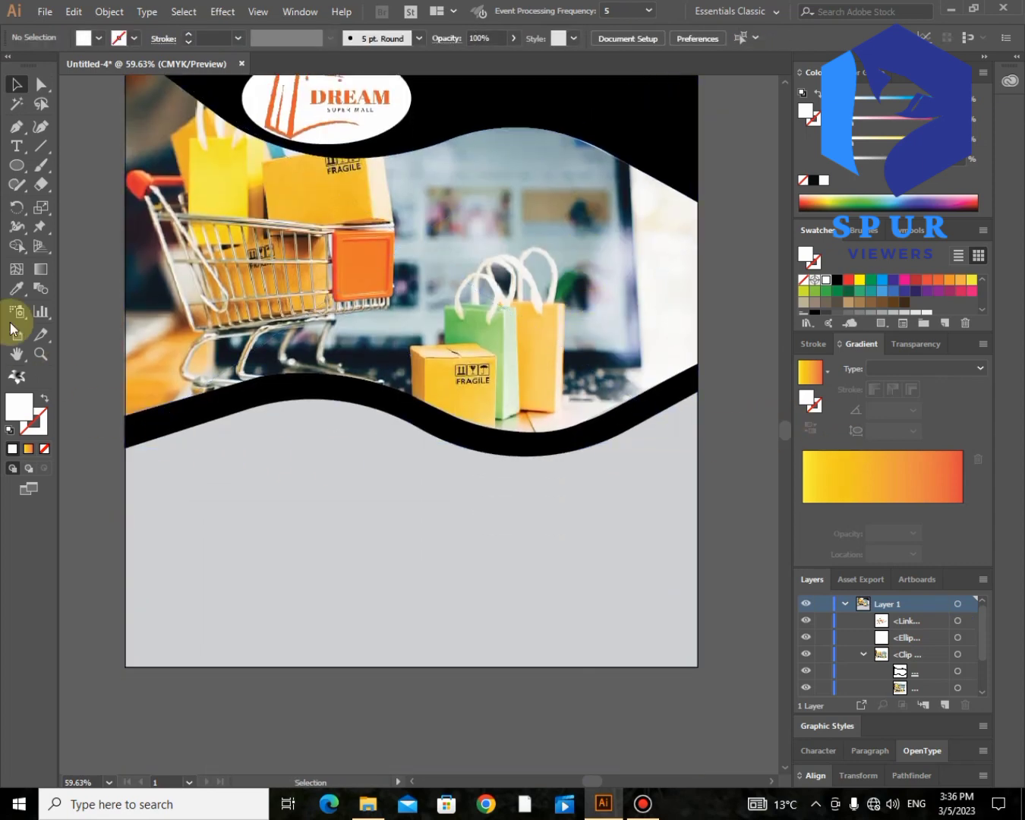
# Step: Type WE ARE below the bottom banner, duplicate it into stacked lines, and retype one as HIRING
pyautogui.click(17, 146)
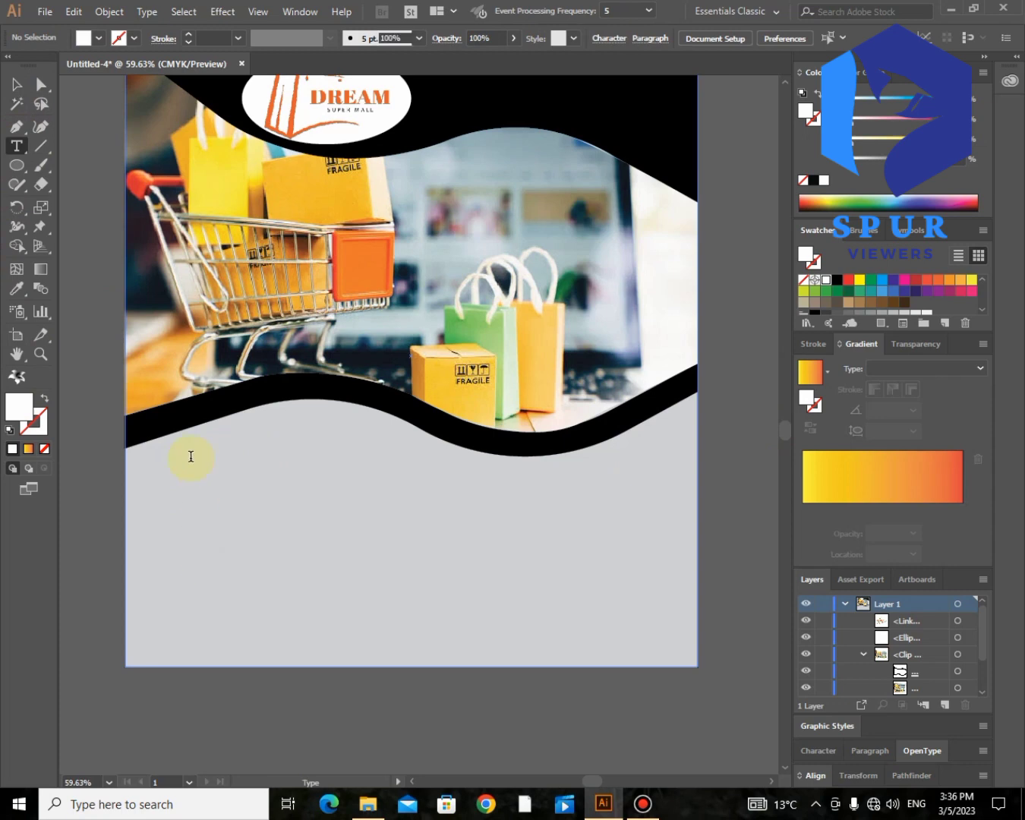
pyautogui.click(191, 457)
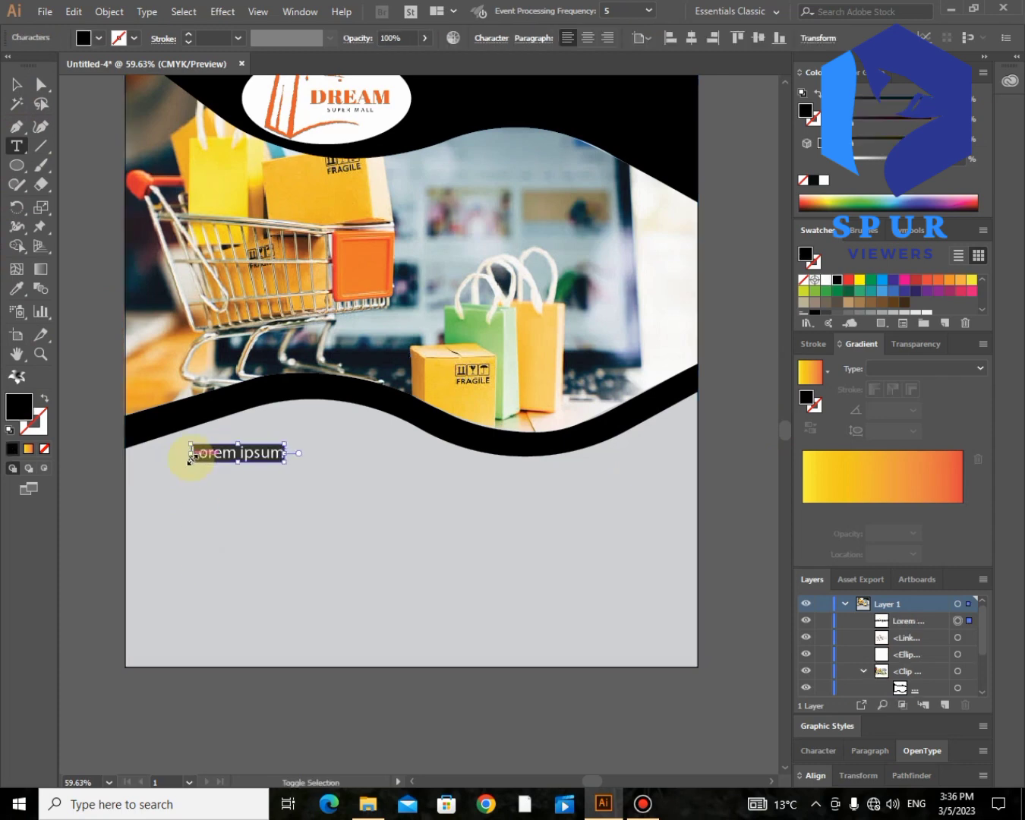
pyautogui.write('WE ARE')
pyautogui.click(17, 84)
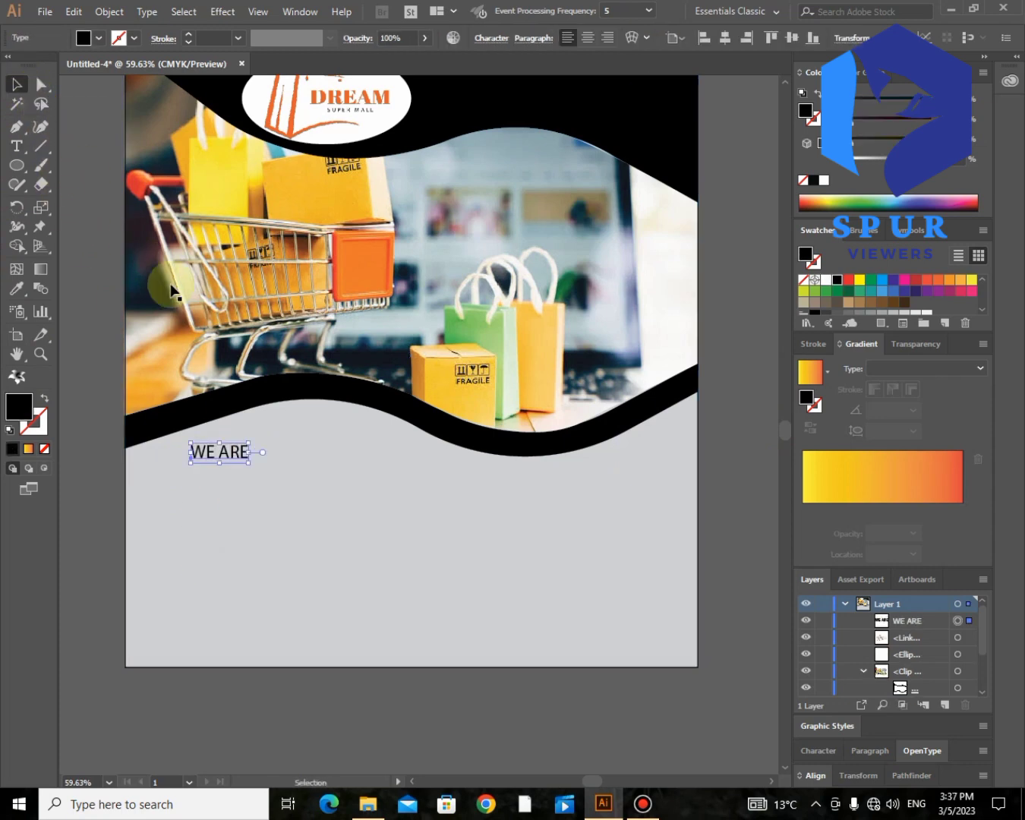
pyautogui.click(227, 532)
pyautogui.click(226, 460)
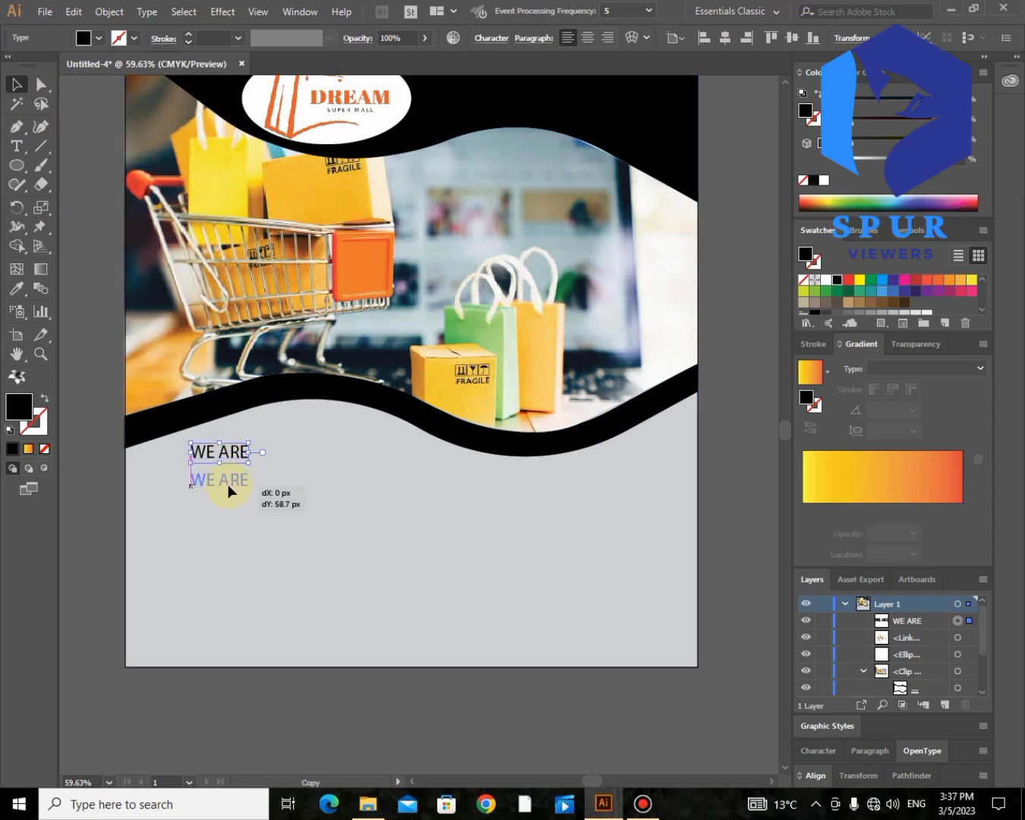
pyautogui.moveTo(227, 491); pyautogui.dragTo(228, 490)
pyautogui.hotkey('ctrl', 'd')
pyautogui.hotkey('ctrl', 'd')
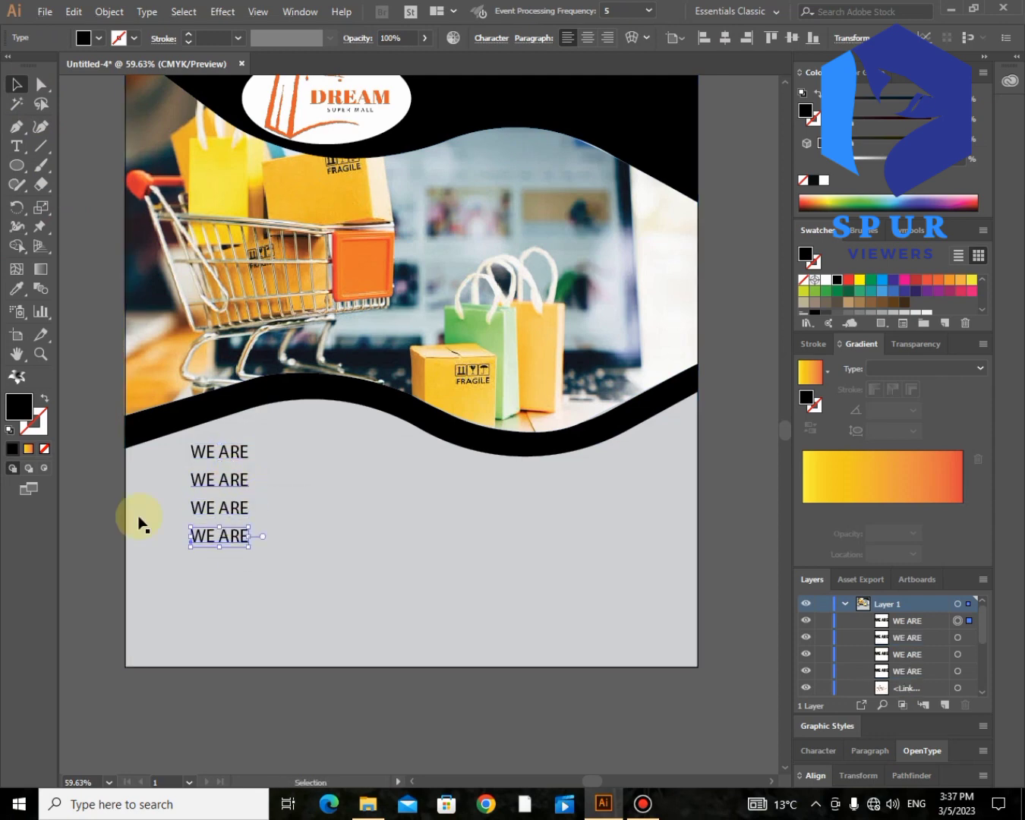
pyautogui.click(22, 149)
pyautogui.write('HIRING')
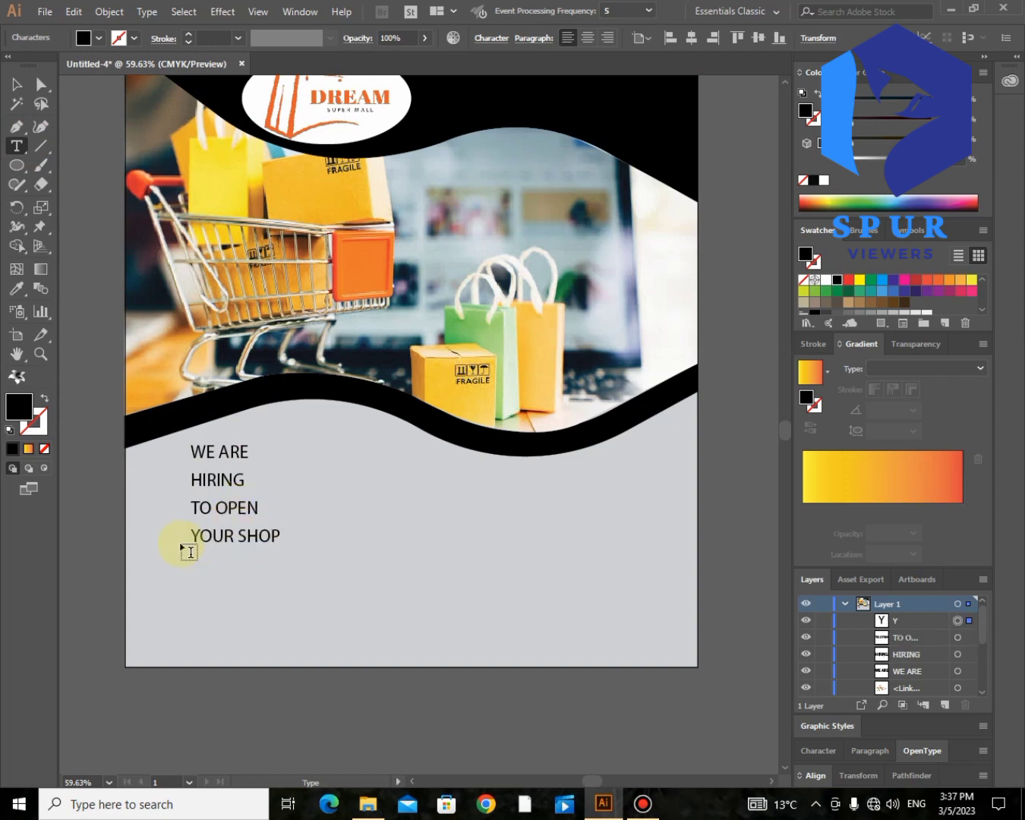
# Step: Duplicate the YOUR SHOP line below and retype the copy as IN DMS
pyautogui.click(16, 84)
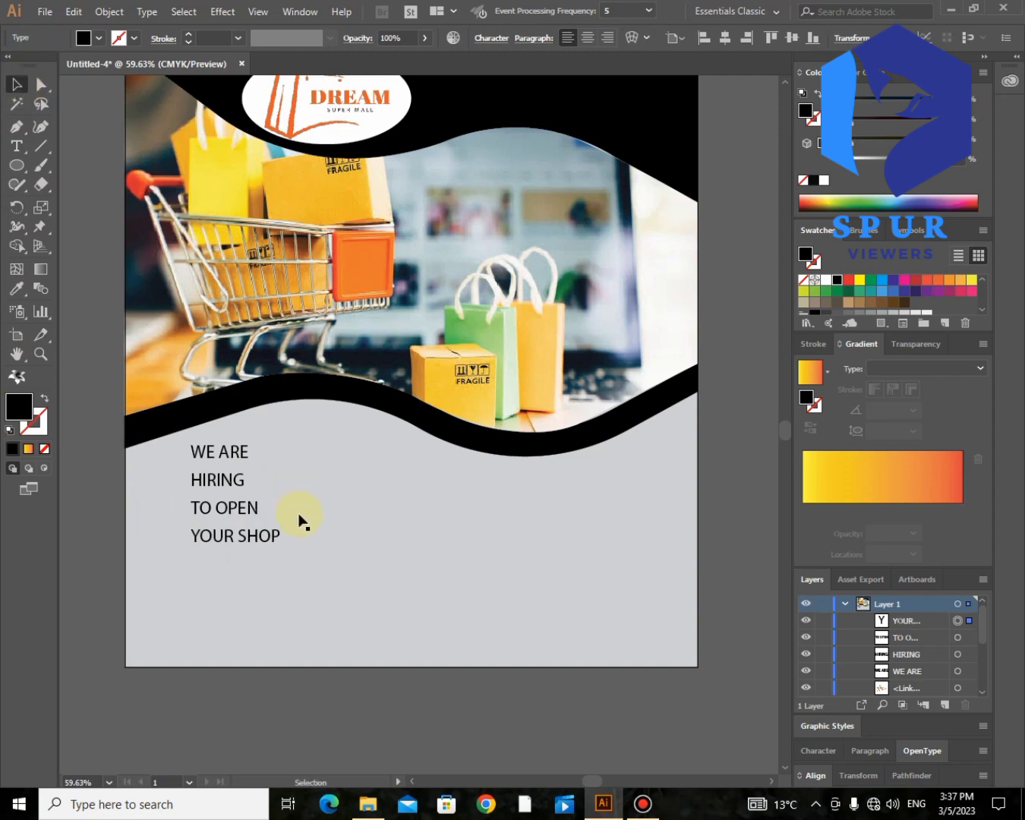
pyautogui.moveTo(227, 548); pyautogui.dragTo(243, 562)
pyautogui.click(16, 146)
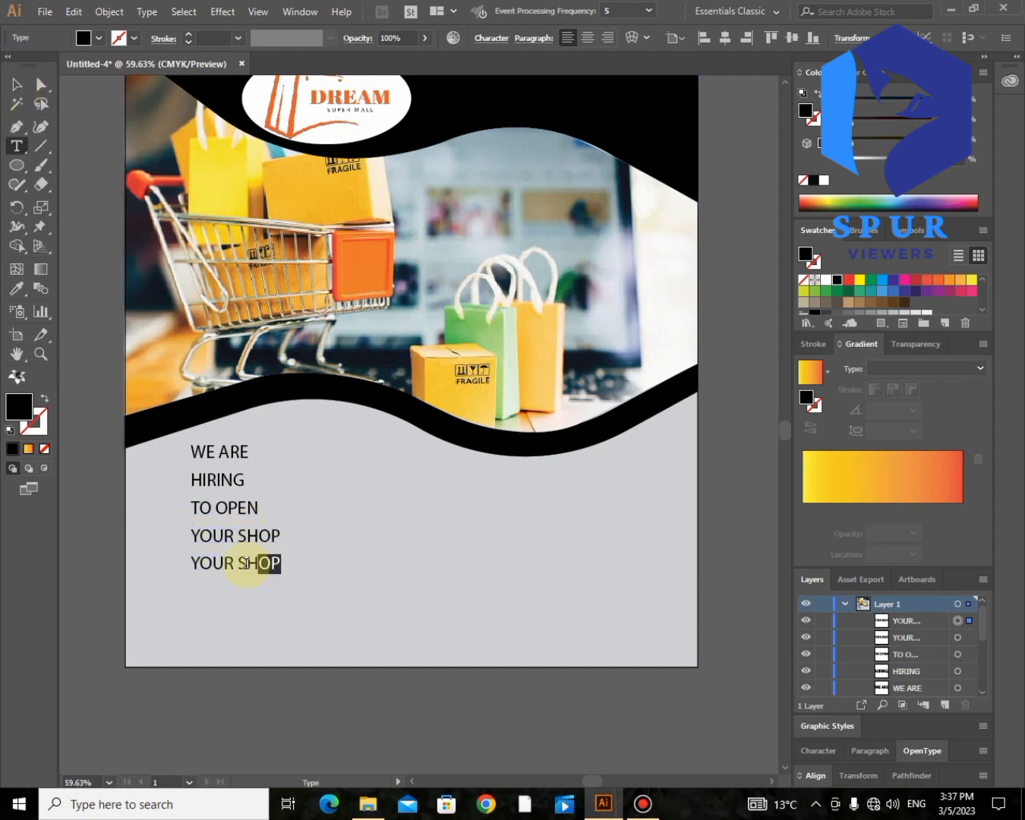
pyautogui.write('IN DMS')
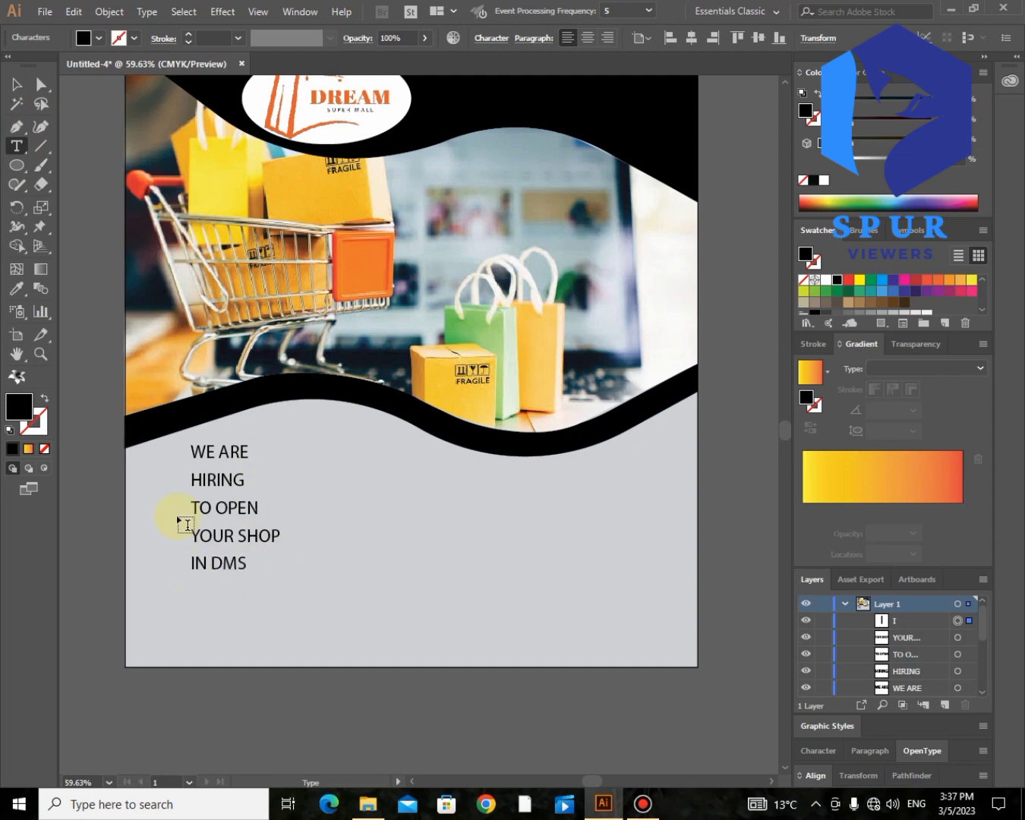
# Step: Select all five headline lines and increase their font size two steps
pyautogui.click(26, 93)
pyautogui.keyDown('shift'); pyautogui.click(225, 545); pyautogui.keyUp('shift')
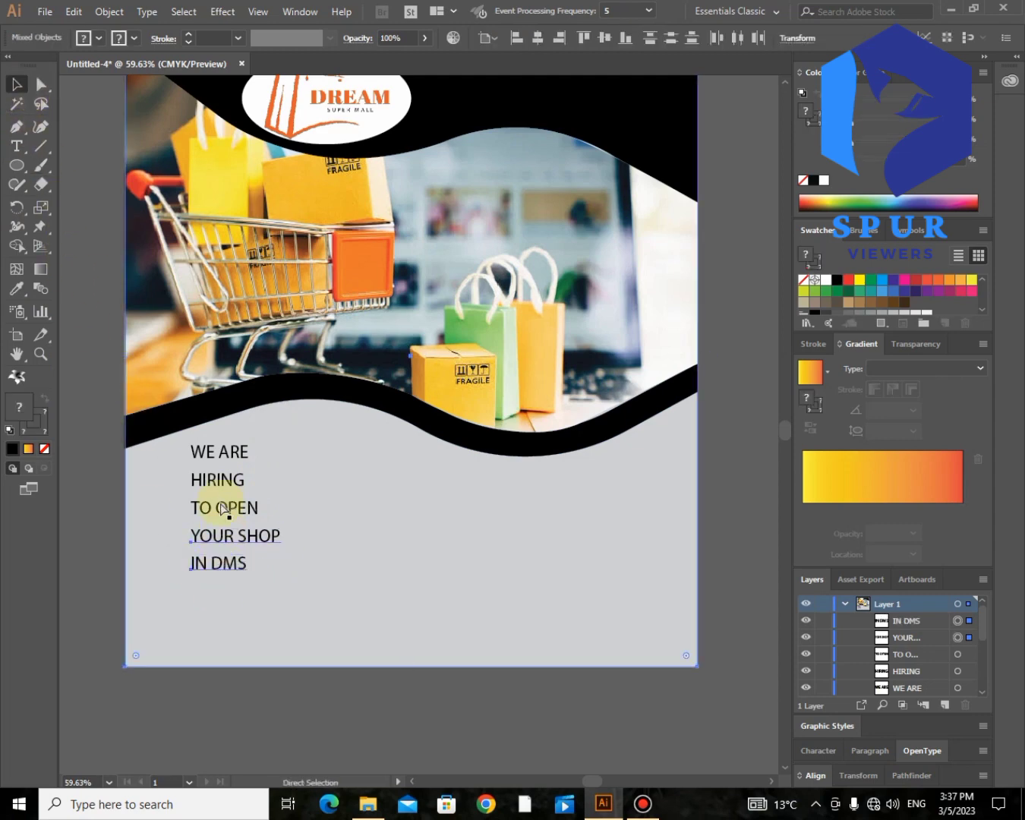
pyautogui.click(92, 590)
pyautogui.keyDown('shift'); pyautogui.click(234, 545); pyautogui.keyUp('shift')
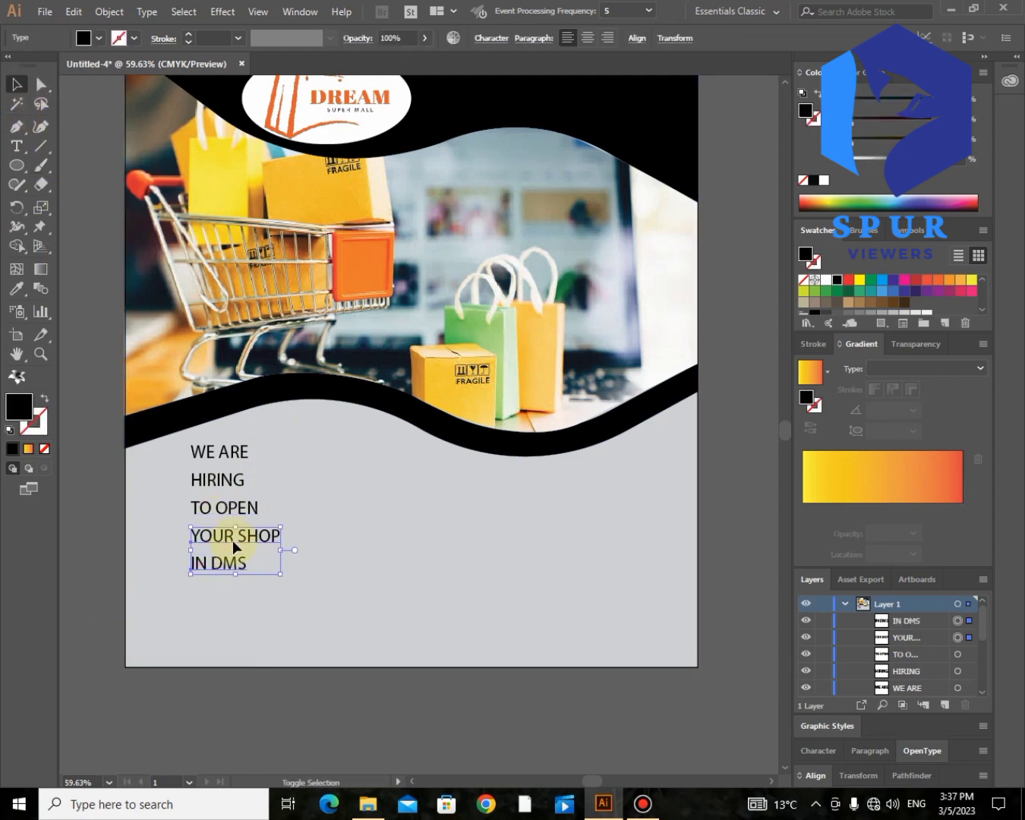
pyautogui.keyDown('shift'); pyautogui.click(233, 507); pyautogui.keyUp('shift')
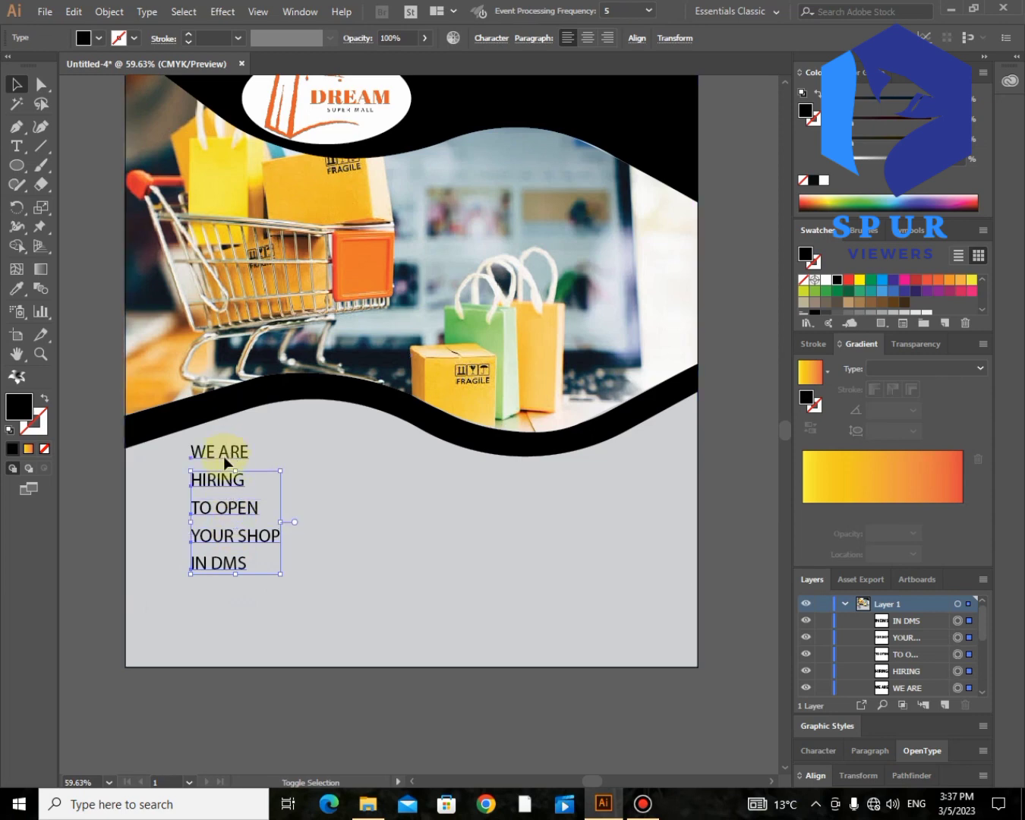
pyautogui.keyDown('shift'); pyautogui.click(224, 457); pyautogui.keyUp('shift')
pyautogui.hotkey('ctrl', 'shift', '.')
pyautogui.hotkey('ctrl', 'shift', '.')
pyautogui.hotkey('ctrl', 'shift', '.')
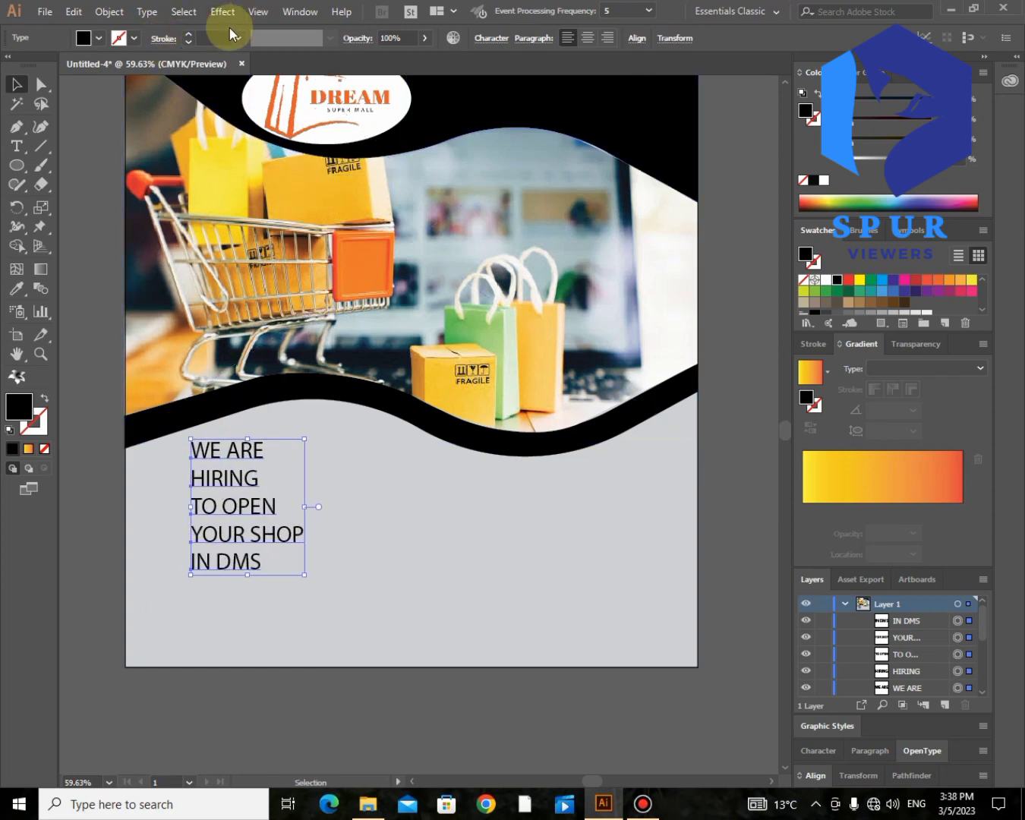
pyautogui.hotkey('ctrl', 'shift', '.')
pyautogui.hotkey('ctrl', 'shift', '.')
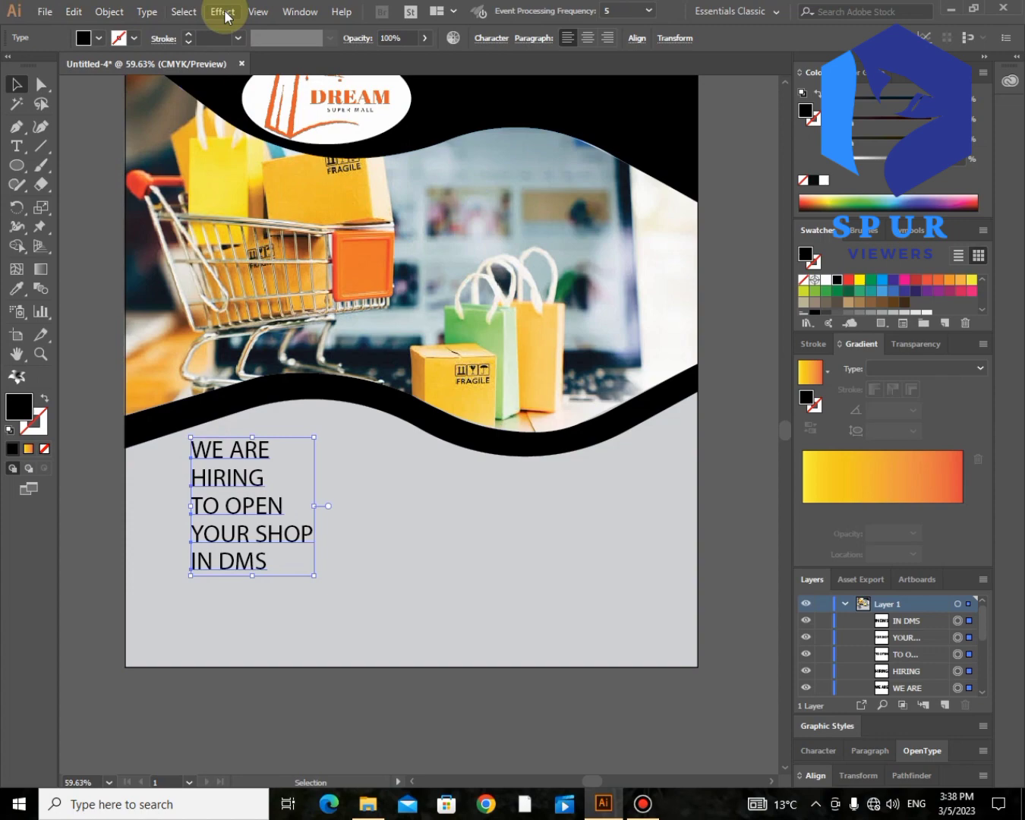
# Step: Apply Myriad Variable Concept Semibold SemiExtended Italic to the selected headline from the Type > Font menu
pyautogui.click(144, 12)
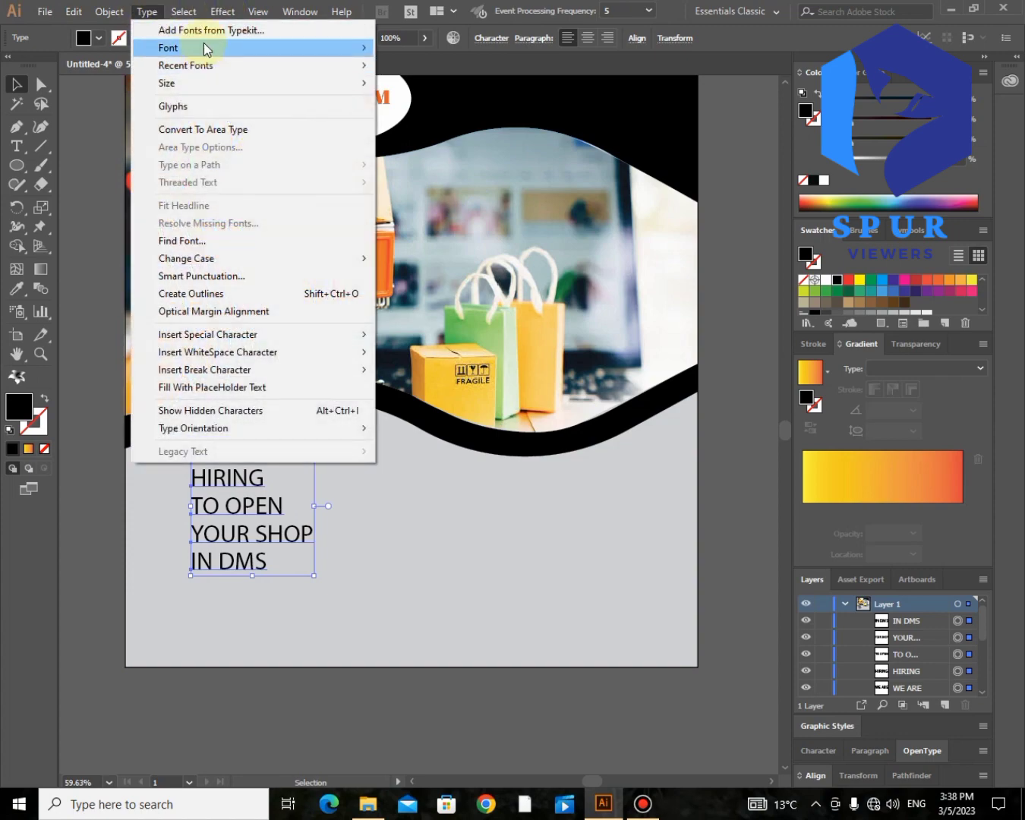
pyautogui.moveTo(204, 44)
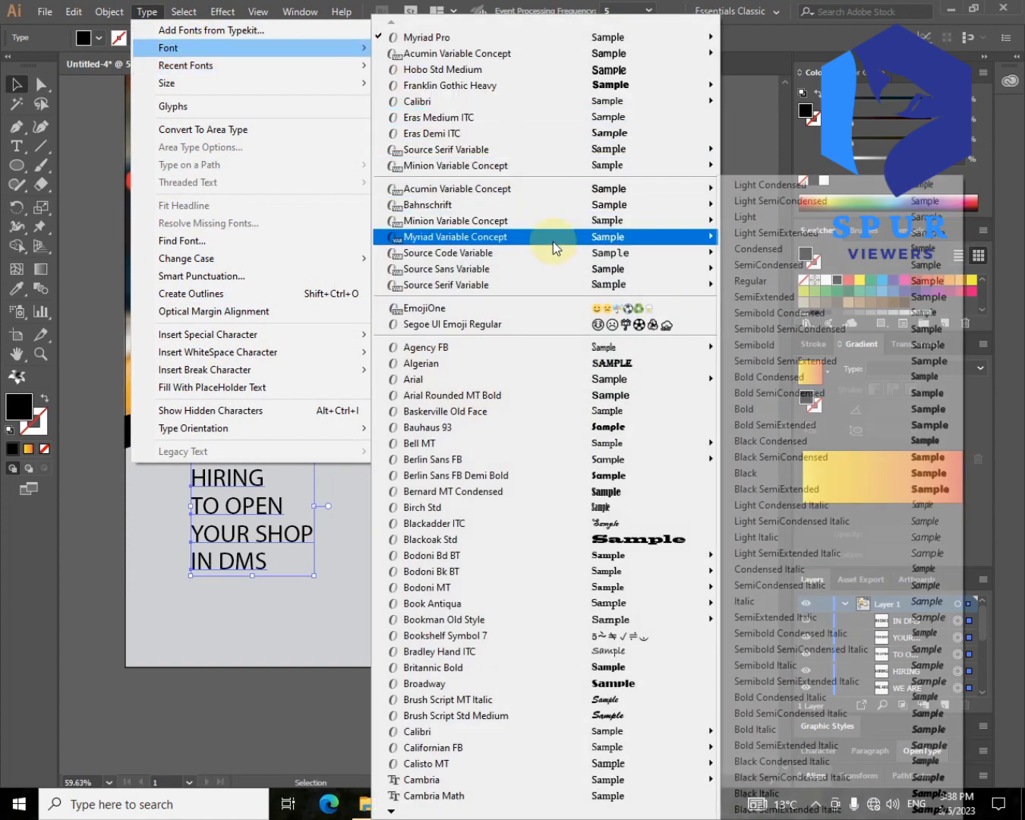
pyautogui.moveTo(705, 262)
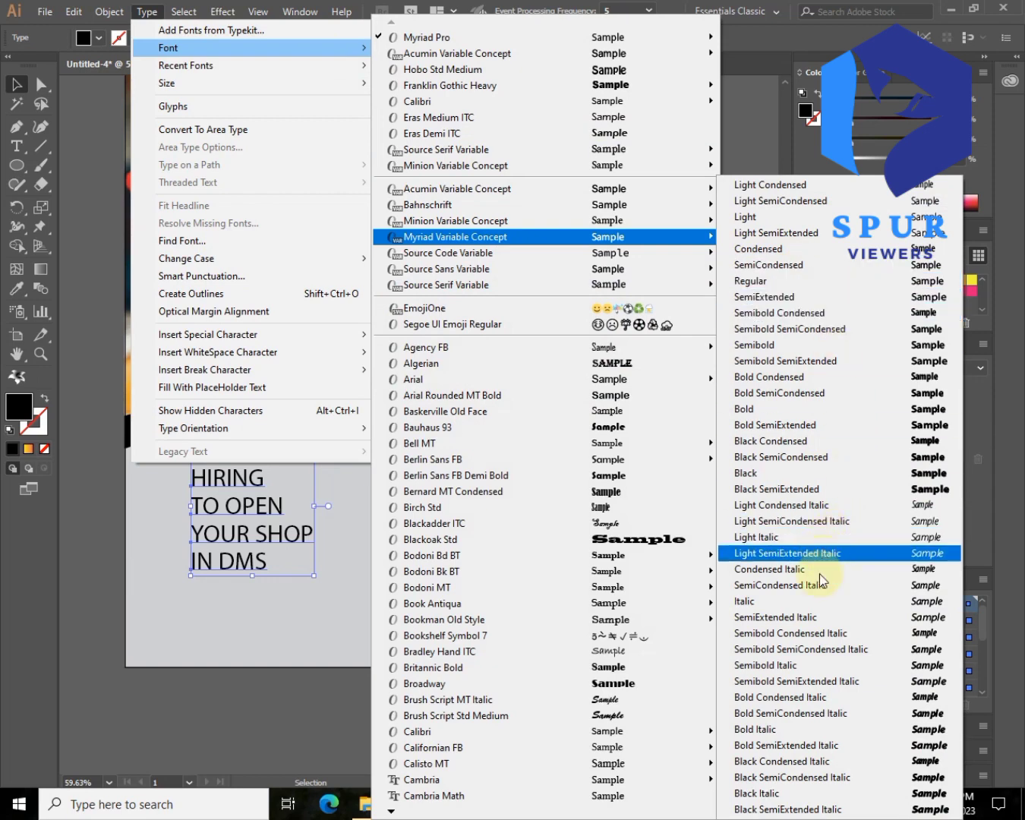
pyautogui.click(854, 681)
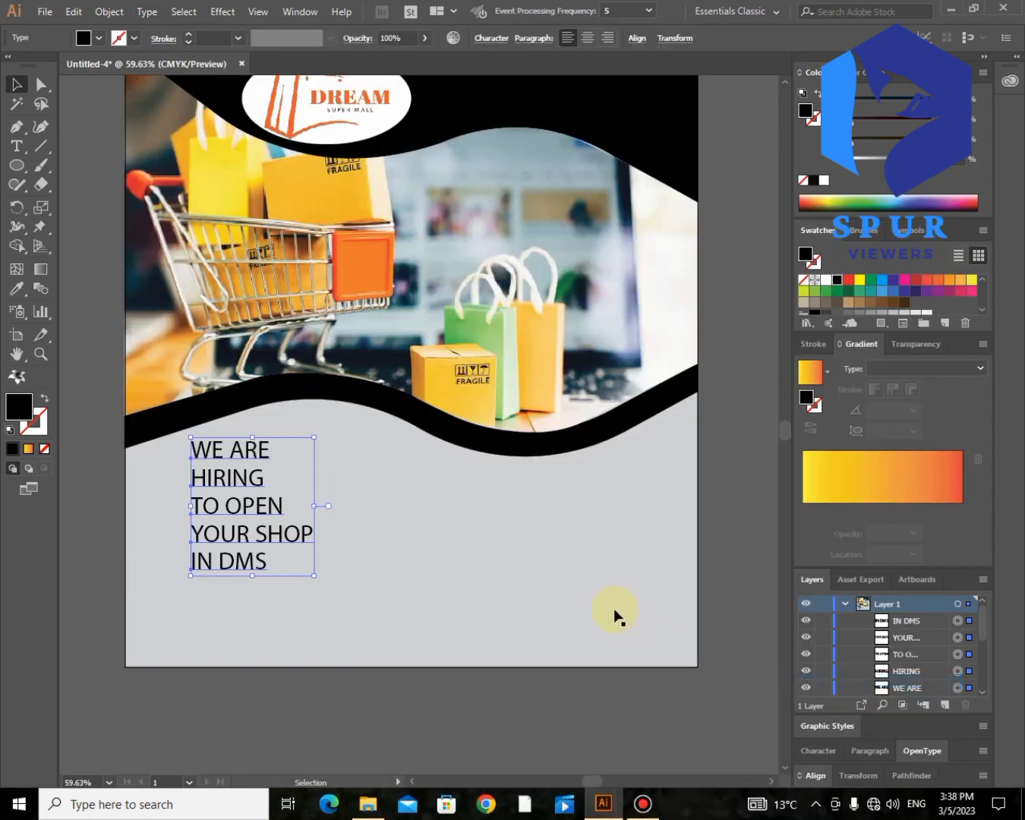
pyautogui.click(34, 88)
# Step: Move IN DMS and YOUR SHOP lower to widen the line spacing, realigning IN DMS
pyautogui.doubleClick(239, 568)
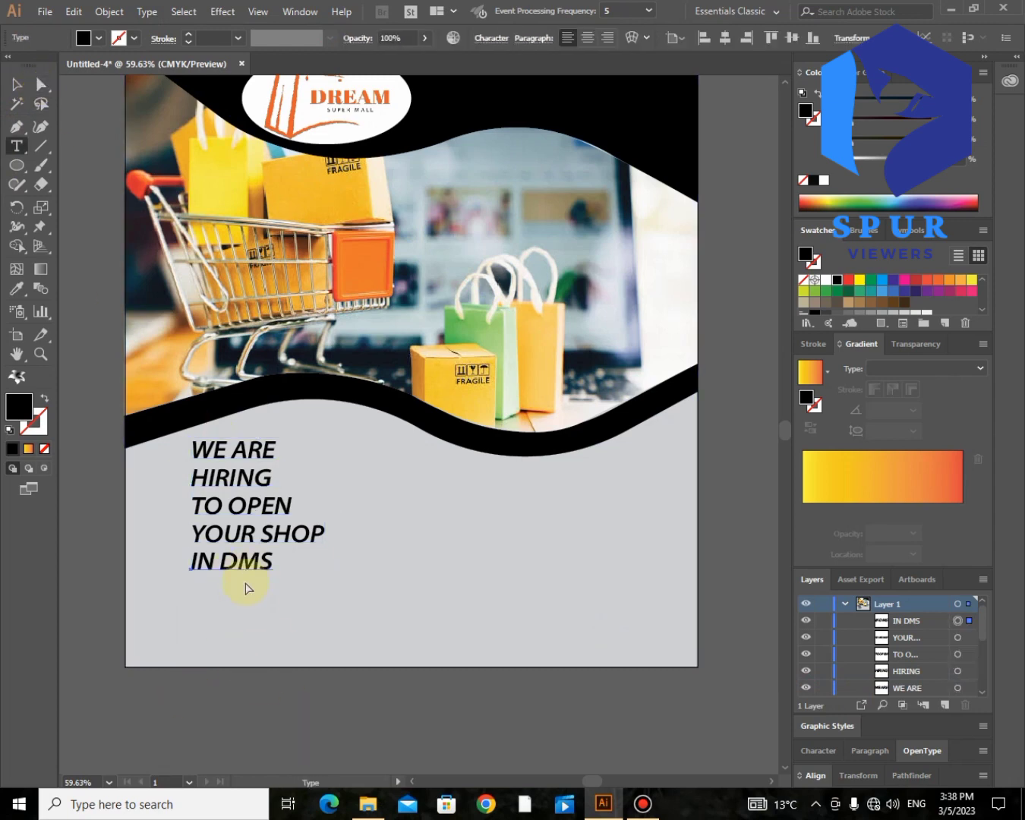
pyautogui.click(17, 83)
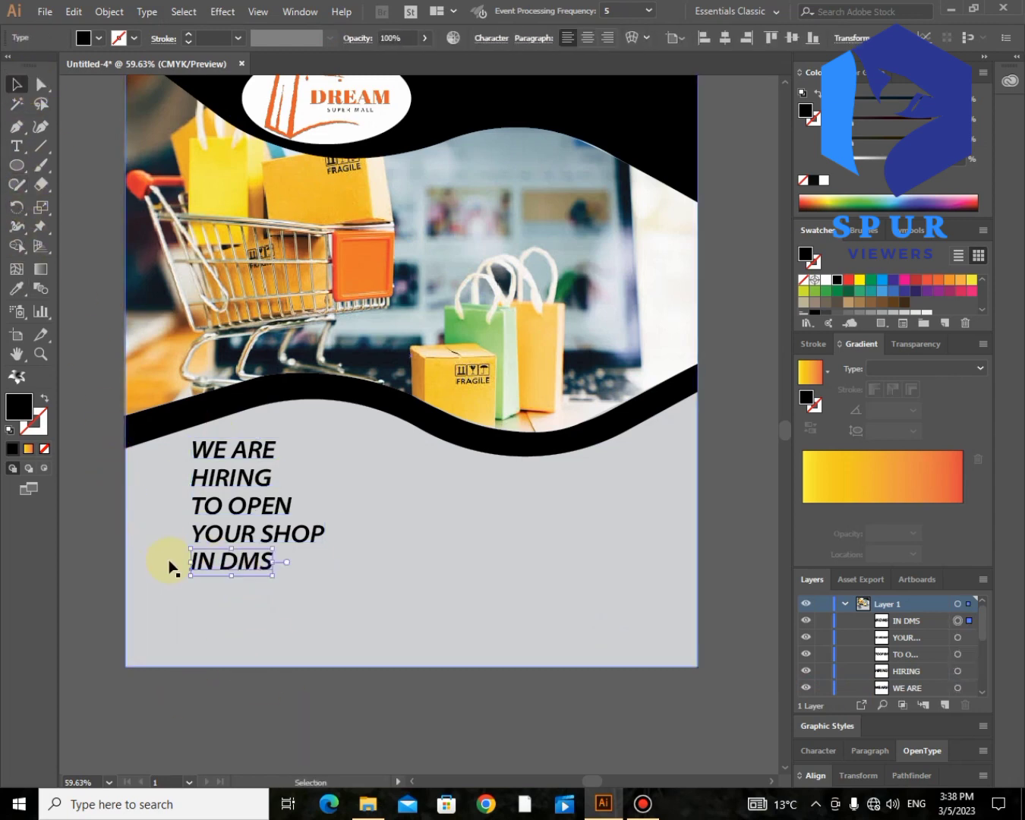
pyautogui.click(230, 575)
pyautogui.moveTo(223, 574)
pyautogui.mouseDown()
pyautogui.moveTo(231, 571)
pyautogui.moveTo(227, 586)
pyautogui.mouseUp()
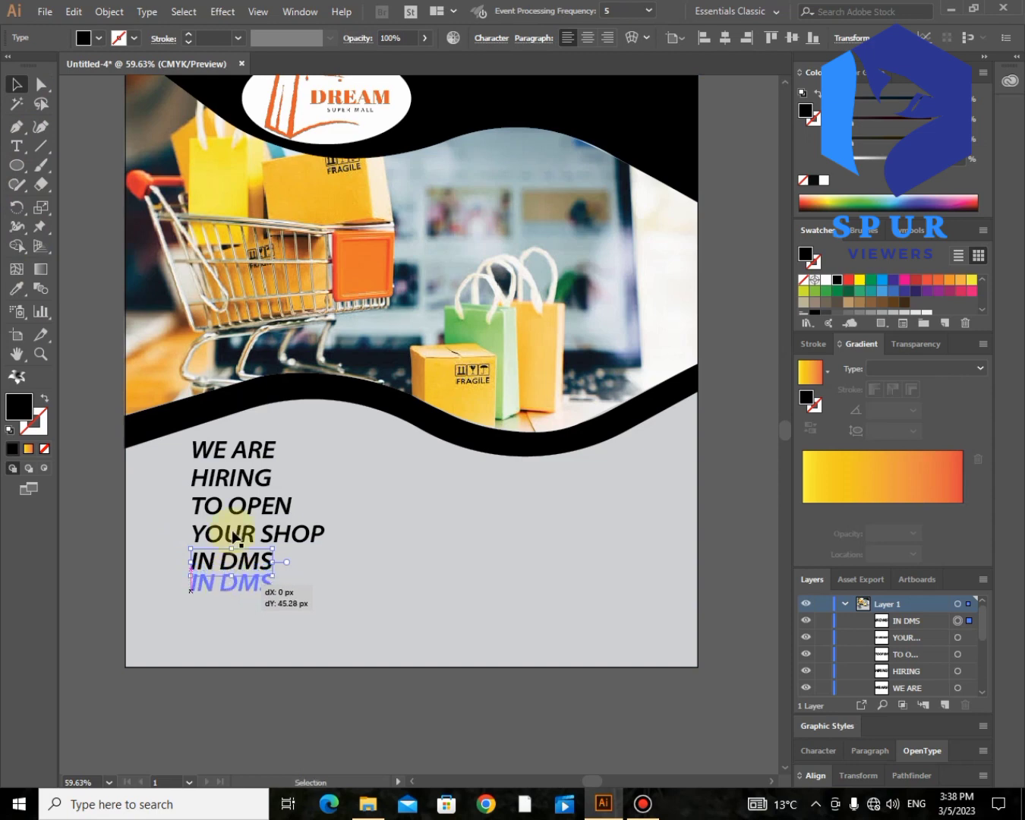
pyautogui.moveTo(228, 532)
pyautogui.mouseDown()
pyautogui.moveTo(232, 547)
pyautogui.moveTo(232, 521)
pyautogui.mouseUp()
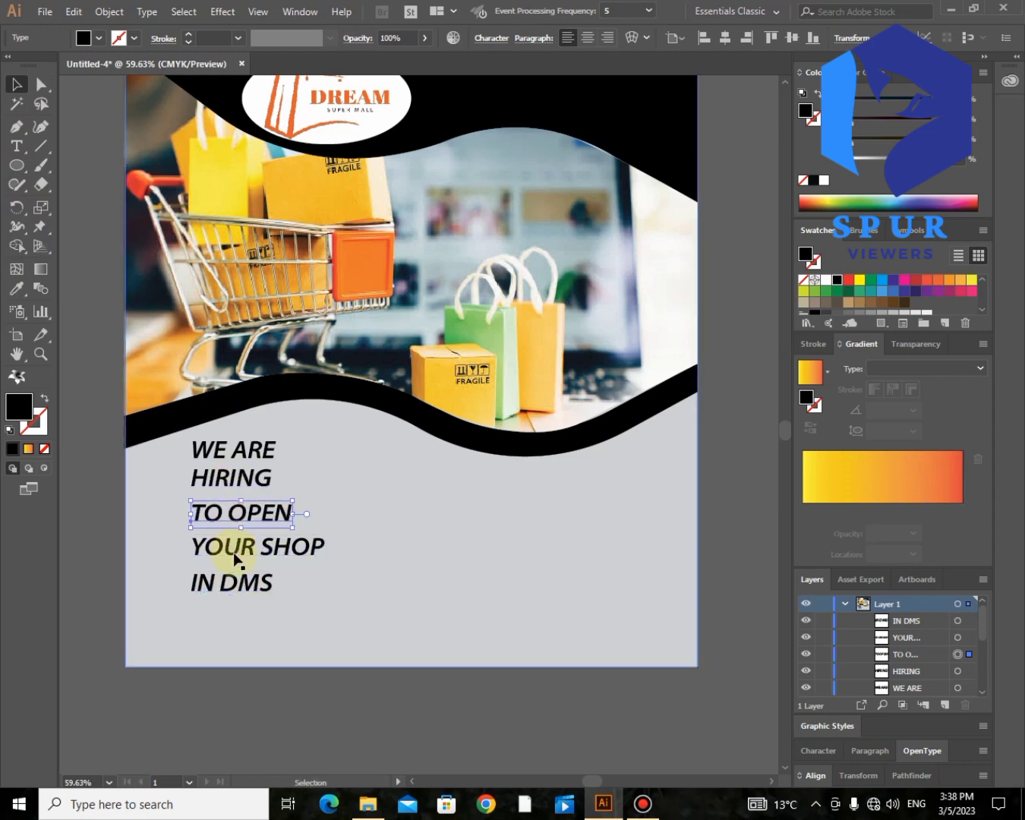
pyautogui.moveTo(219, 594); pyautogui.dragTo(193, 441)
# Step: Select all five headline lines and shift the block lower and to the left
pyautogui.click(224, 596)
pyautogui.keyDown('shift'); pyautogui.click(220, 554); pyautogui.keyUp('shift')
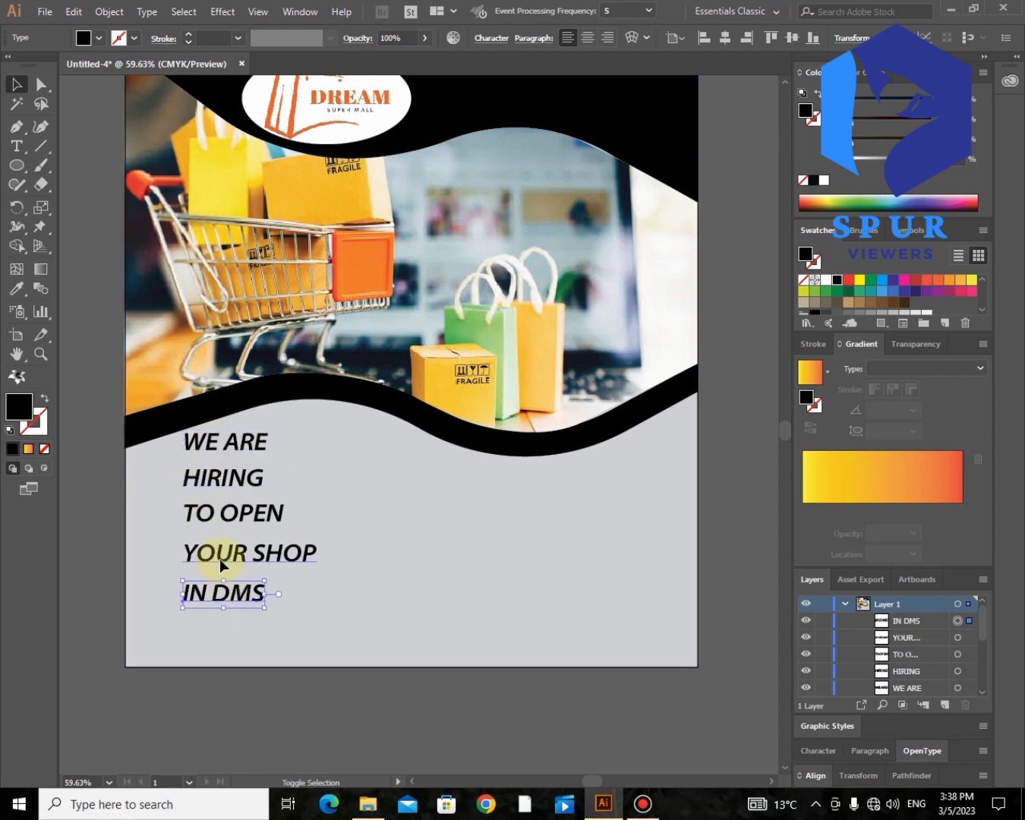
pyautogui.keyDown('shift'); pyautogui.click(216, 513); pyautogui.keyUp('shift')
pyautogui.keyDown('shift'); pyautogui.click(217, 475); pyautogui.keyUp('shift')
pyautogui.keyDown('shift'); pyautogui.click(214, 452); pyautogui.keyUp('shift')
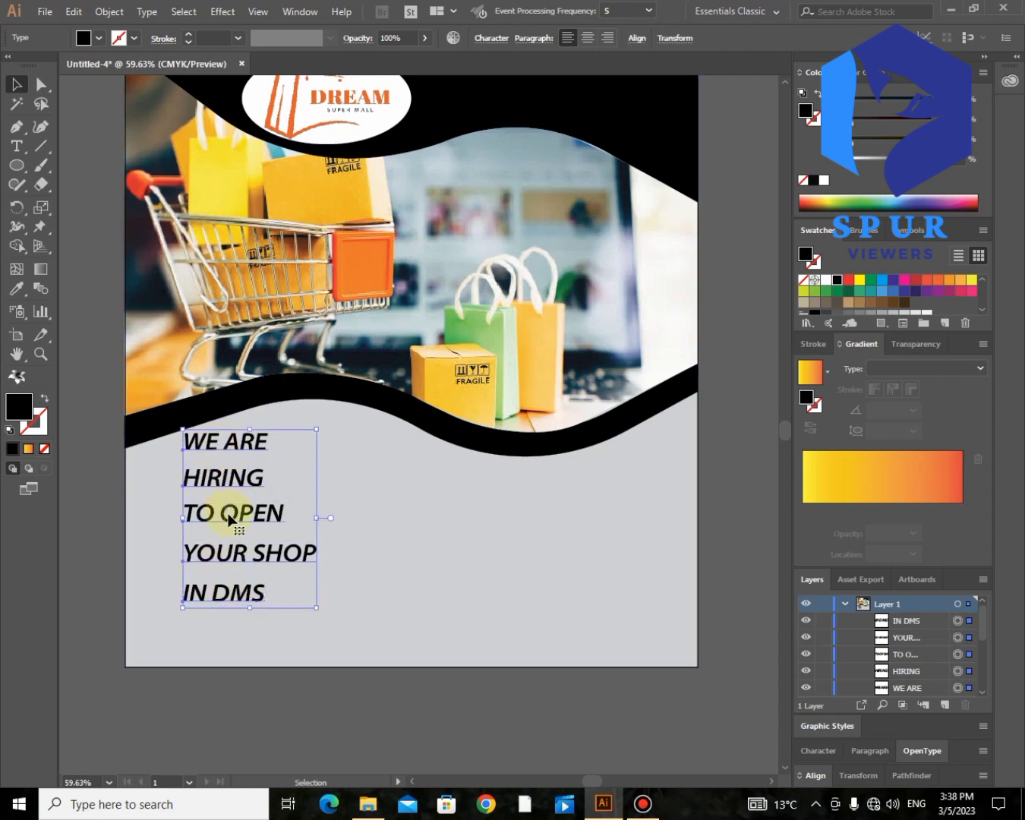
pyautogui.moveTo(230, 519); pyautogui.dragTo(212, 556)
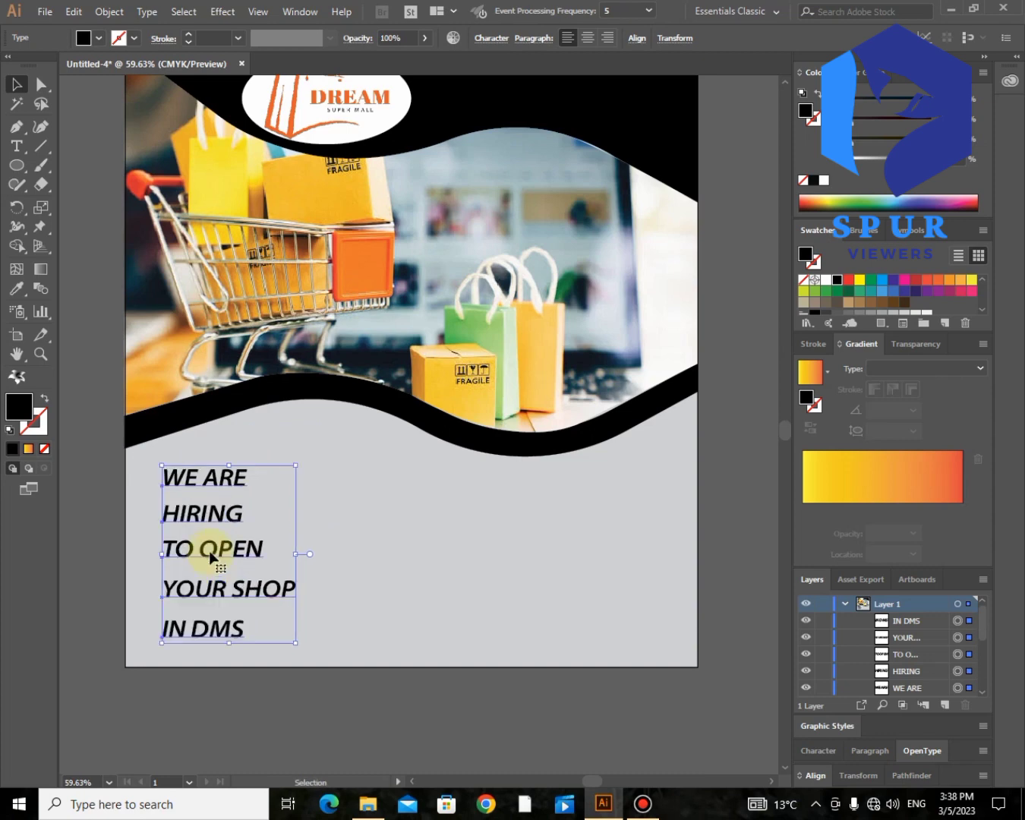
pyautogui.click(203, 637)
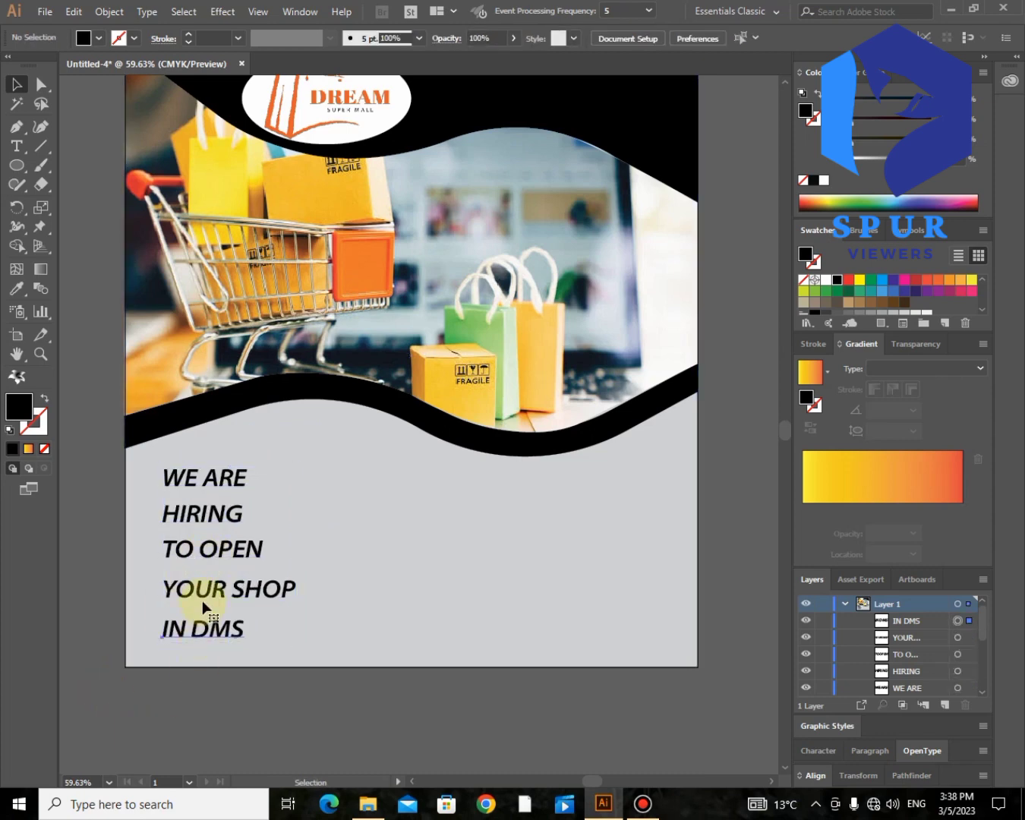
pyautogui.keyDown('shift'); pyautogui.click(210, 549); pyautogui.keyUp('shift')
pyautogui.click(16, 288)
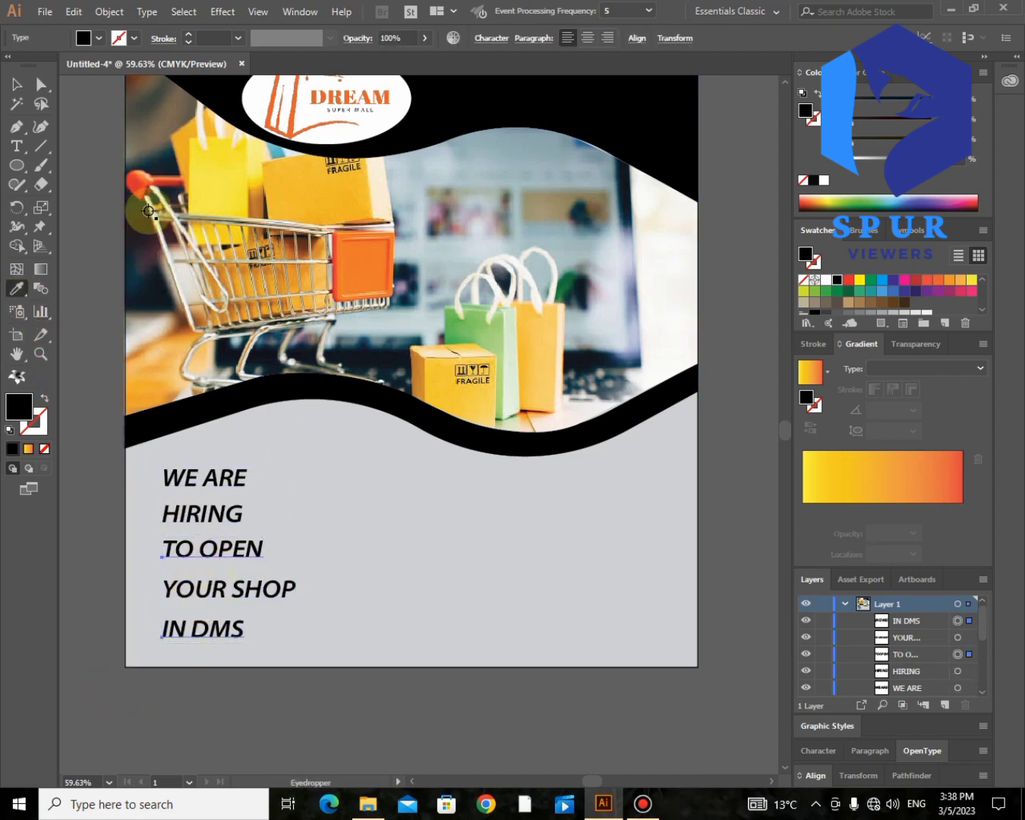
# Step: Sample the DREAM logo's orange onto the TO OPEN and IN DMS lines
pyautogui.click(314, 95)
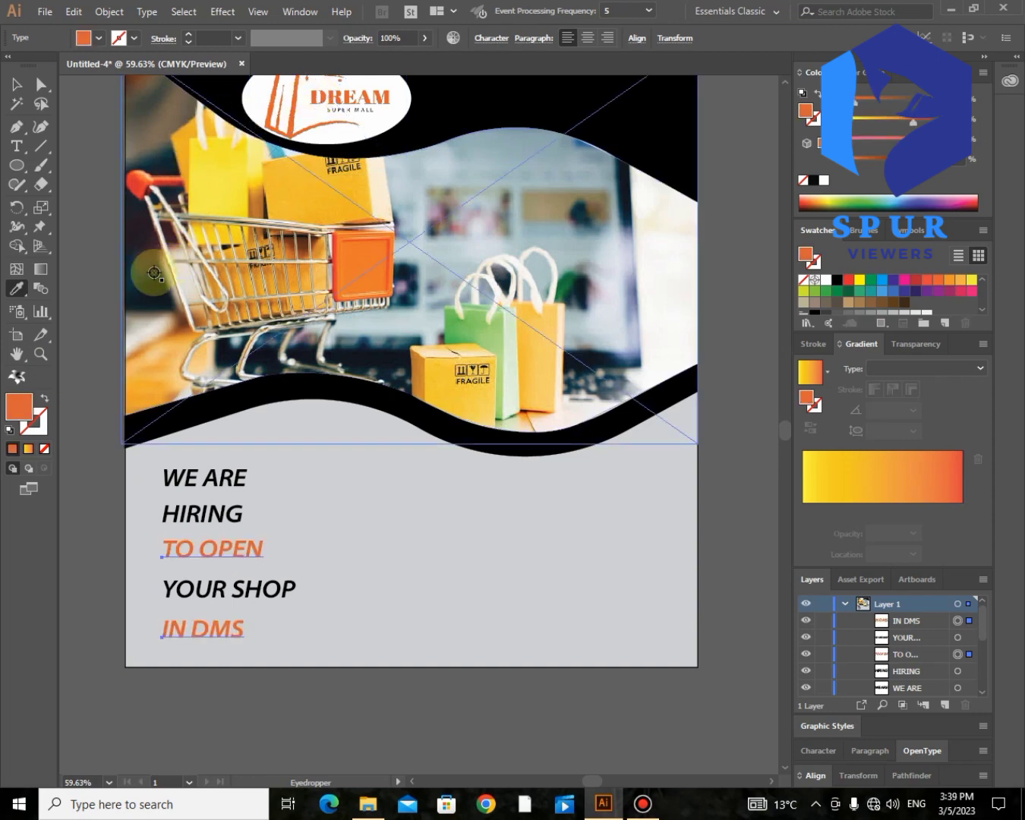
pyautogui.click(43, 83)
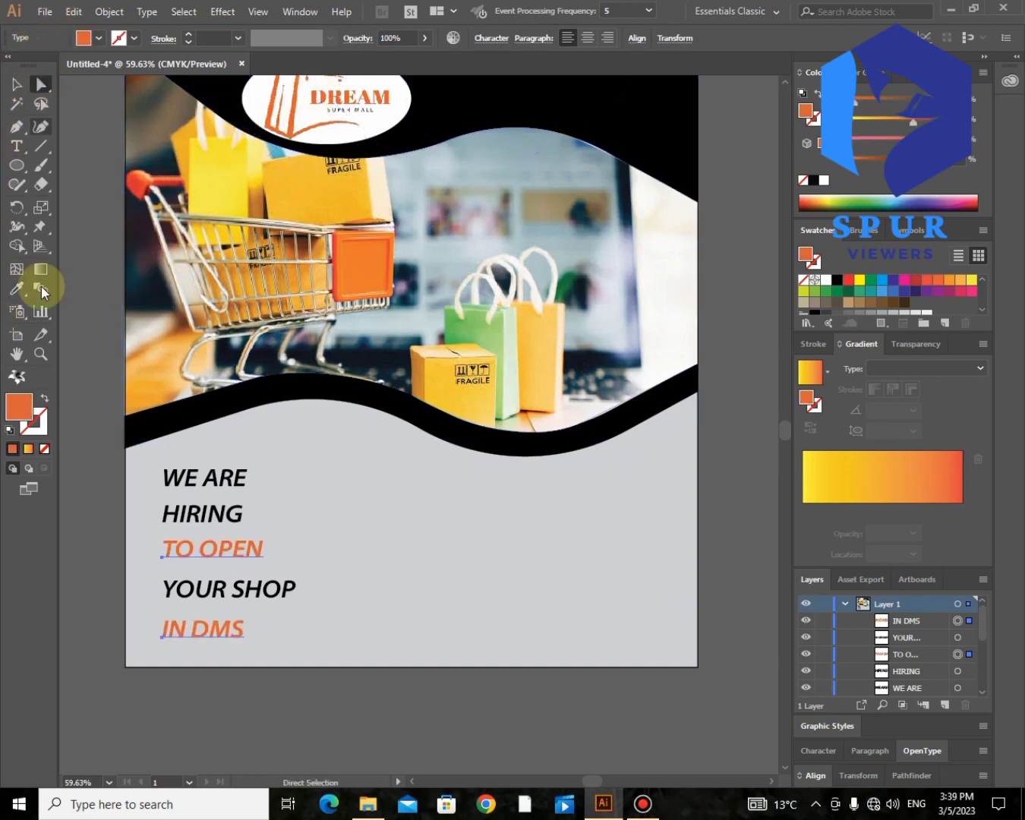
pyautogui.click(107, 709)
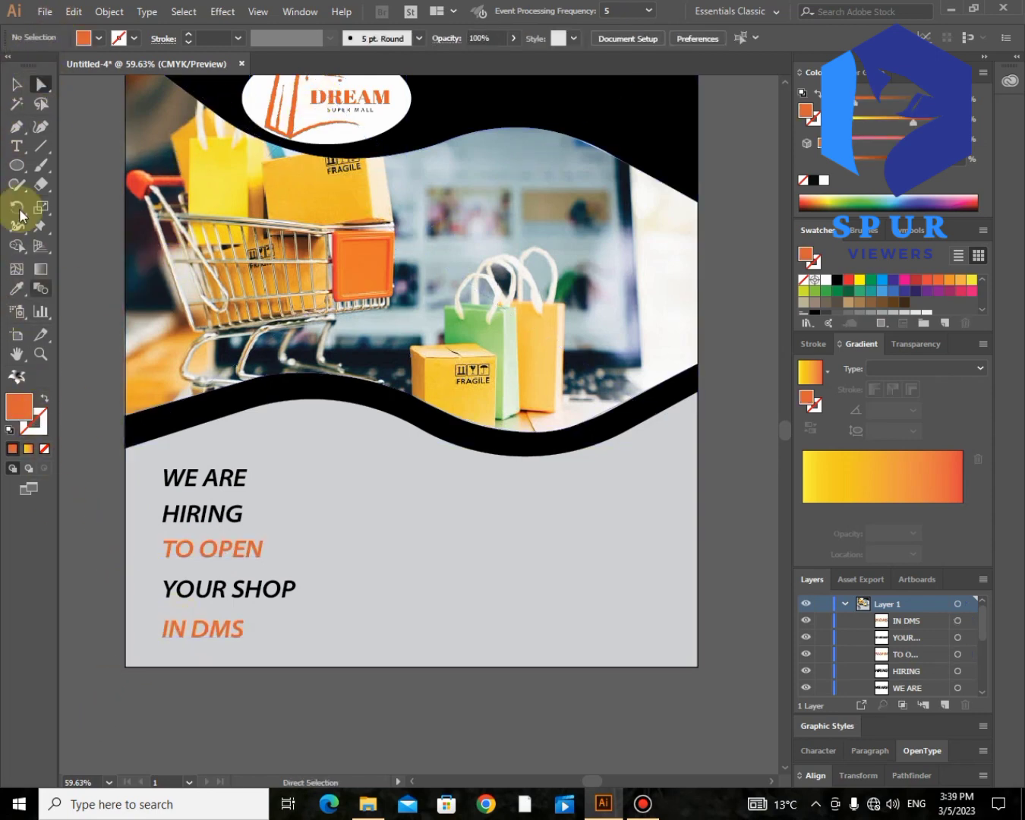
# Step: Highlight the word IN in the last line and sample WE ARE's black onto it
pyautogui.click(16, 145)
pyautogui.moveTo(186, 630); pyautogui.dragTo(153, 632)
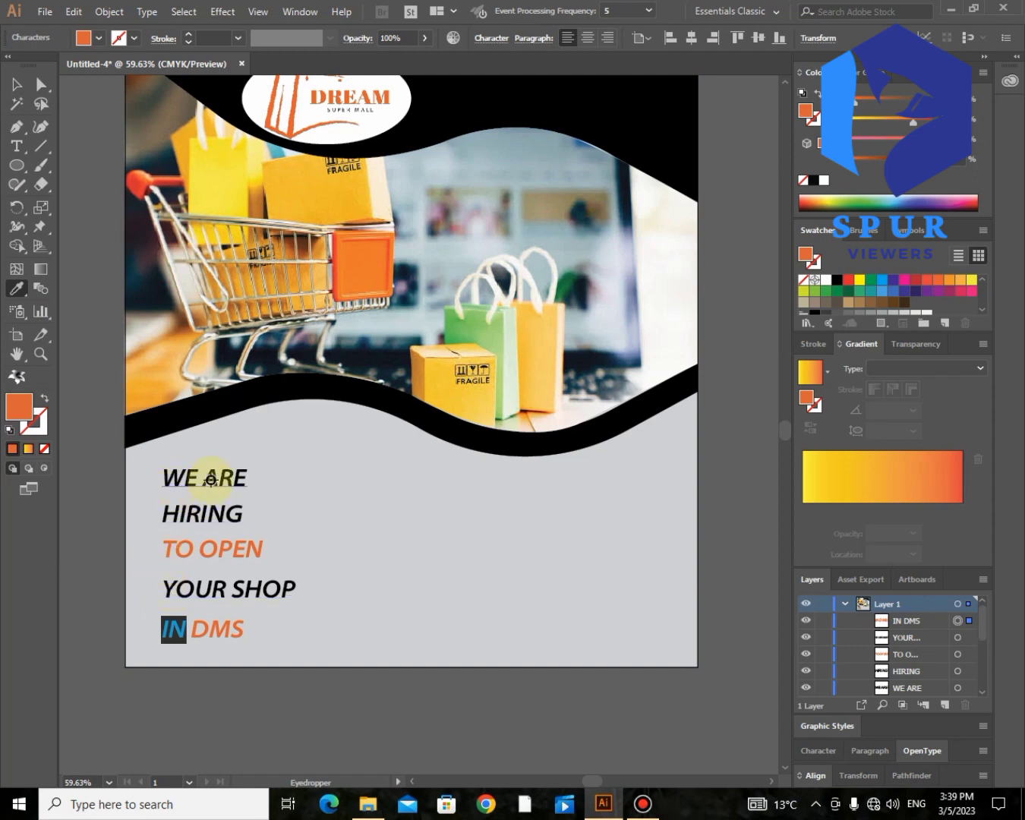
pyautogui.click(211, 477)
# Step: Exit text editing so IN stays black beside orange DMS, then clear the selection
pyautogui.click(41, 85)
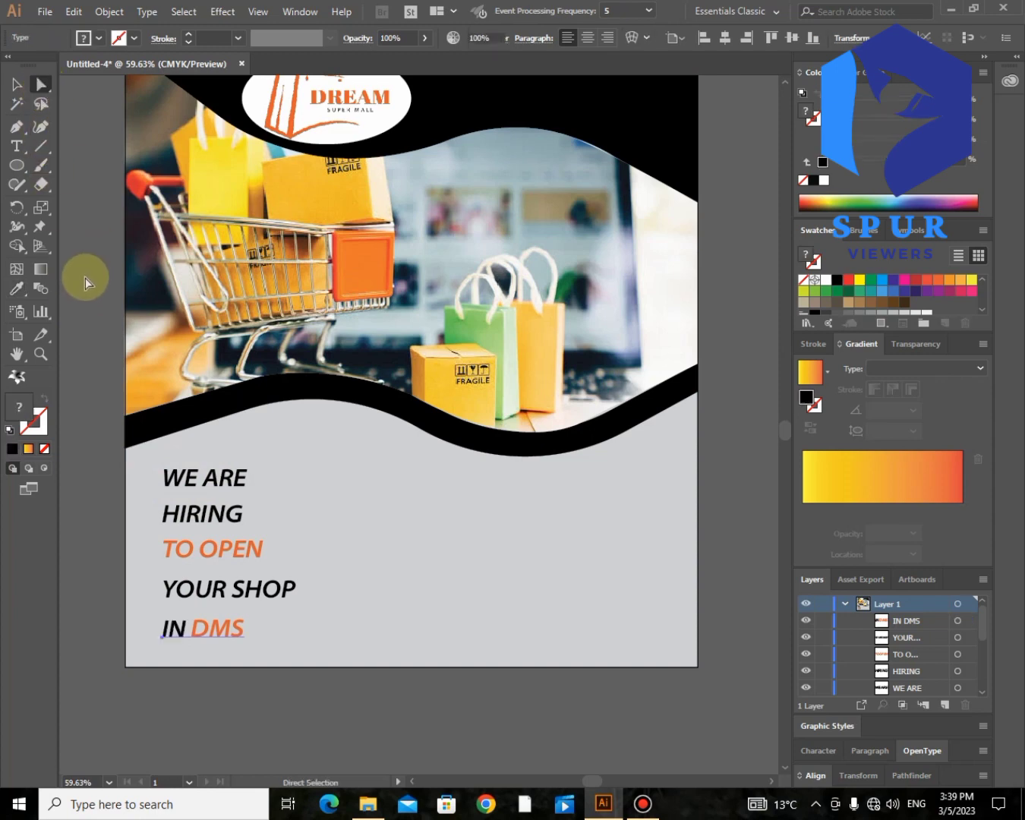
pyautogui.click(153, 761)
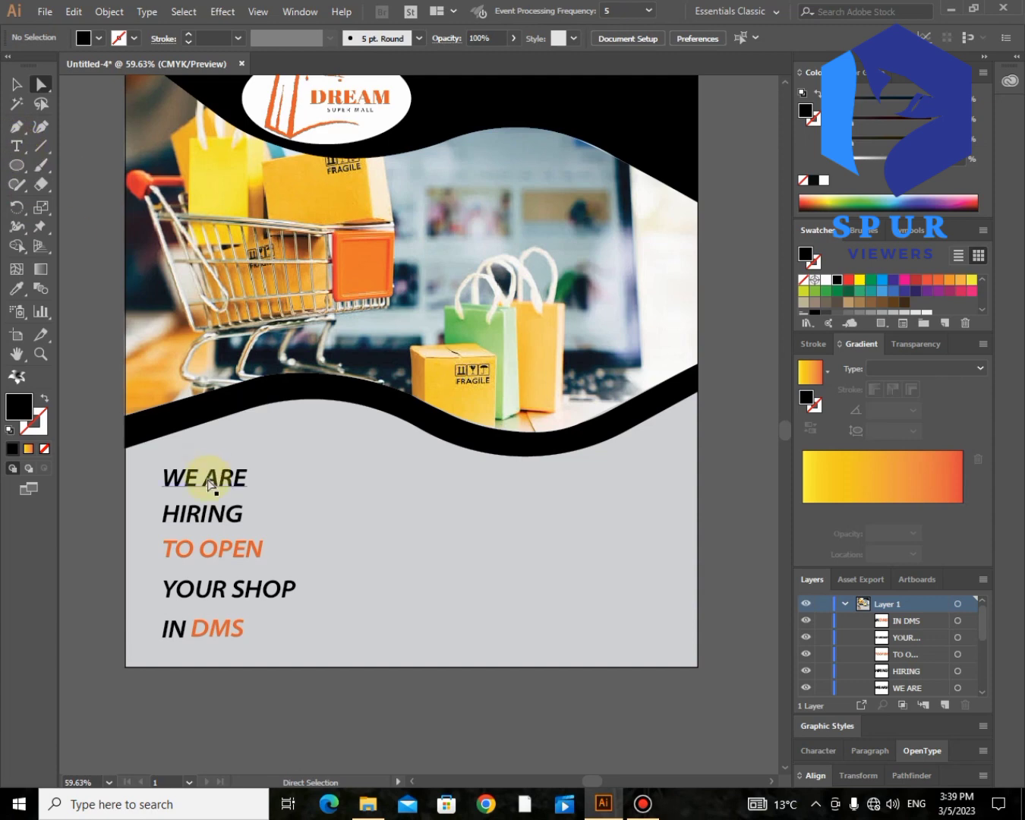
pyautogui.click(18, 145)
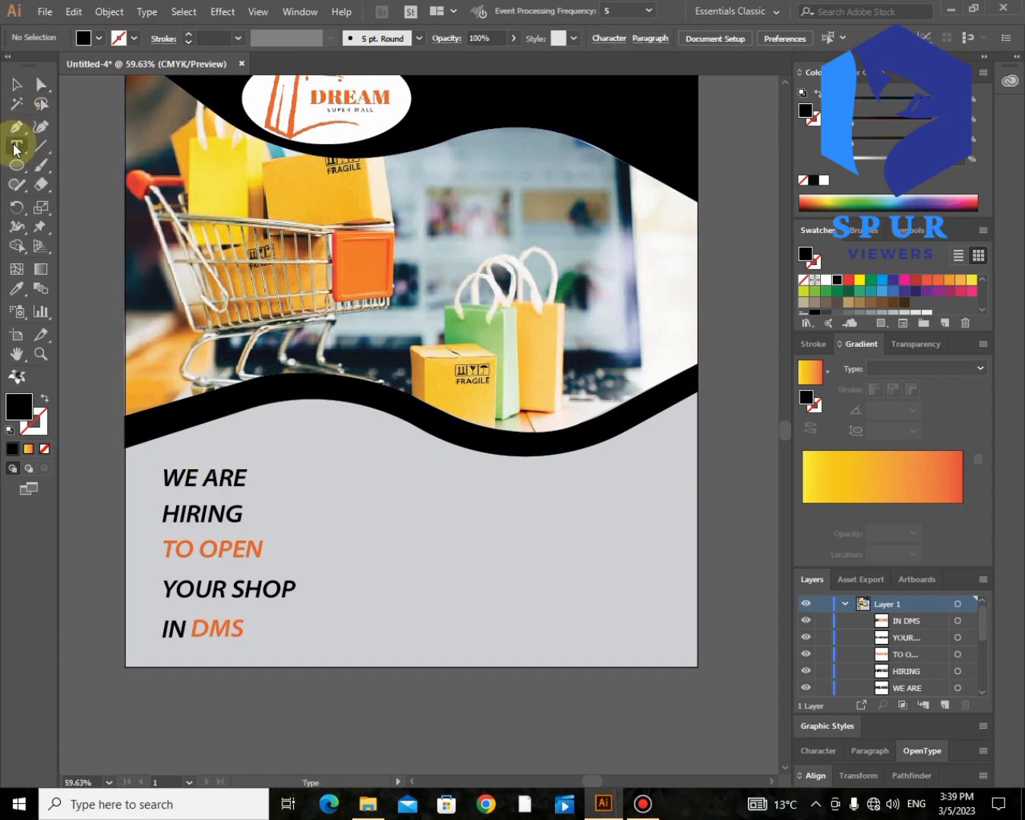
# Step: Place a new text line below the wavy banner in Franklin Gothic Heavy Italic
pyautogui.click(436, 469)
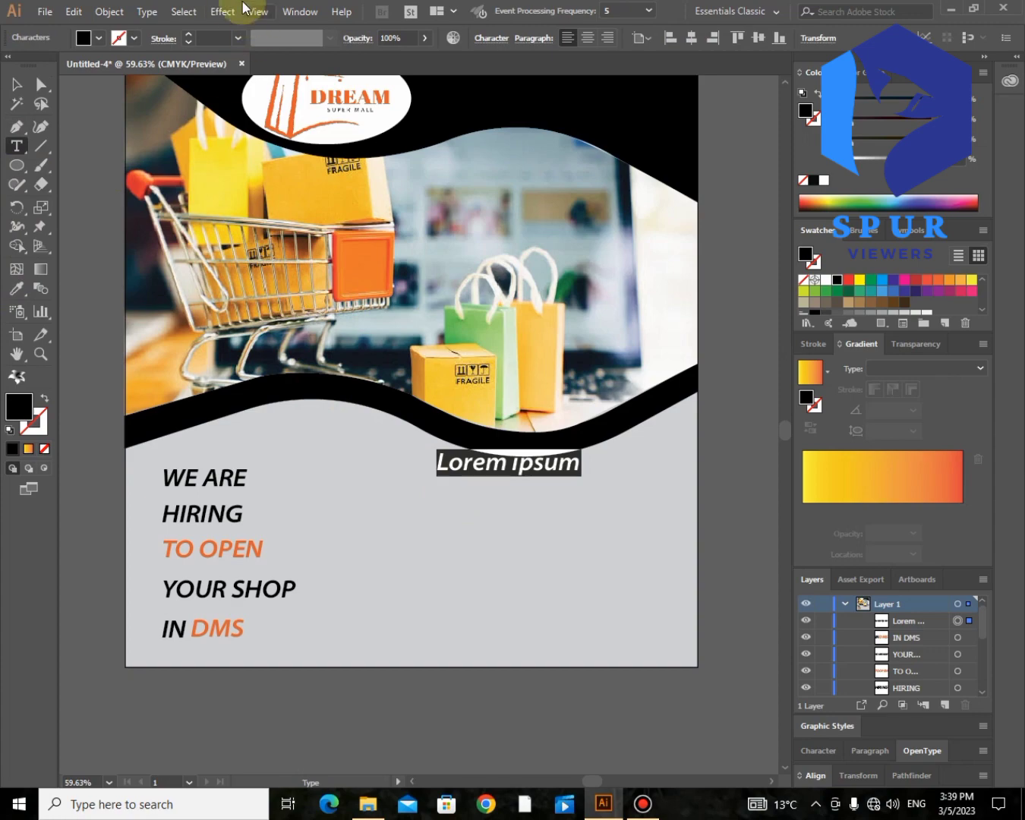
pyautogui.click(147, 11)
pyautogui.moveTo(178, 48)
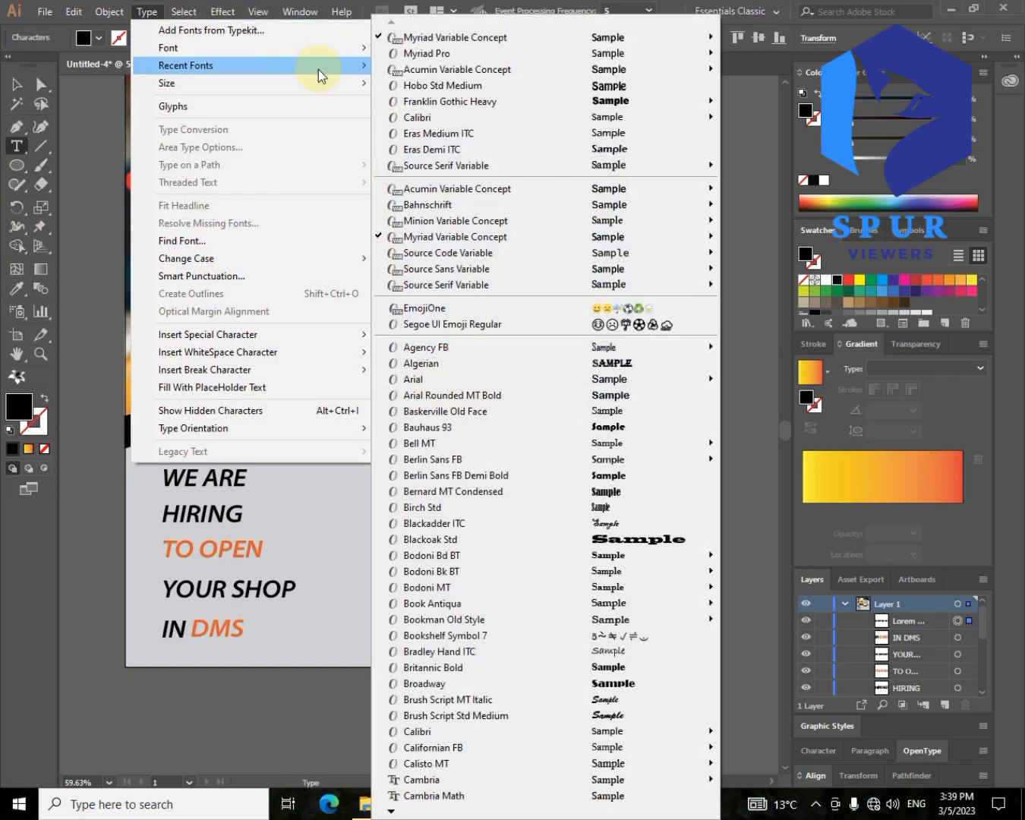
pyautogui.moveTo(536, 99)
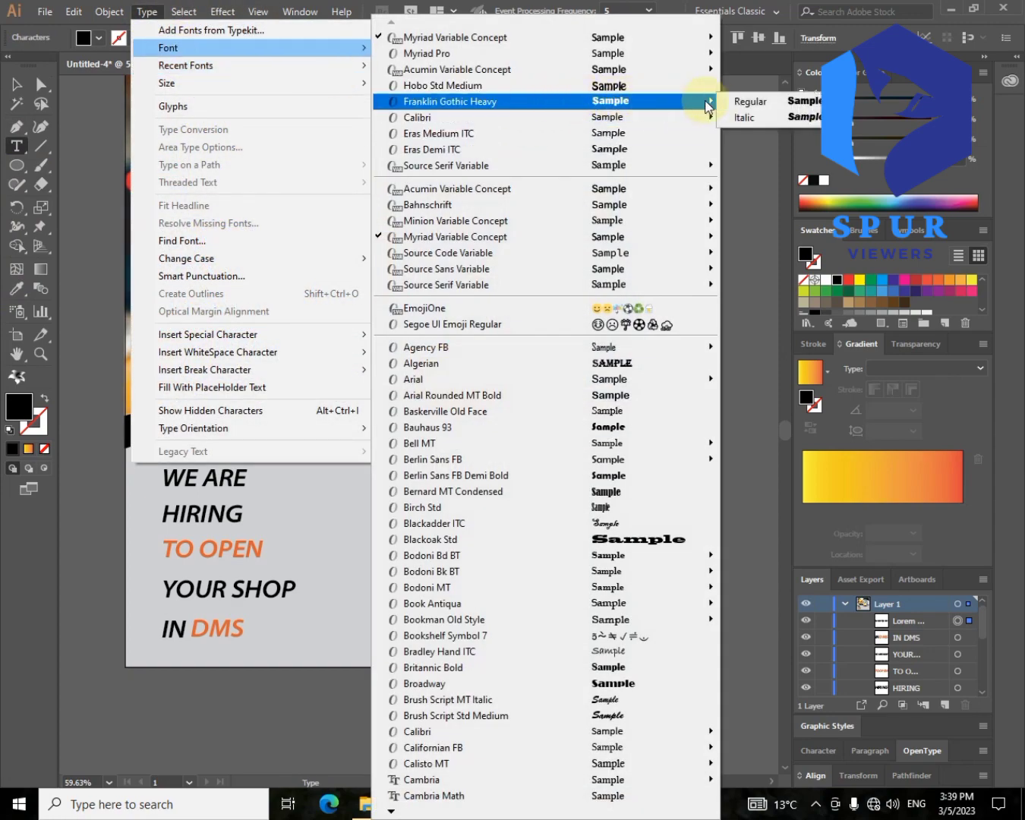
pyautogui.click(744, 118)
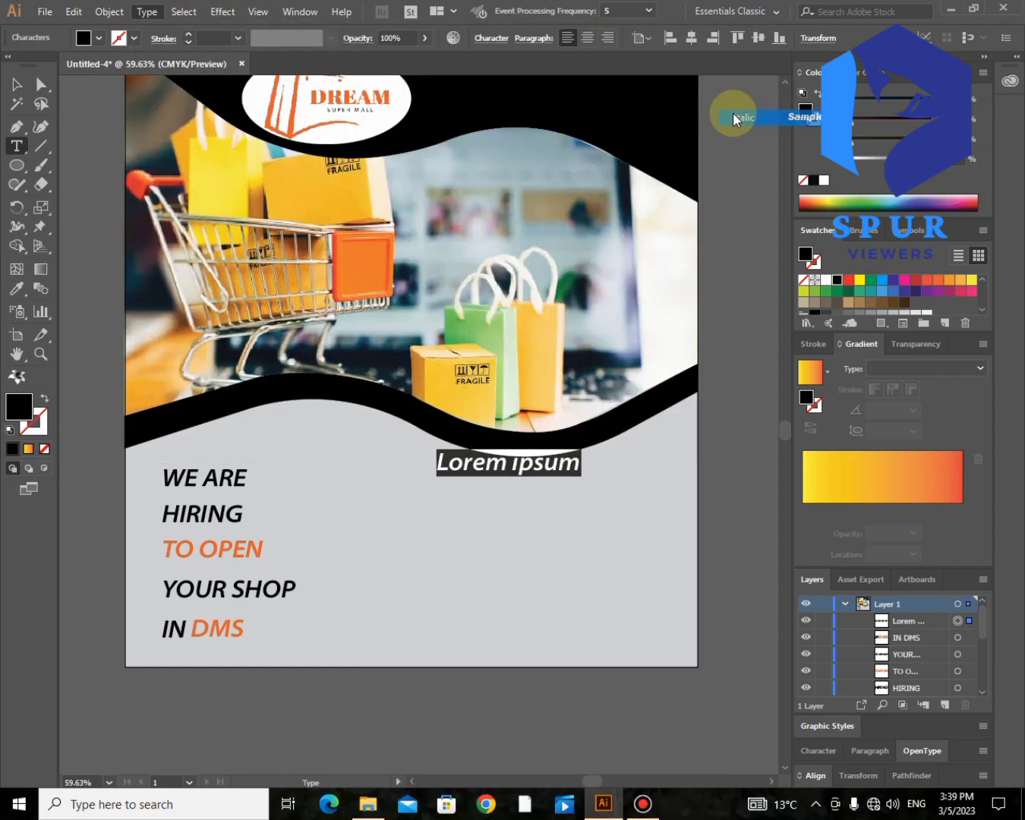
# Step: Underline the text, type CONTACT US, and nudge the heading down three steps
pyautogui.click(490, 40)
pyautogui.click(476, 204)
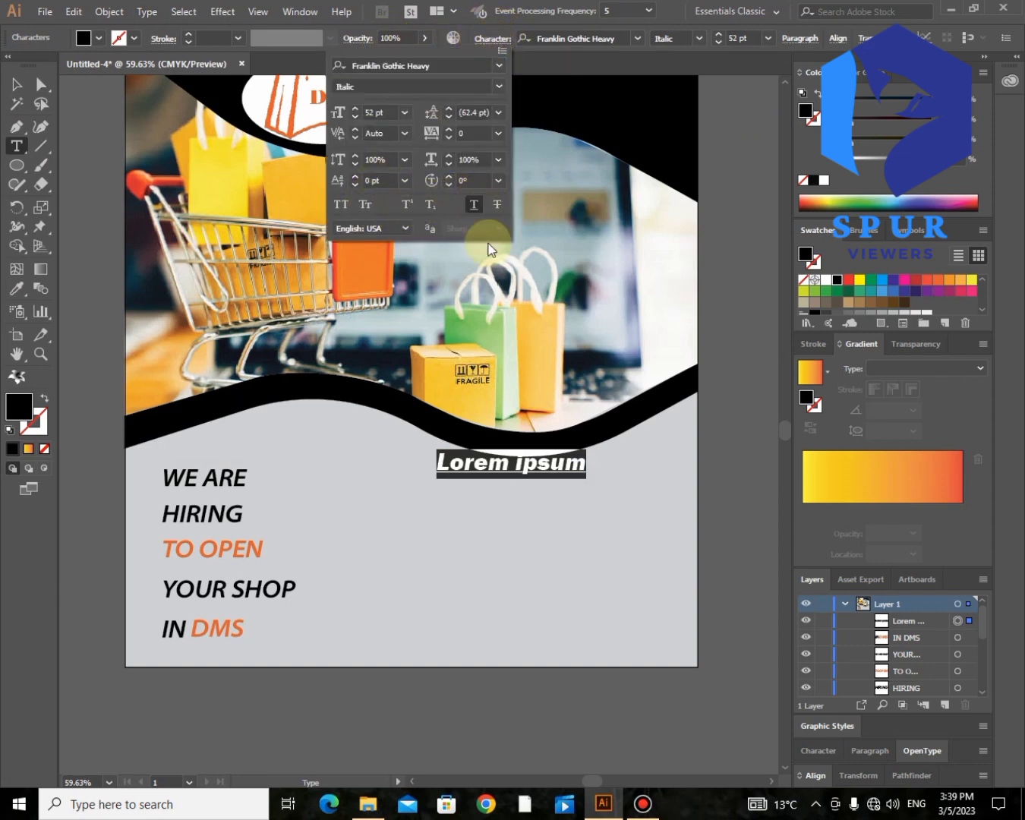
pyautogui.write('ONTACT US')
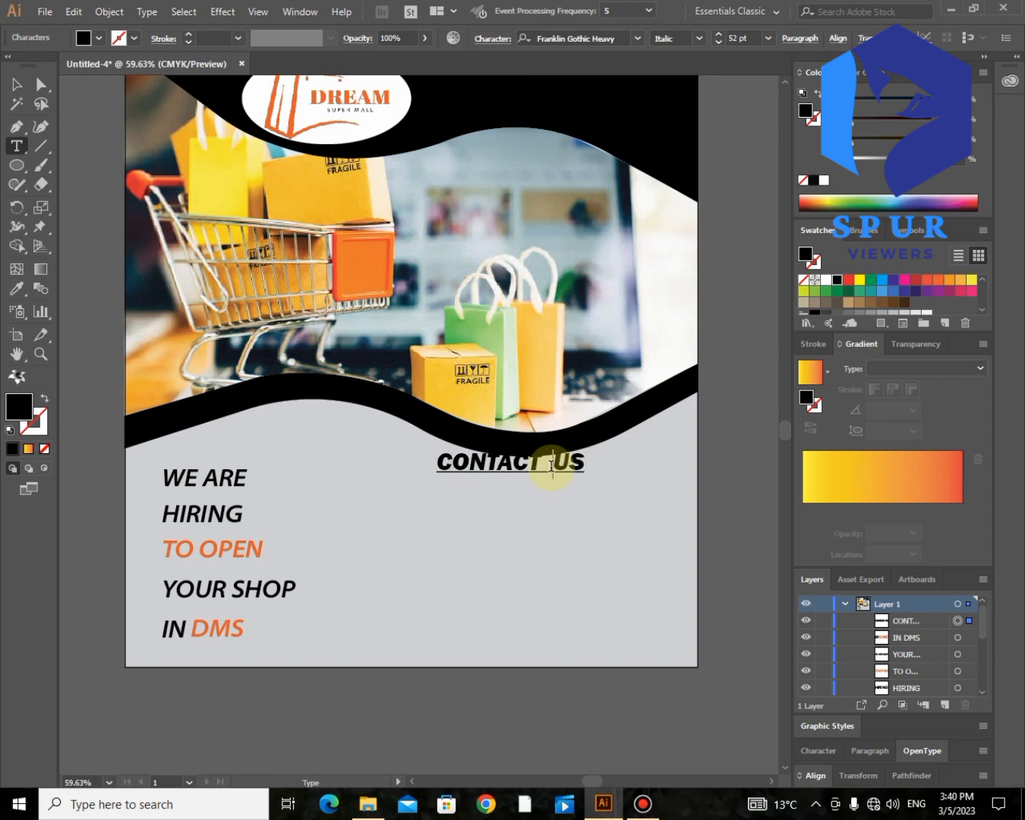
pyautogui.click(16, 85)
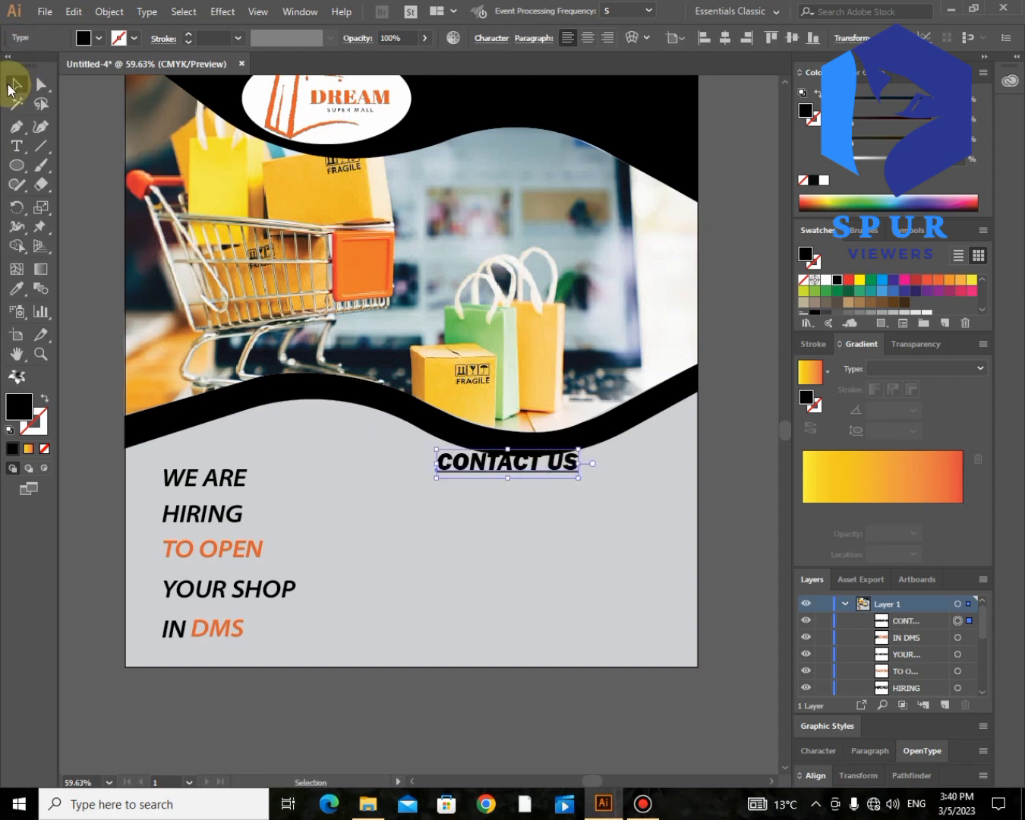
pyautogui.press('Down')
pyautogui.press('Down')
pyautogui.press('Down')
pyautogui.press('Down')
pyautogui.press('Down')
pyautogui.press('Down')
pyautogui.press('Down')
pyautogui.press('Down')
pyautogui.press('Down')
pyautogui.press('Down')
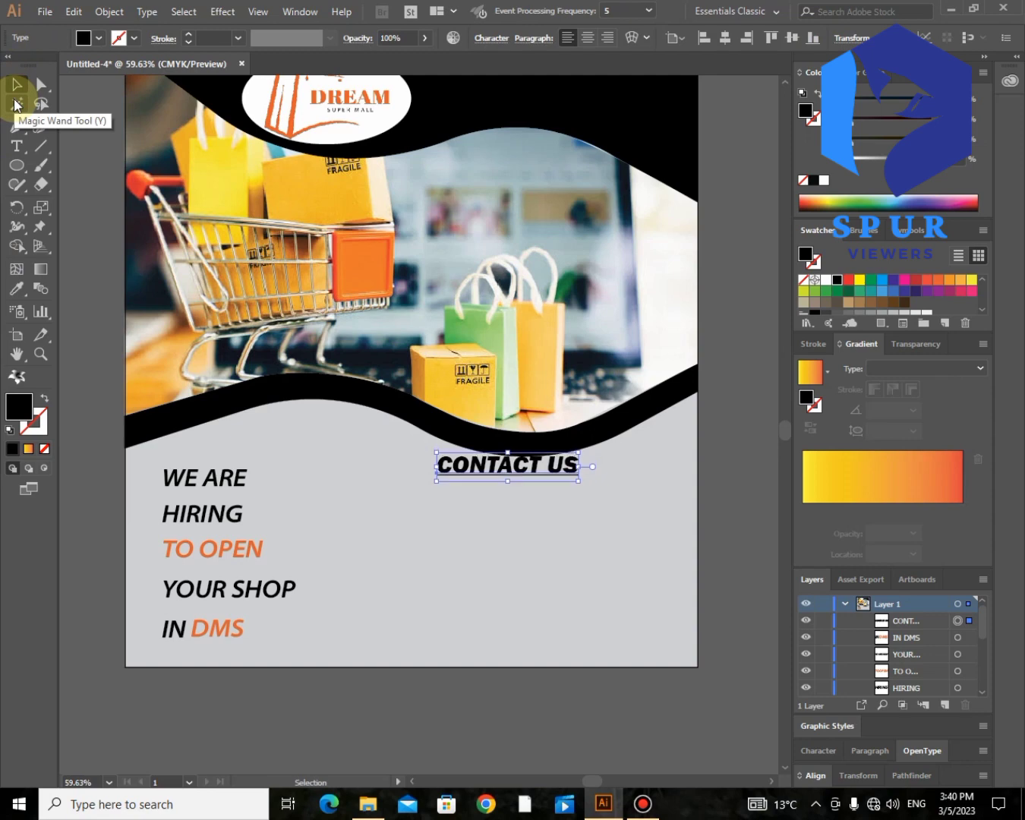
pyautogui.press('Down')
pyautogui.press('Down')
pyautogui.press('Down')
pyautogui.press('Down')
pyautogui.press('Down')
pyautogui.press('Down')
pyautogui.press('Down')
pyautogui.press('Down')
pyautogui.press('Down')
pyautogui.press('Down')
pyautogui.press('Down')
pyautogui.press('Down')
pyautogui.press('Down')
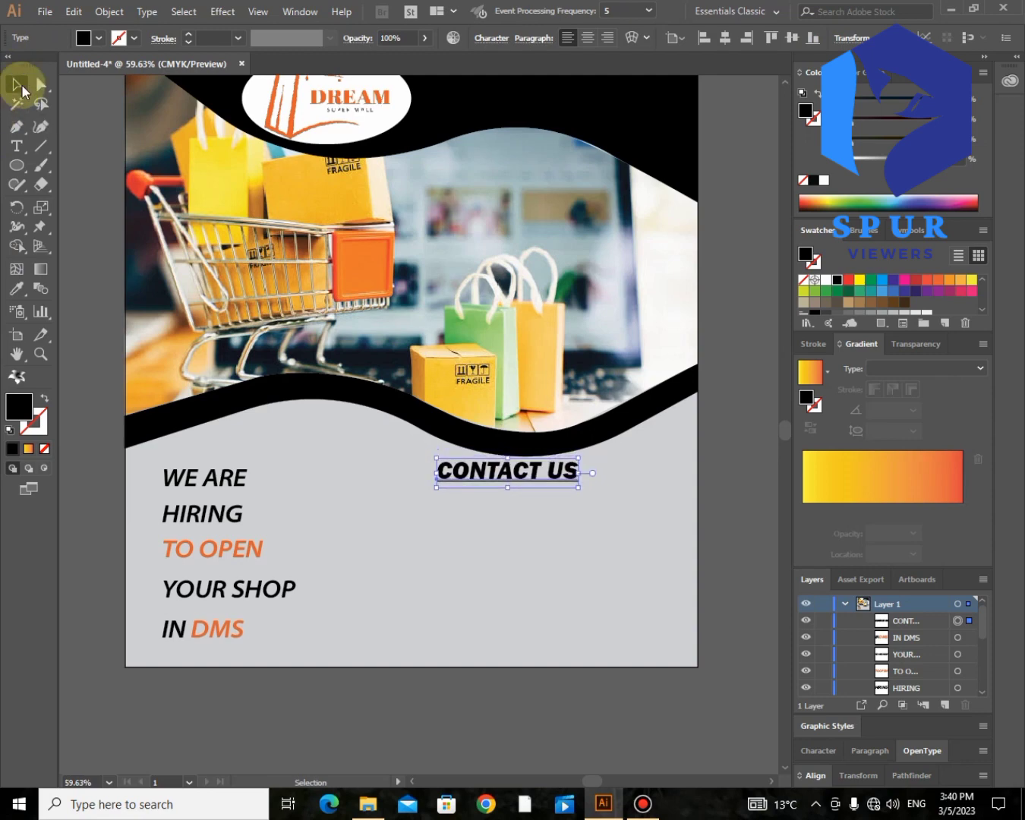
pyautogui.press('Down')
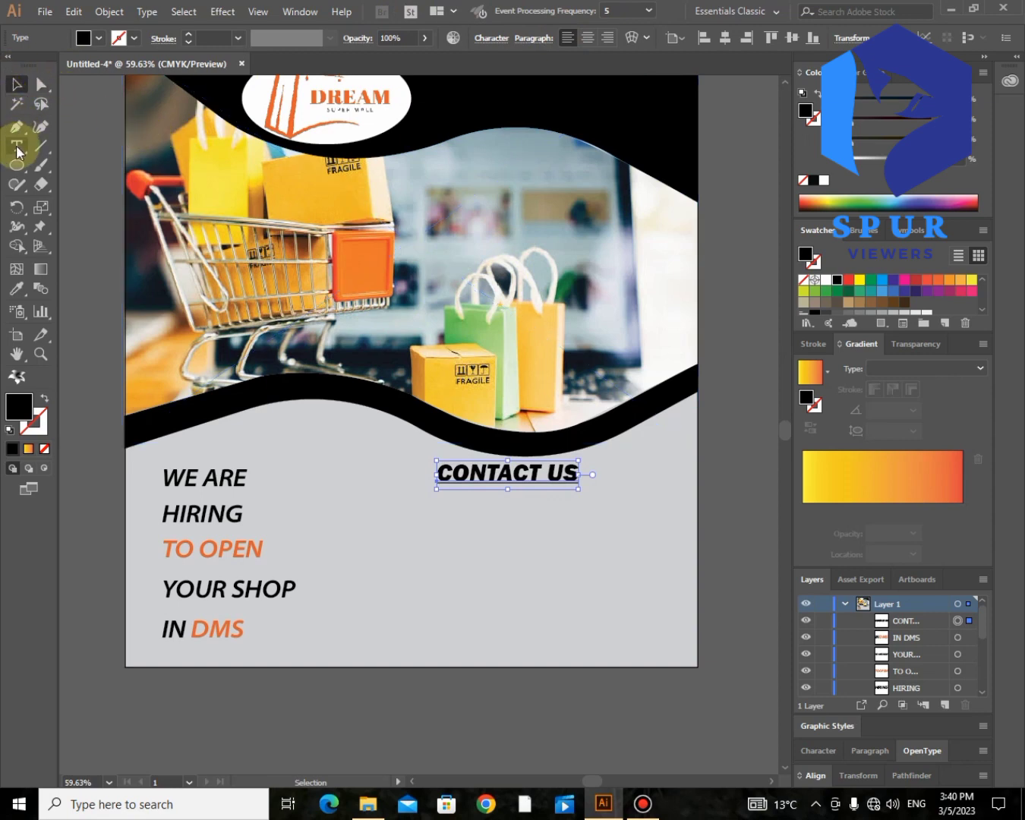
pyautogui.click(41, 84)
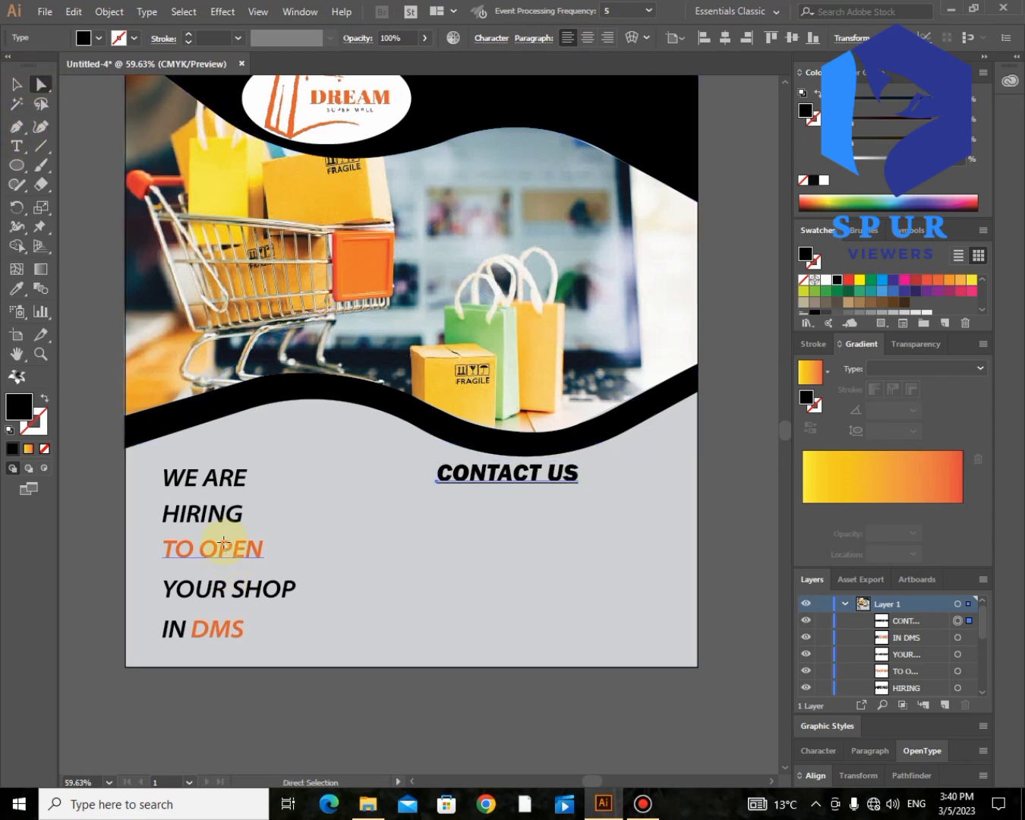
# Step: Duplicate TO OPEN under CONTACT US, replace it with the contact phone number, and reduce its size
pyautogui.moveTo(224, 541); pyautogui.dragTo(420, 501)
pyautogui.click(17, 146)
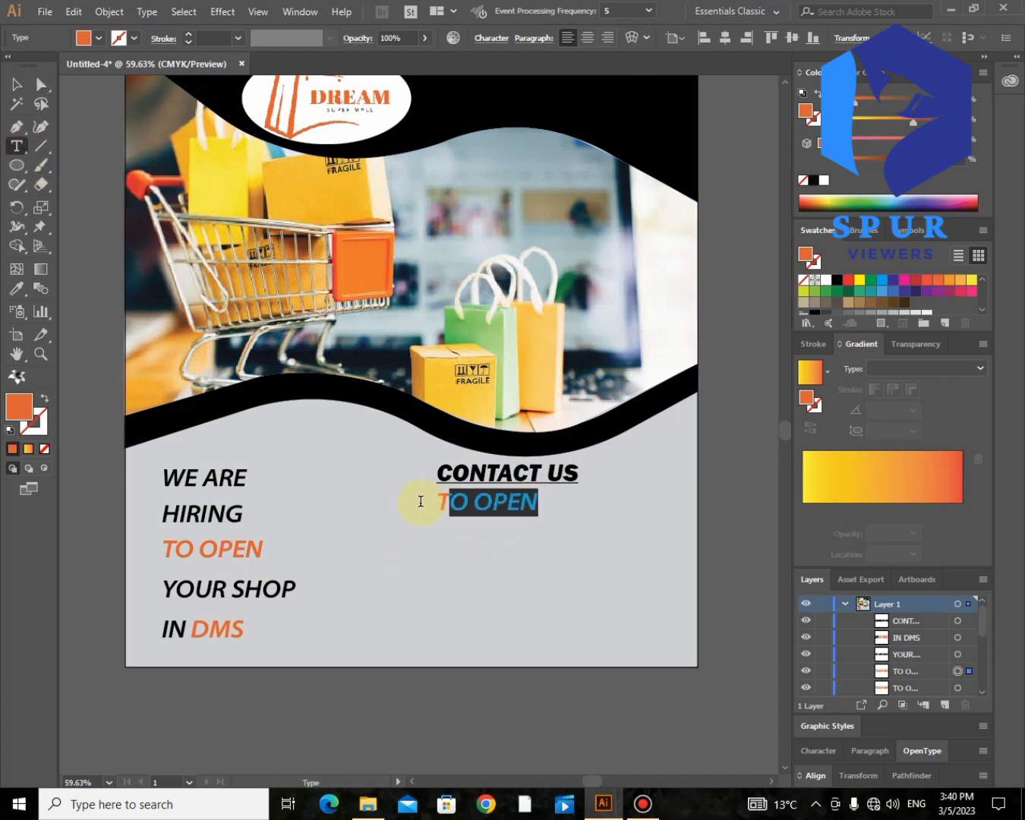
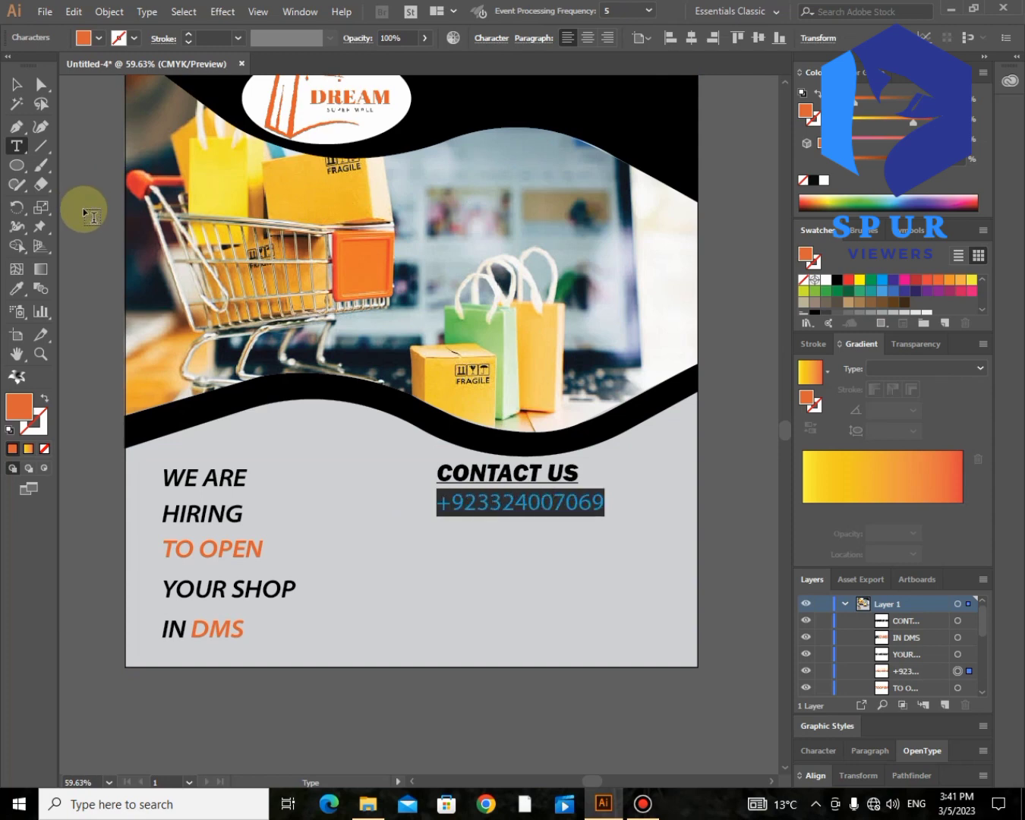
pyautogui.hotkey('ctrl', 'shift', ',')
pyautogui.hotkey('ctrl', 'shift', ',')
pyautogui.hotkey('ctrl', 'shift', ',')
pyautogui.hotkey('ctrl', 'shift', ',')
pyautogui.hotkey('ctrl', 'shift', ',')
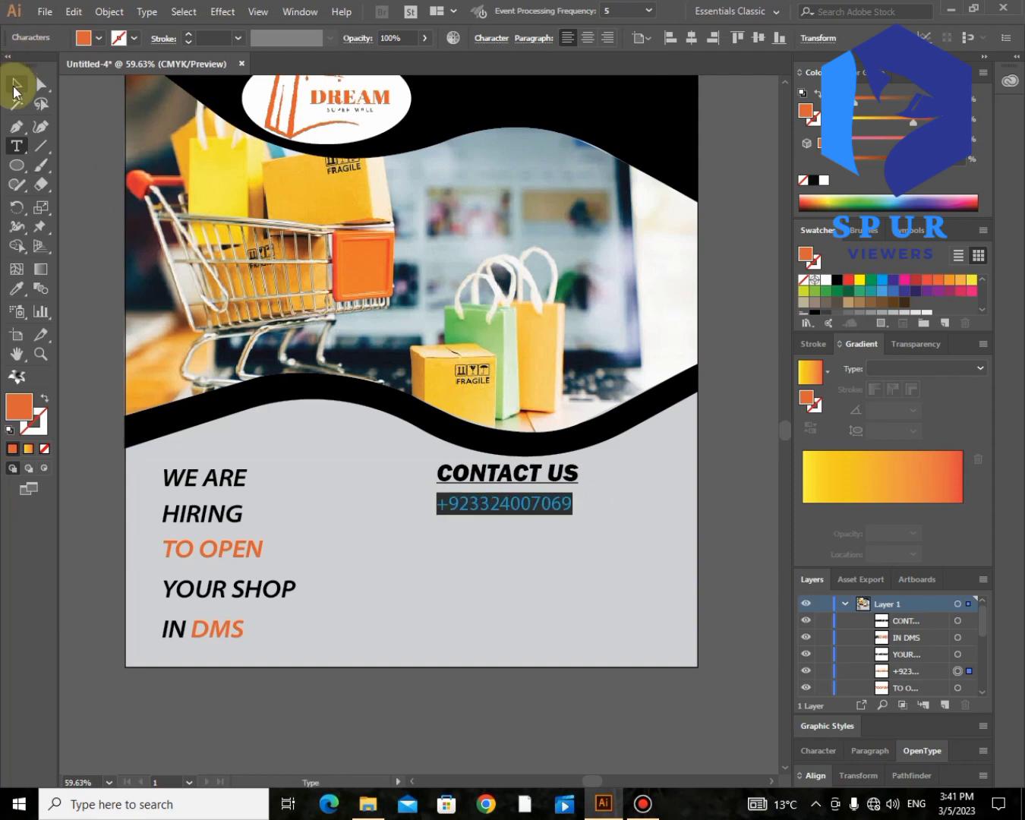
pyautogui.click(15, 90)
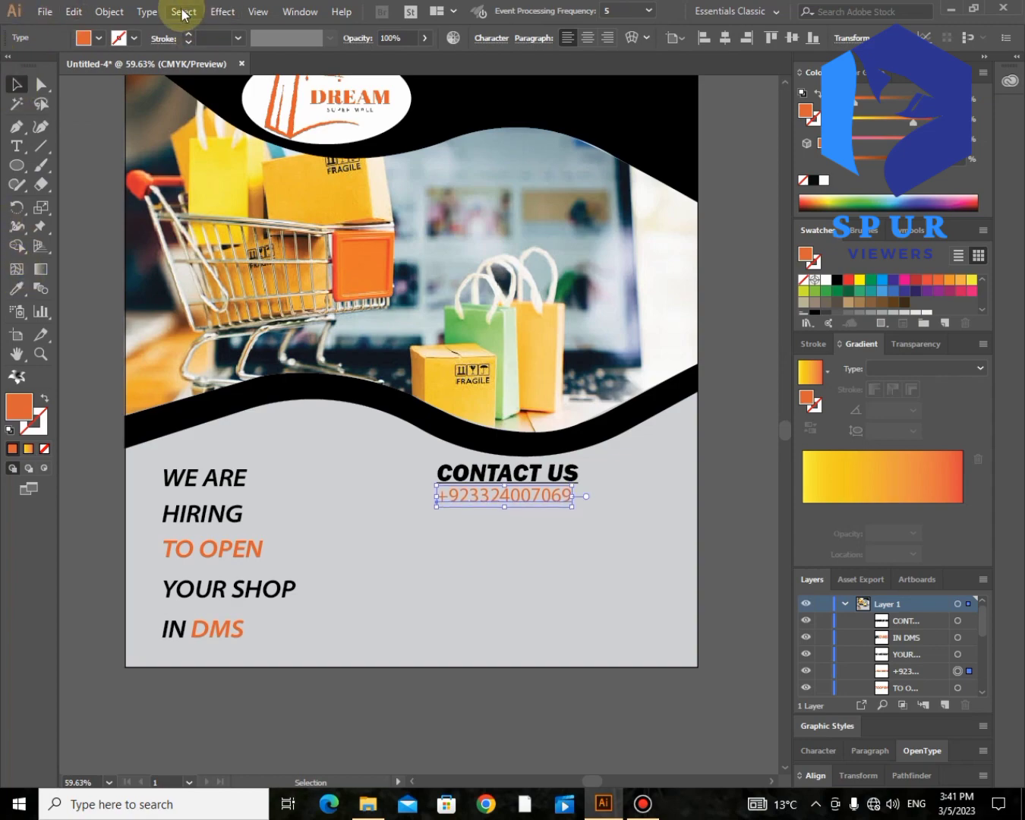
# Step: Set the phone number in a bolder Myriad Pro style
pyautogui.click(144, 12)
pyautogui.moveTo(325, 48)
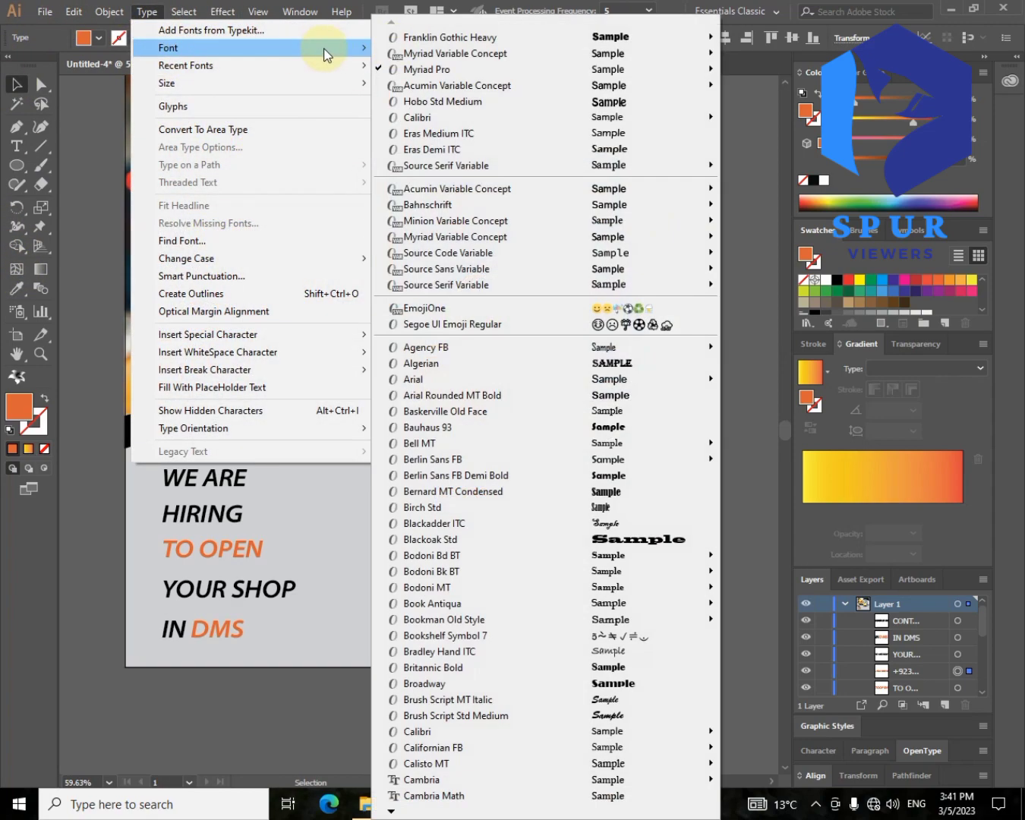
pyautogui.moveTo(582, 68)
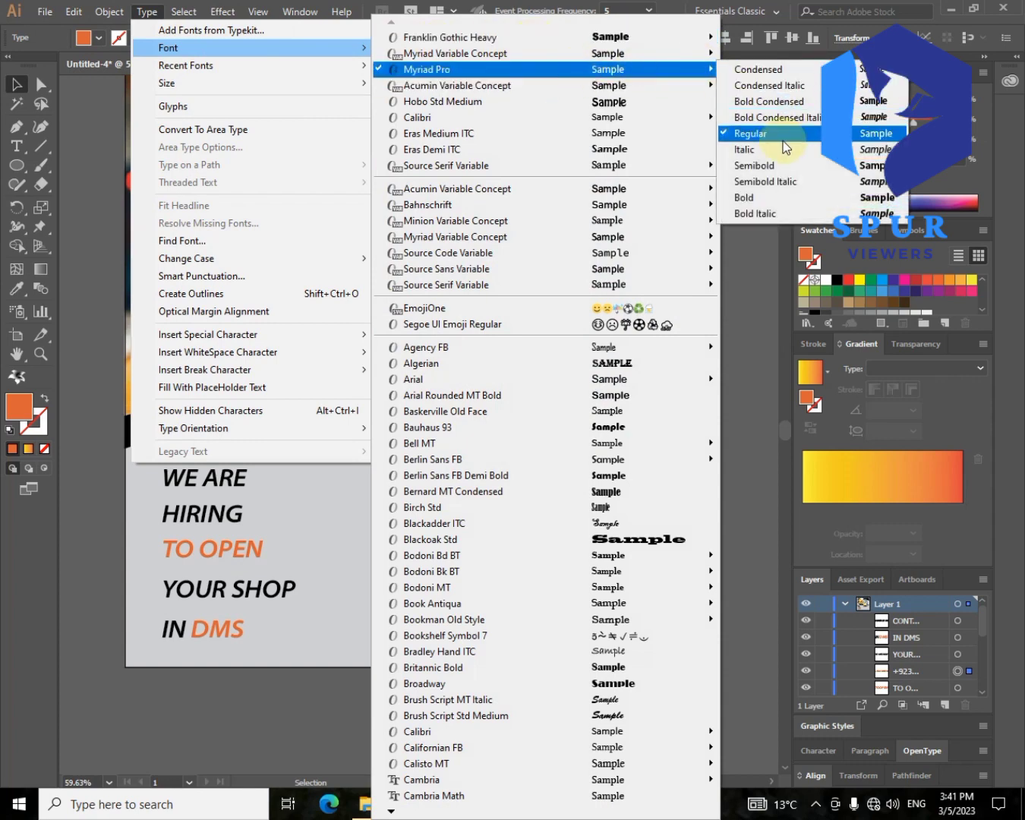
pyautogui.click(801, 110)
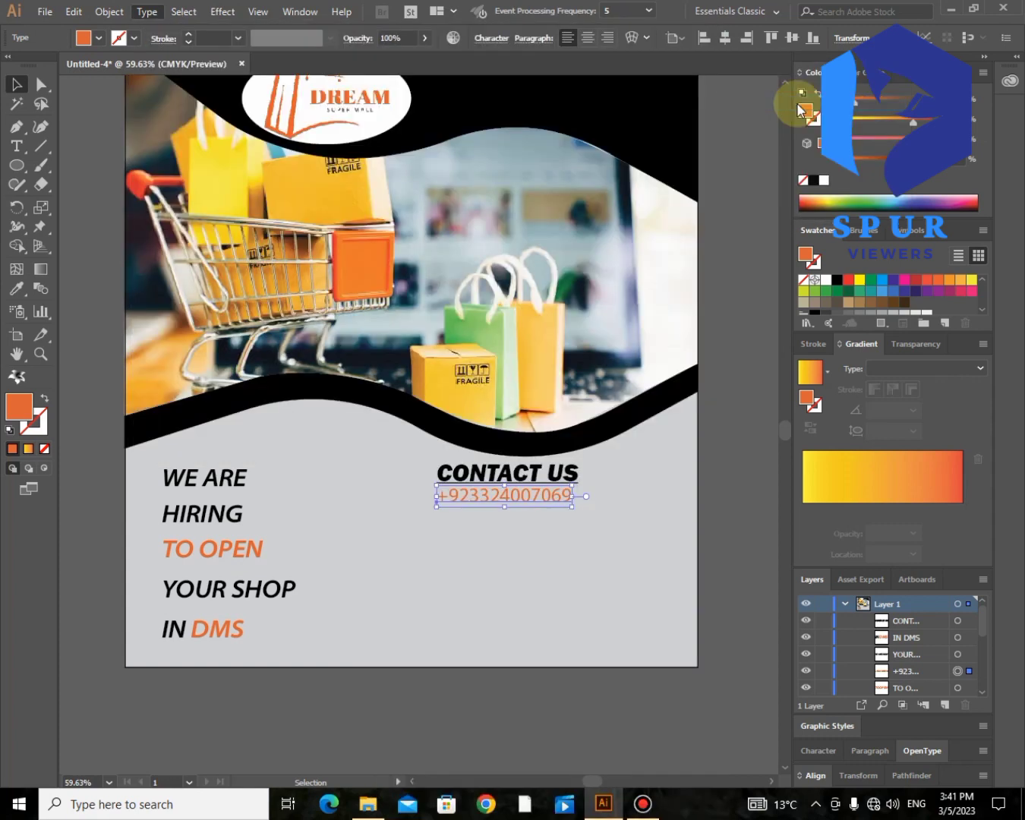
pyautogui.click(493, 498)
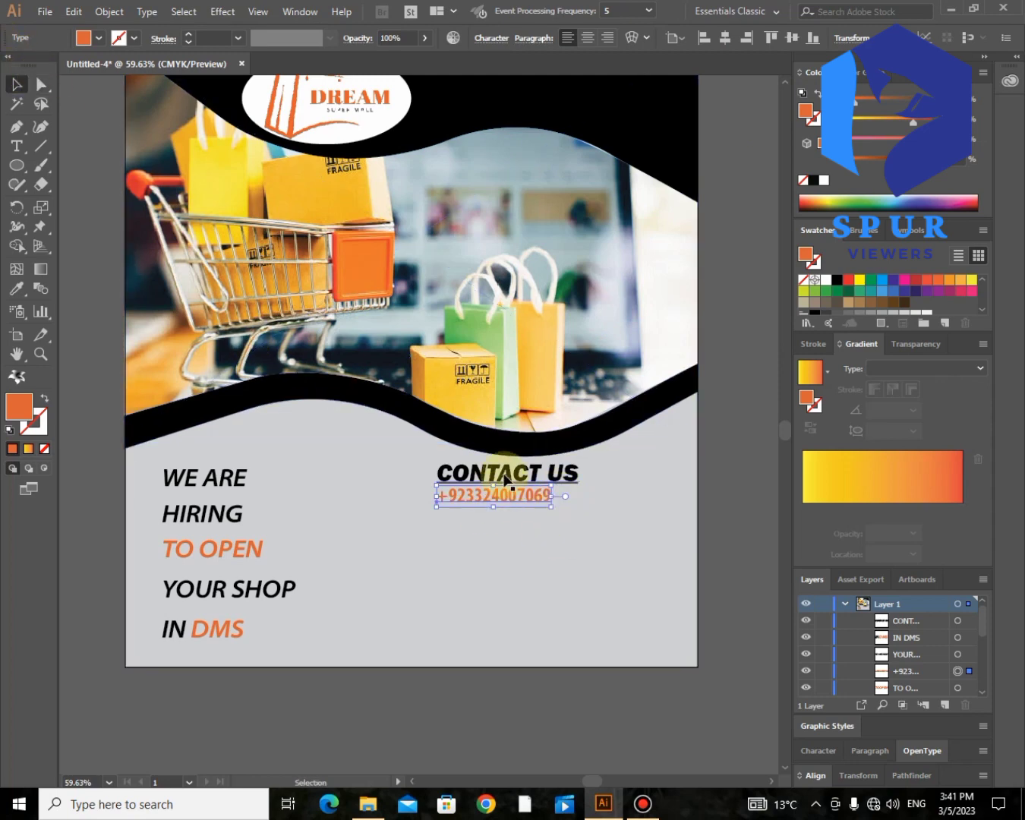
# Step: Duplicate CONTACT US further down and retype the copy as VISIT OUR WEBSITE
pyautogui.moveTo(503, 472); pyautogui.dragTo(502, 534)
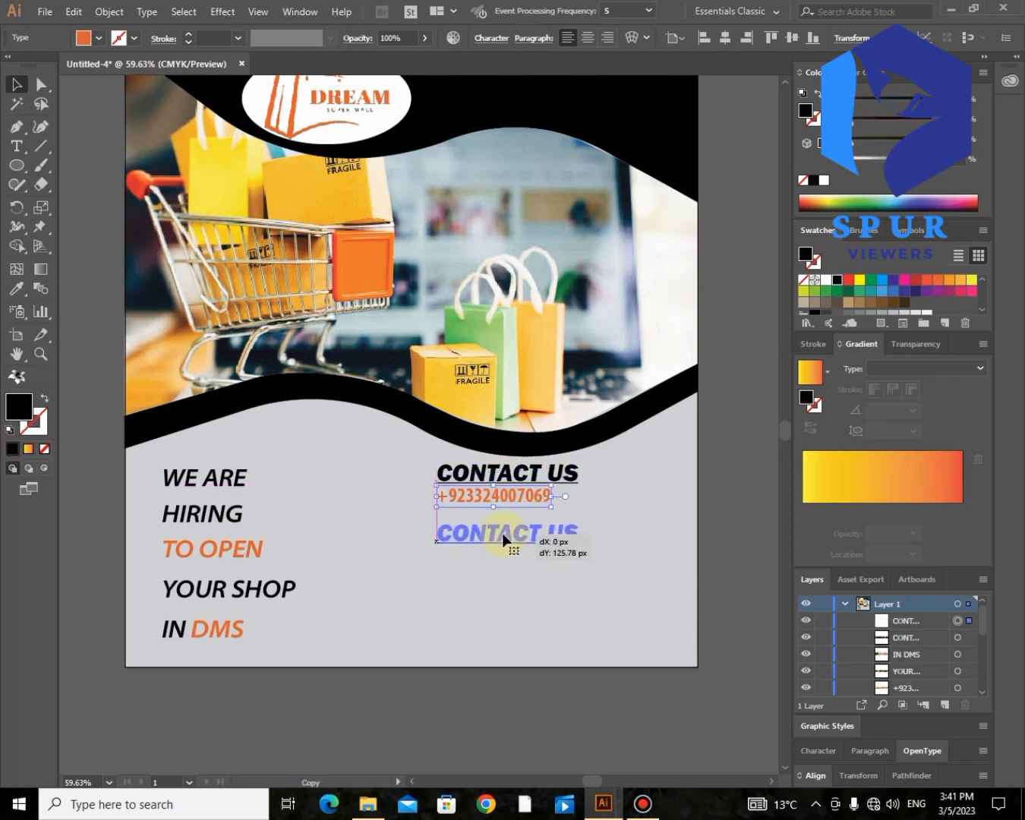
pyautogui.click(22, 146)
pyautogui.click(573, 522)
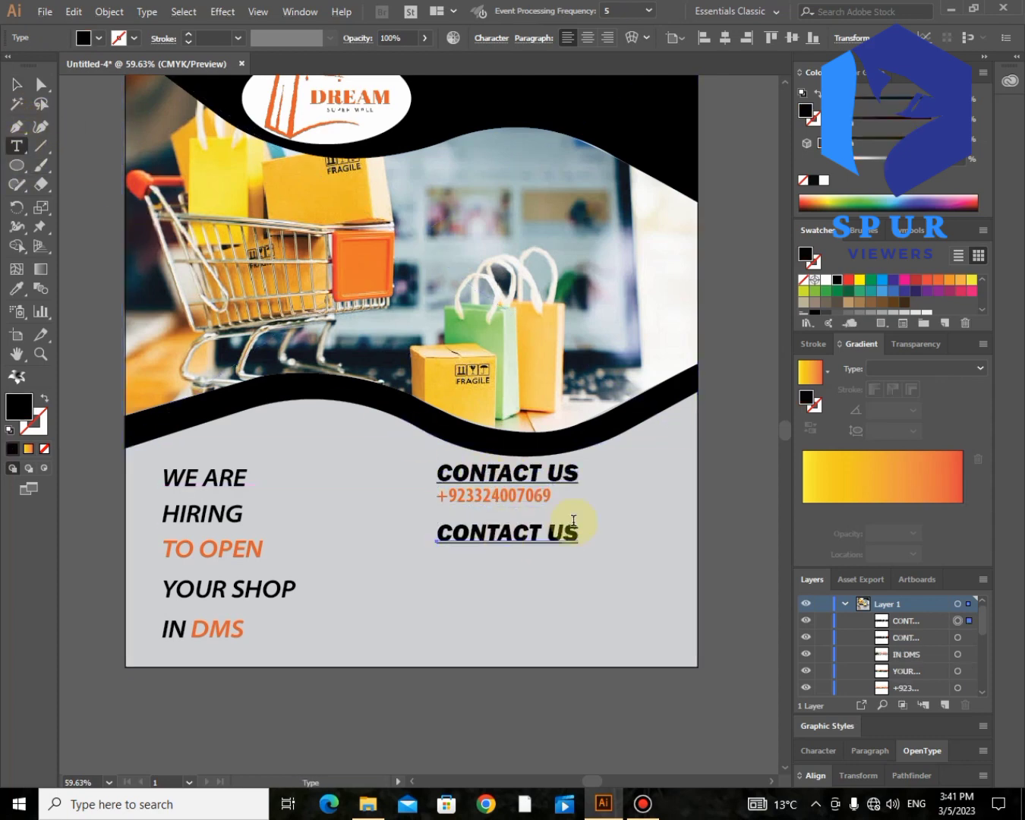
pyautogui.moveTo(574, 530); pyautogui.dragTo(425, 544)
pyautogui.write('JOIN')
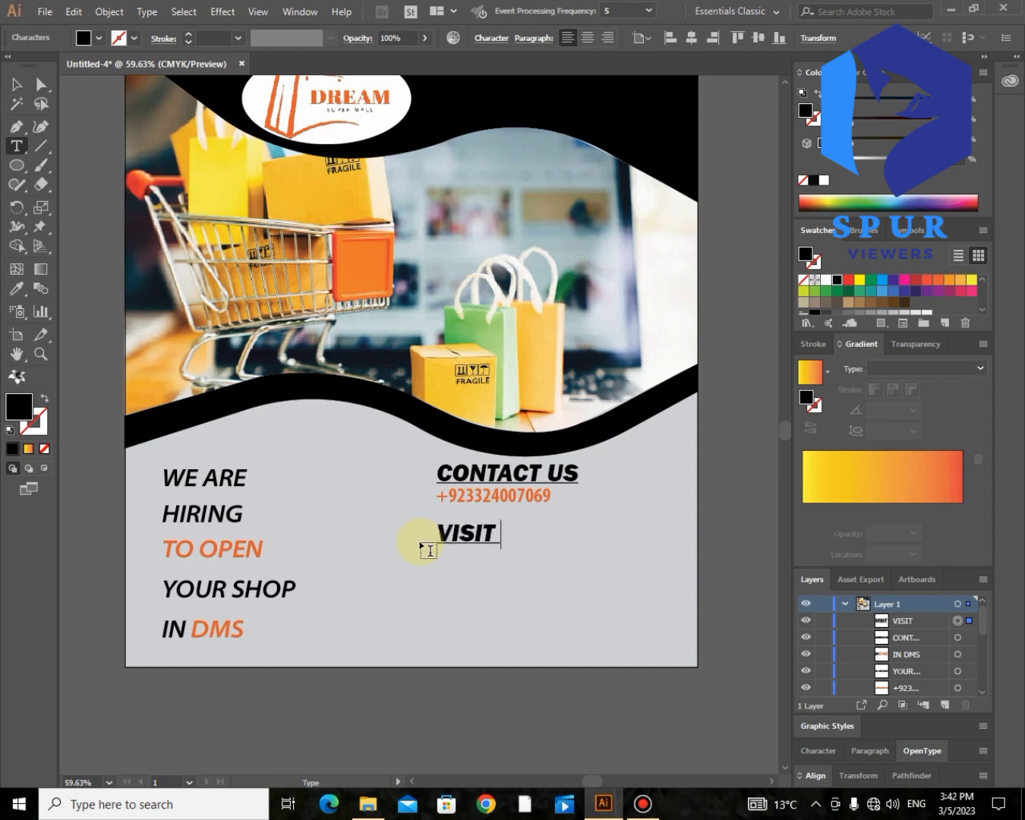
pyautogui.write('OUR WEBSITE')
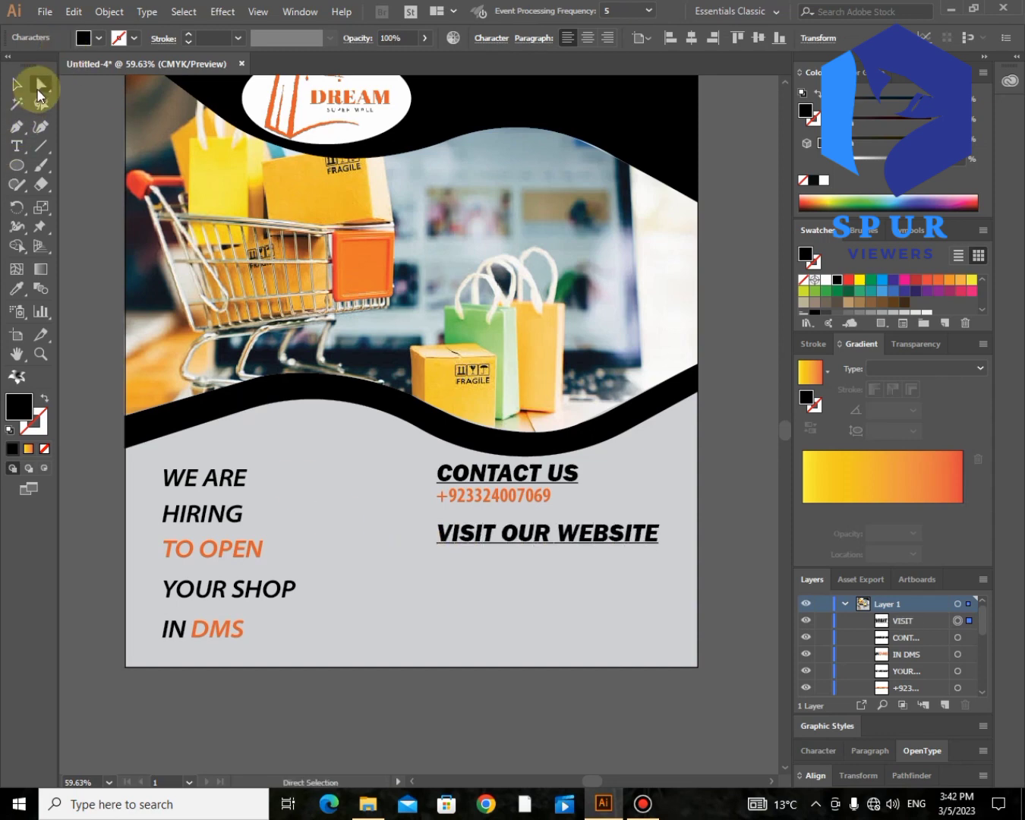
pyautogui.click(39, 88)
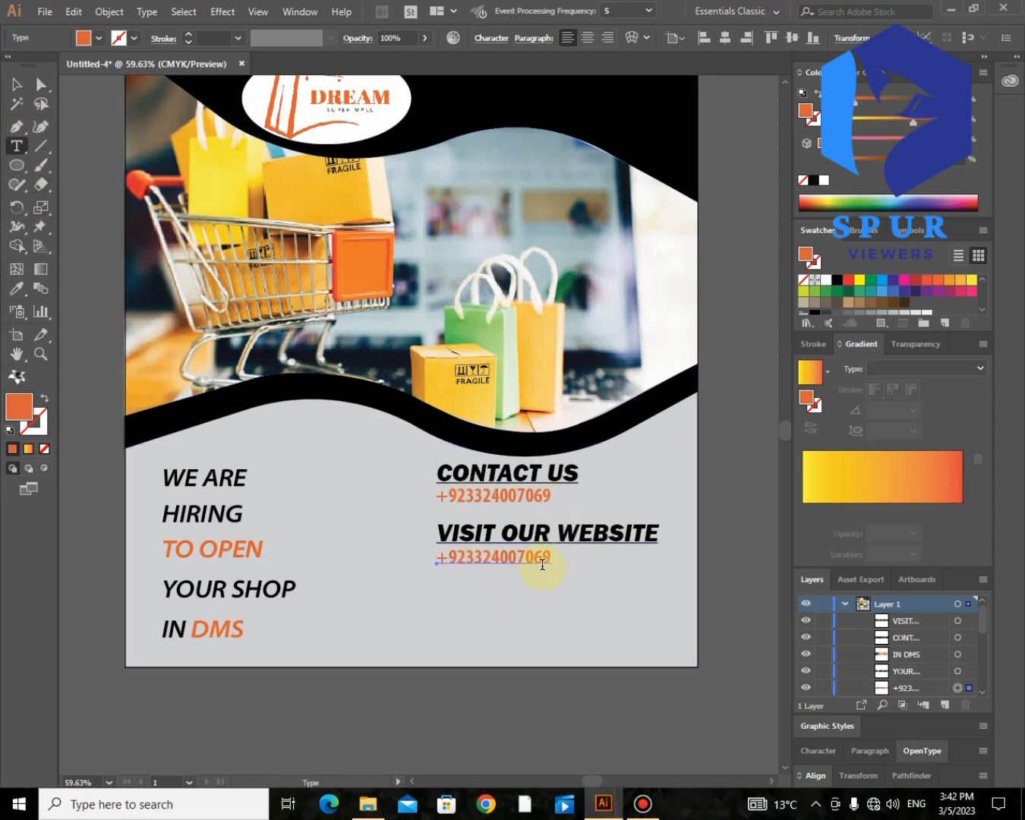
pyautogui.moveTo(549, 558); pyautogui.dragTo(485, 558)
pyautogui.write('www.dramsupermall.com')
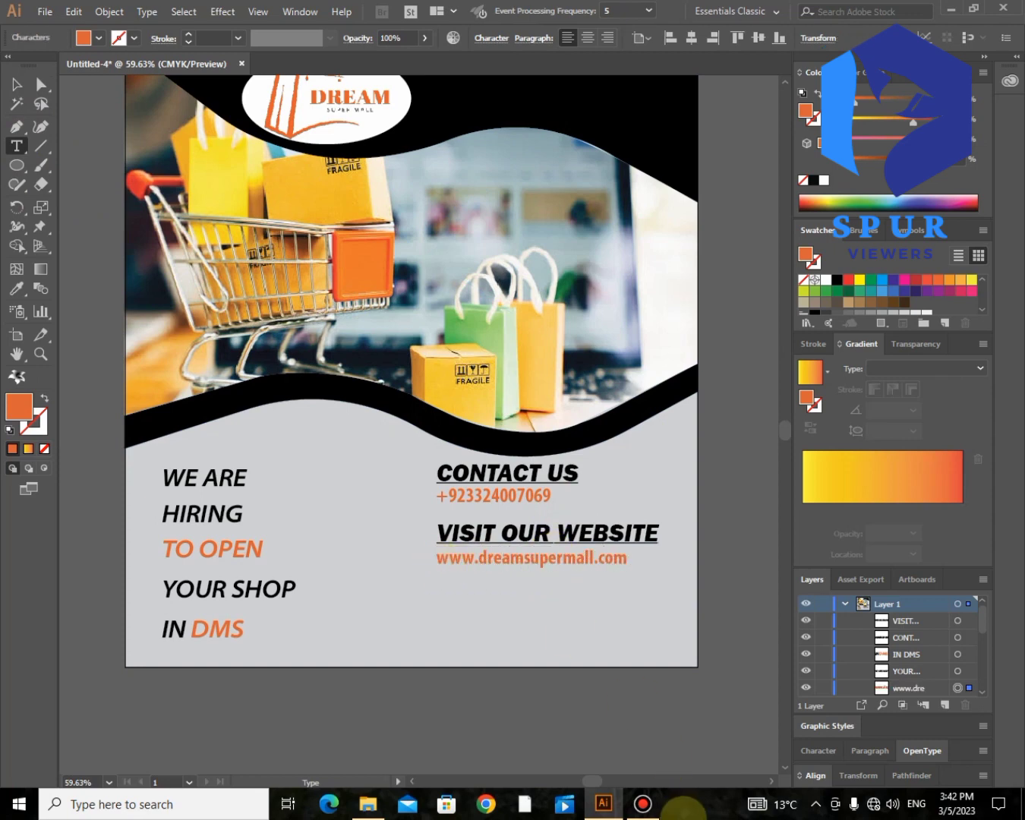
pyautogui.click(642, 806)
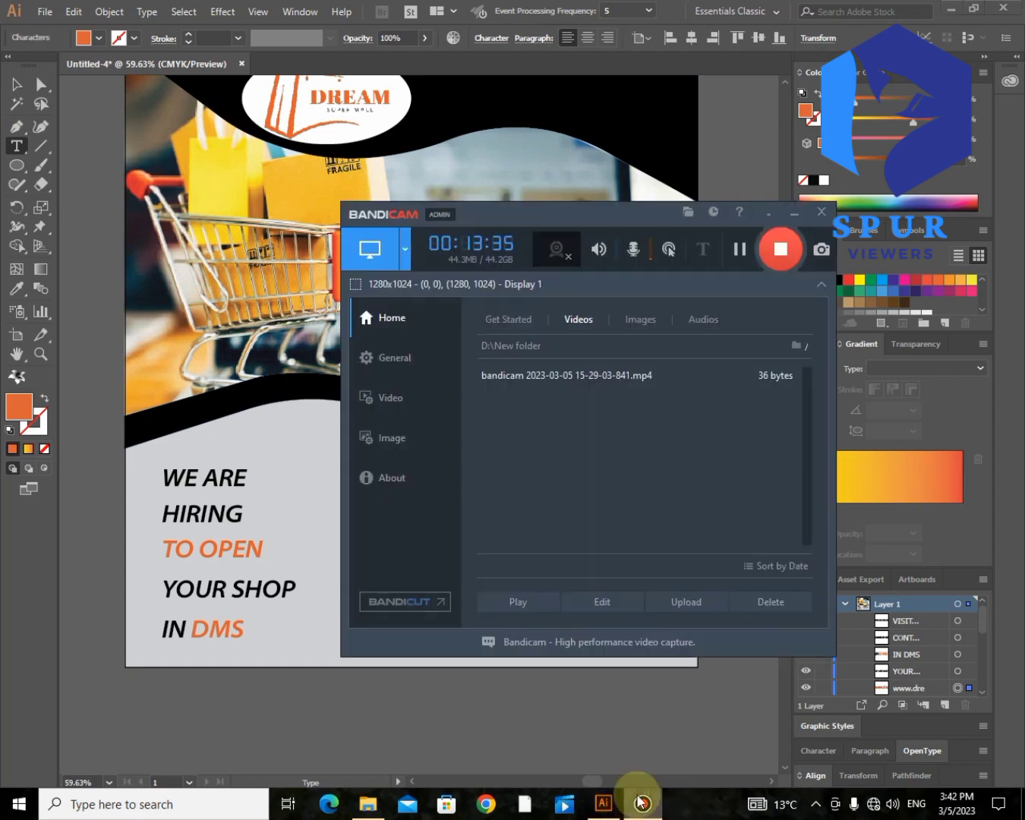
pyautogui.click(738, 255)
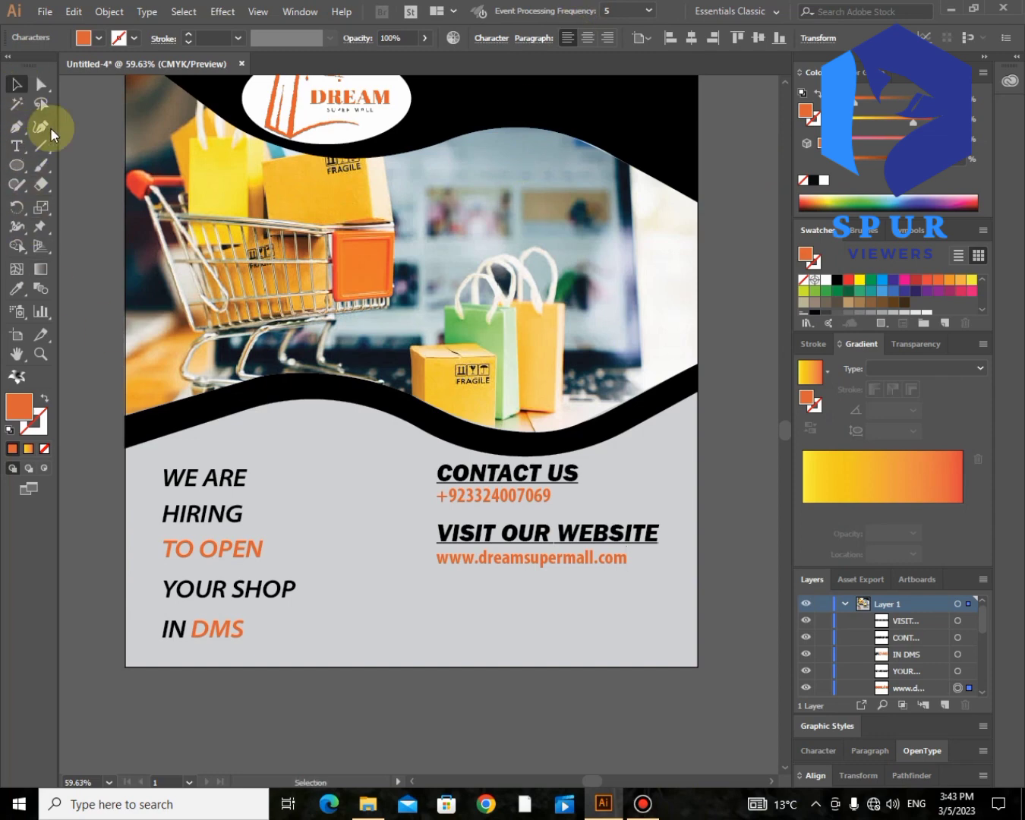
# Step: Nudge the contact and website block down three steps and enlarge its text one step
pyautogui.keyDown('shift'); pyautogui.click(513, 532); pyautogui.keyUp('shift')
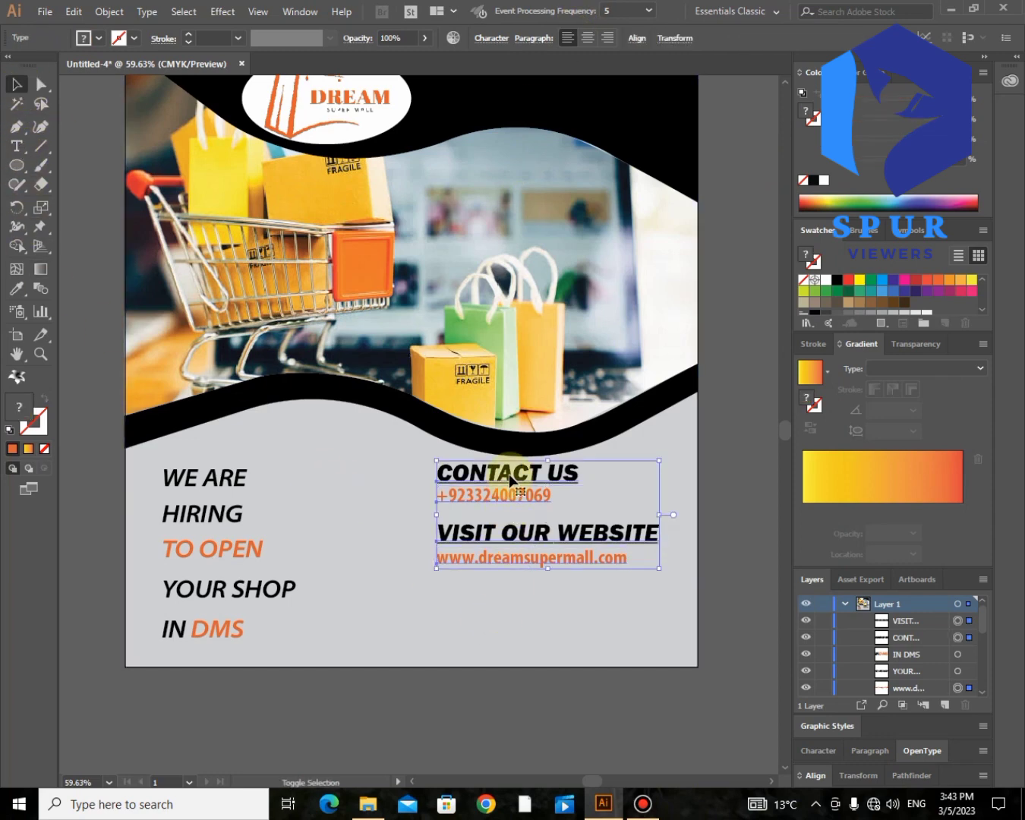
pyautogui.press('Down')
pyautogui.press('Down')
pyautogui.press('Down')
pyautogui.press('Down')
pyautogui.press('Down')
pyautogui.press('Down')
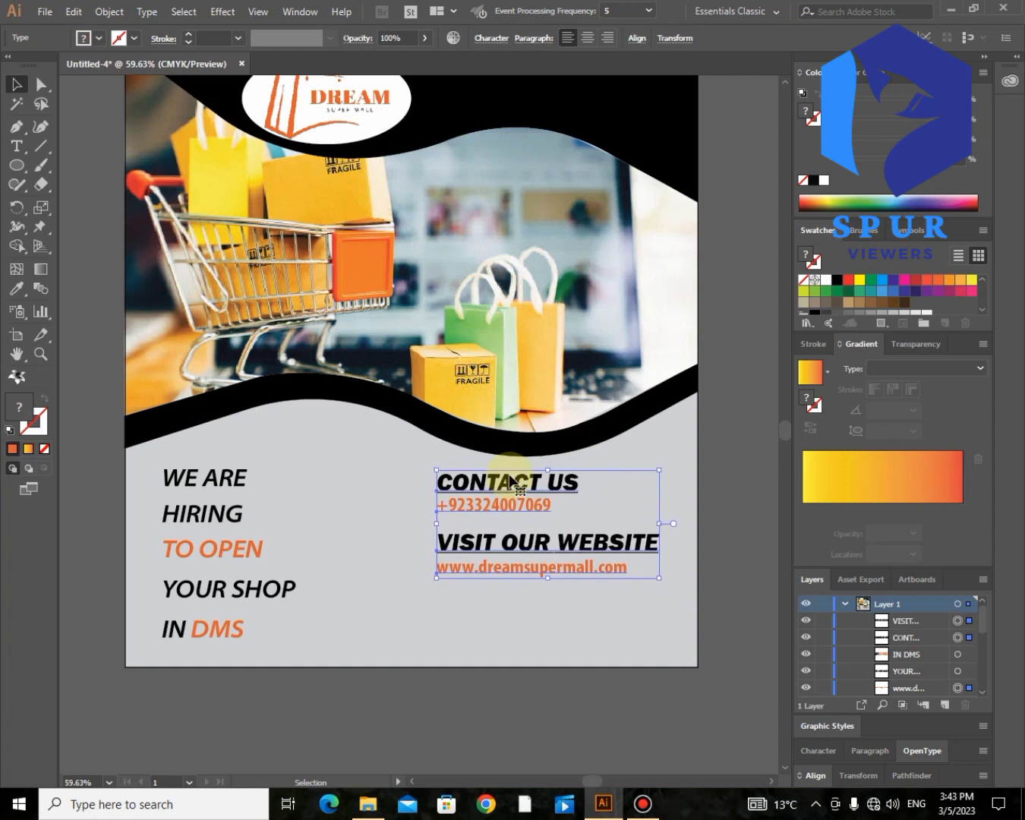
pyautogui.press('Down')
pyautogui.press('Down')
pyautogui.press('Down')
pyautogui.press('Down')
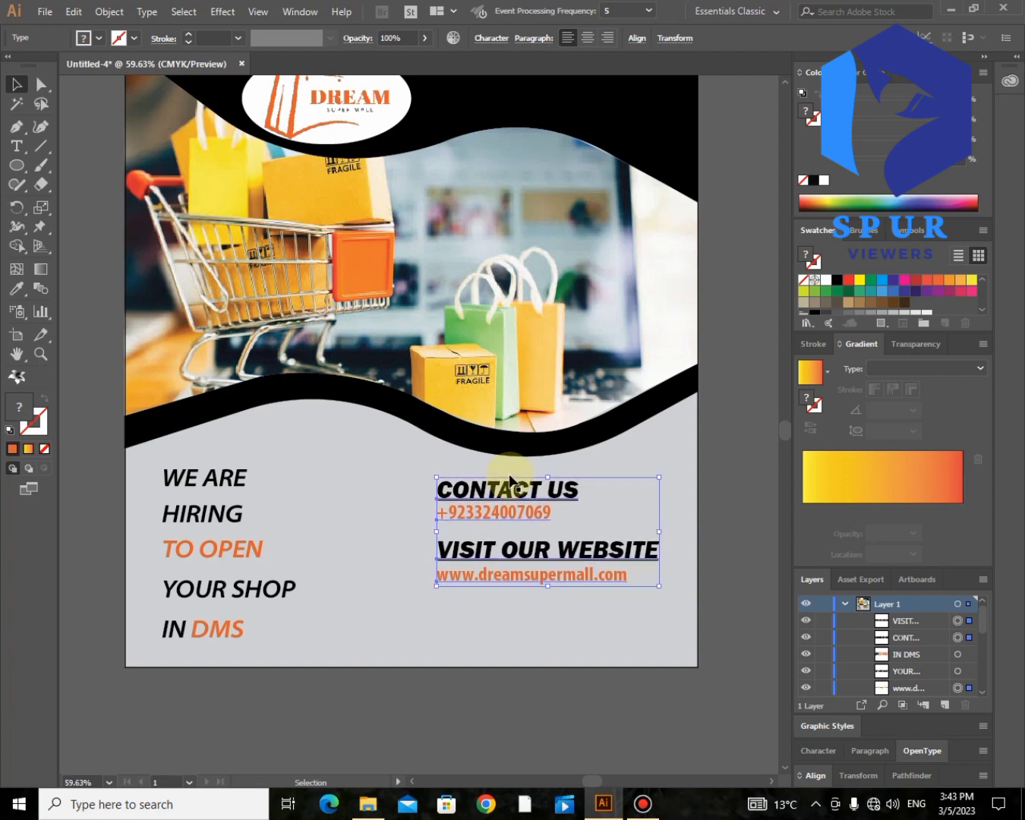
pyautogui.press('Down')
pyautogui.press('Down')
pyautogui.press('Down')
pyautogui.press('Down')
pyautogui.press('Down')
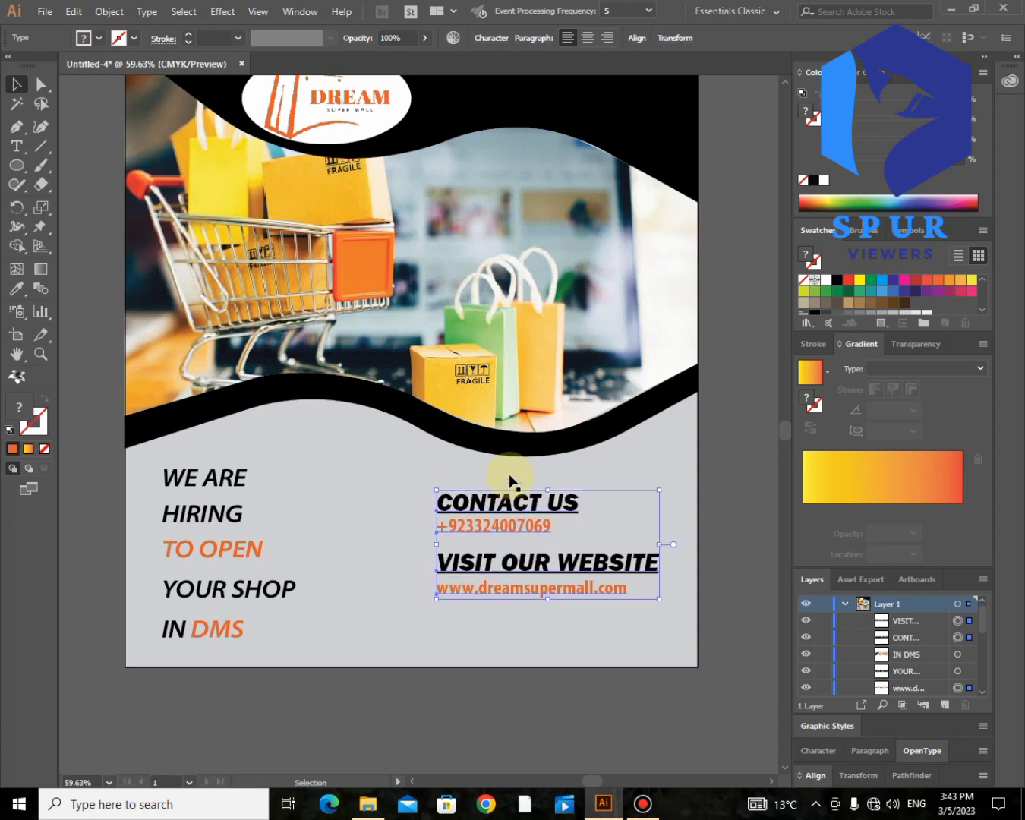
pyautogui.hotkey('ctrl', 'shift', '.')
pyautogui.click(571, 702)
# Step: Select all the poster artwork and combine it into a single group
pyautogui.scroll(1, 572, 702)
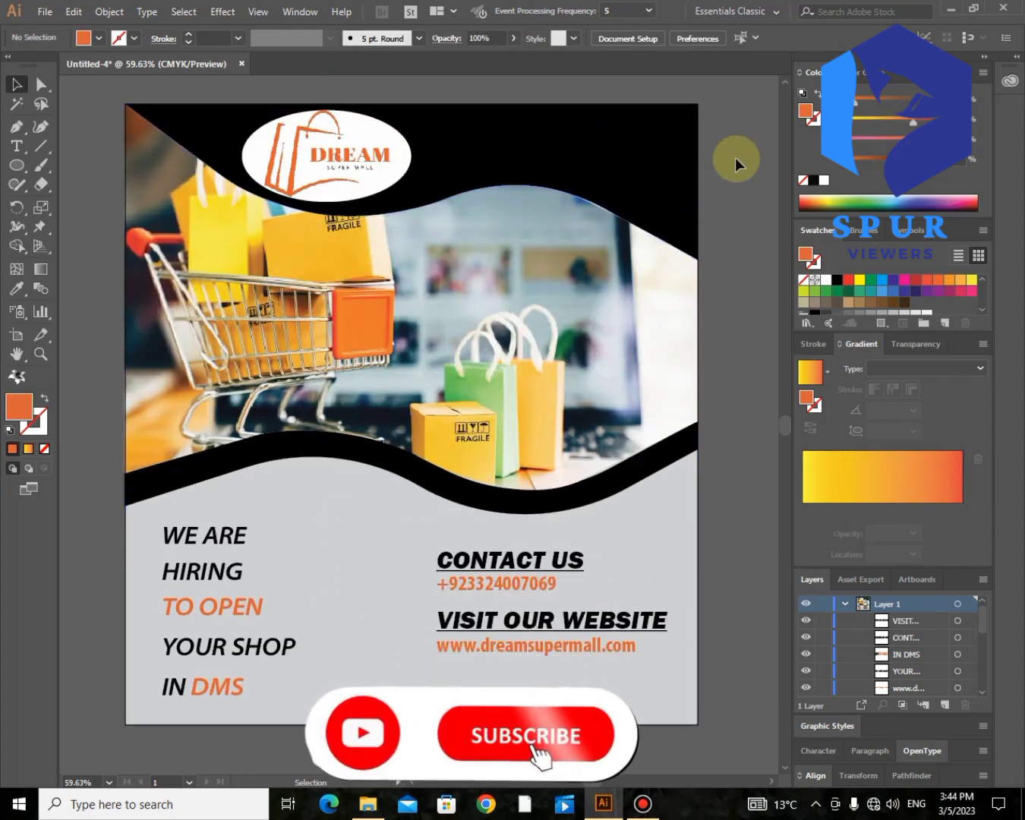
pyautogui.hotkey('ctrl', 'a')
pyautogui.rightClick(257, 630)
pyautogui.click(301, 476)
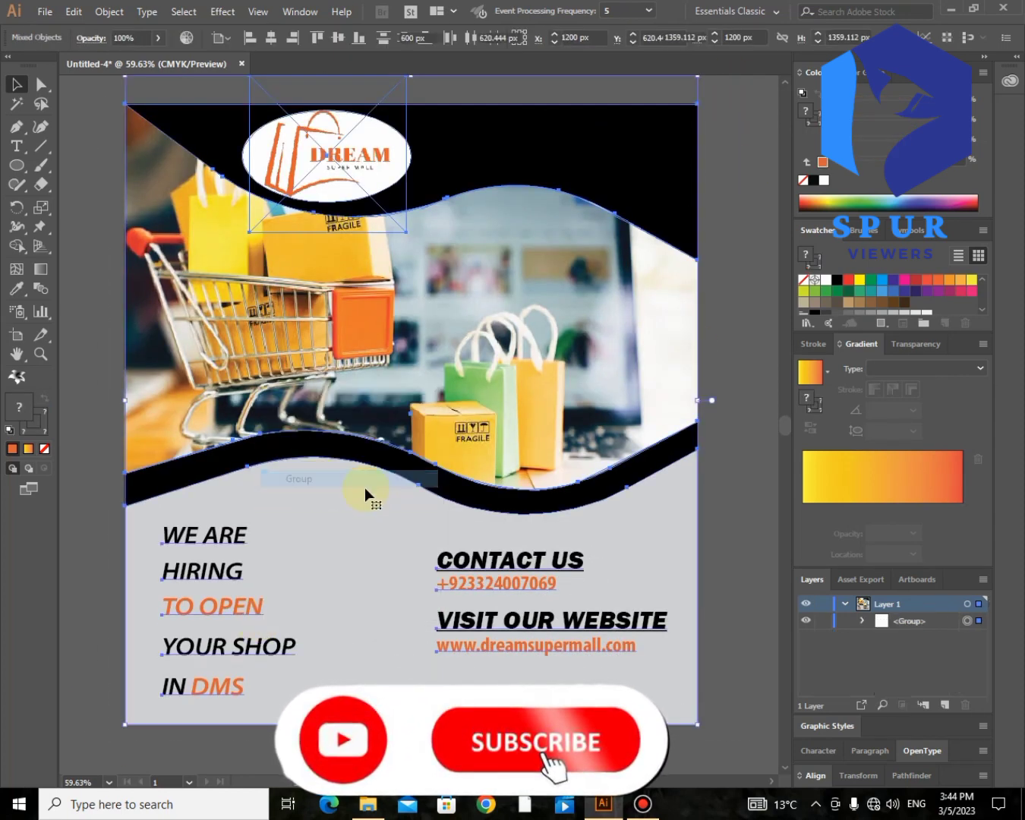
pyautogui.click(734, 358)
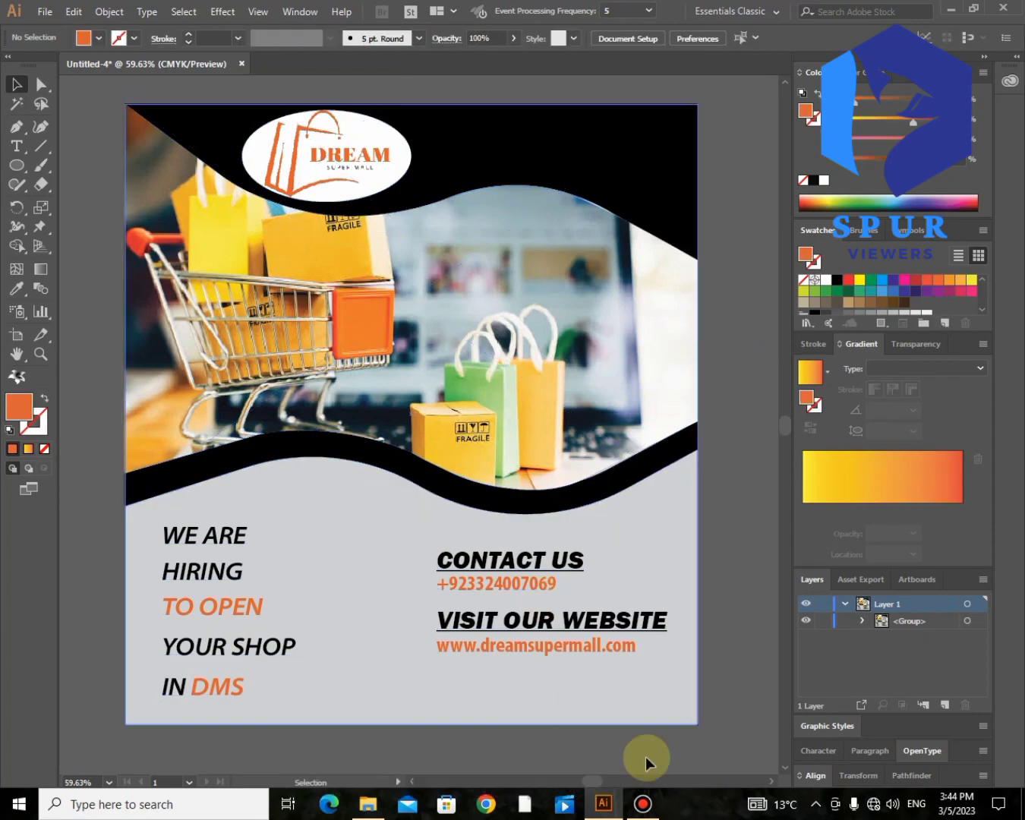